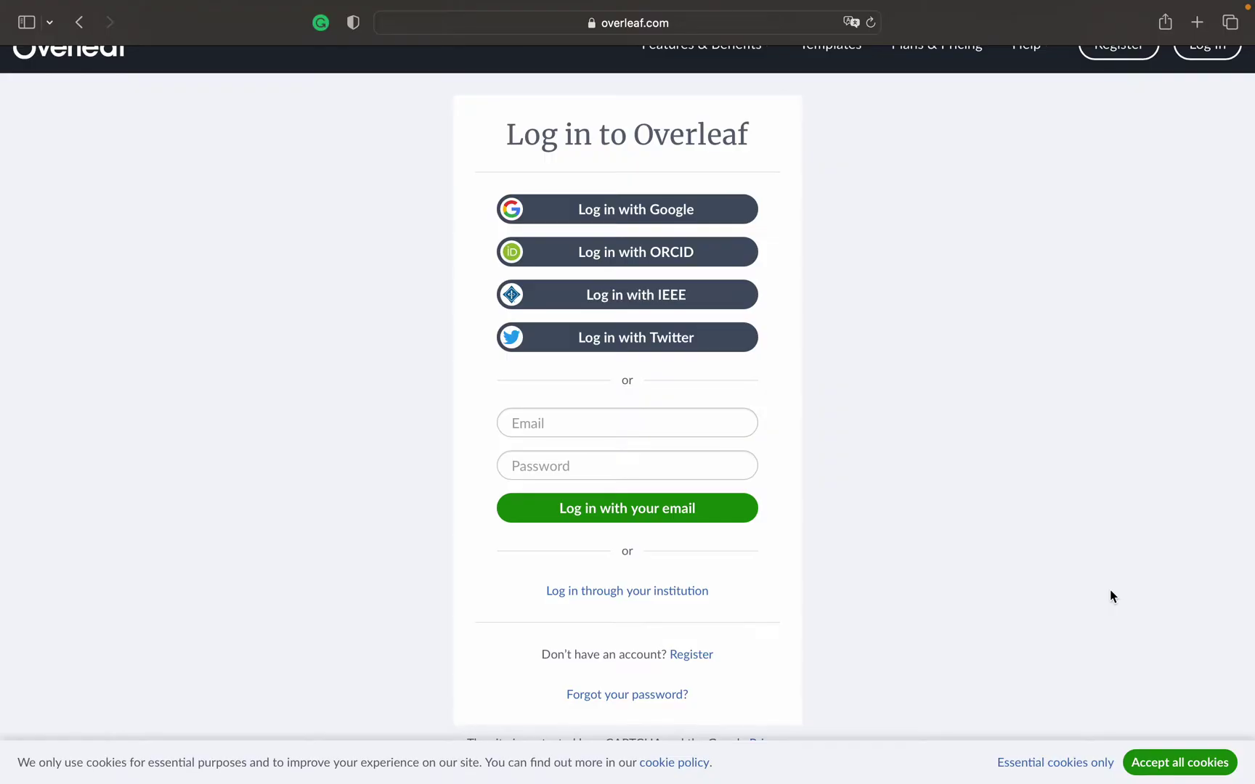
Step: Return to the Overleaf home page via the logo and scroll down through it
{"action": "scroll", "coordinate": [1109, 590], "scroll_direction": "up", "scroll_amount": 1}
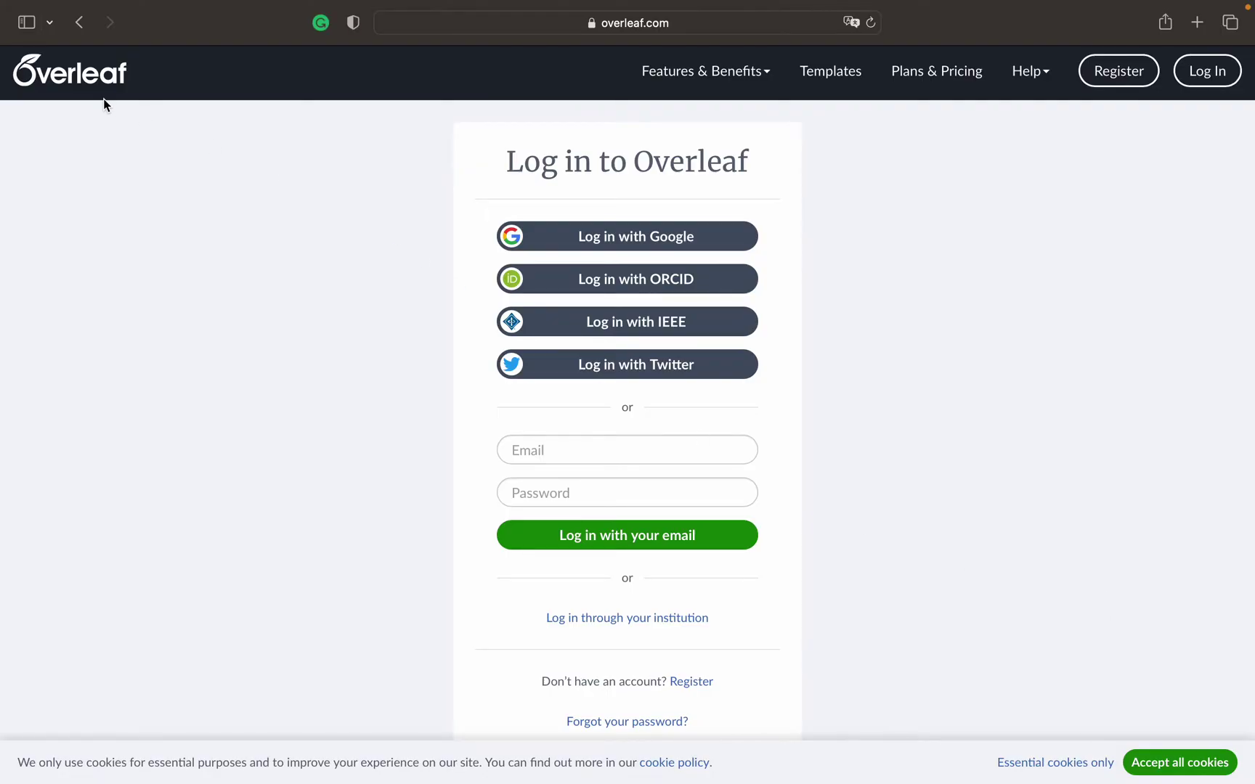
{"action": "left_click", "coordinate": [90, 80]}
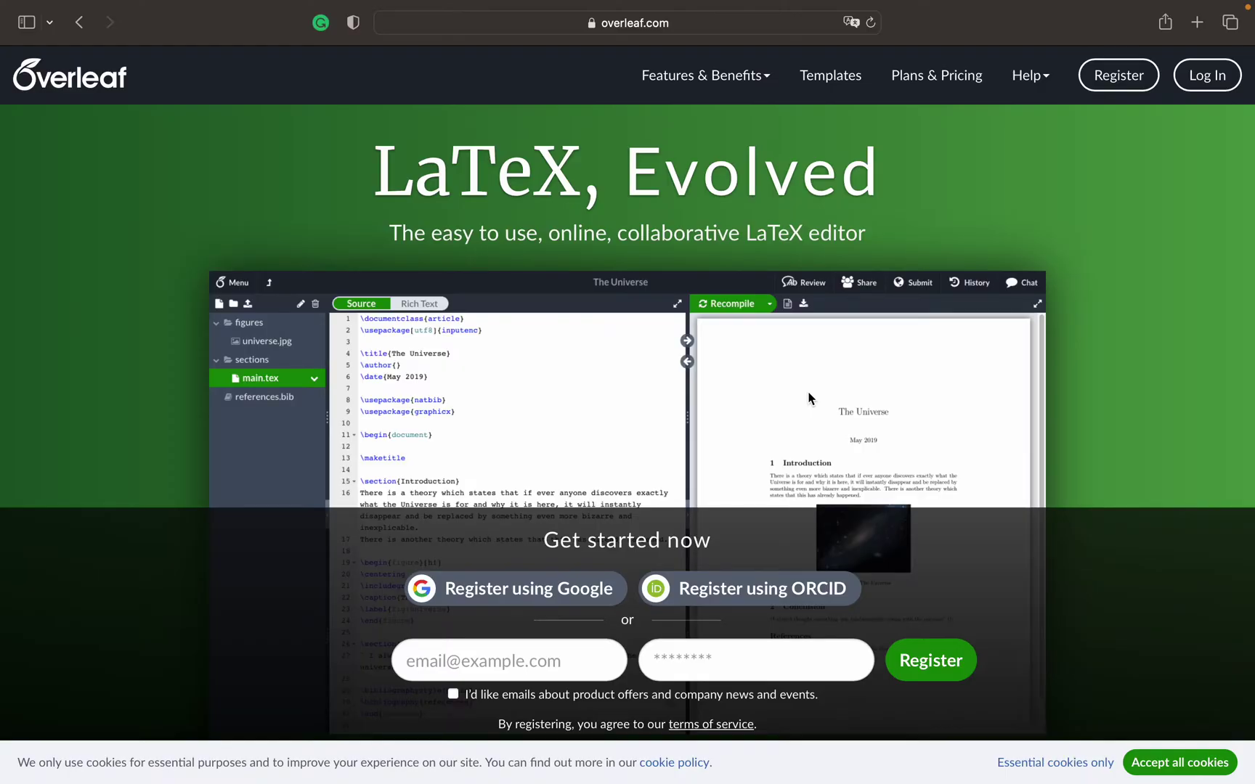
{"action": "scroll", "coordinate": [809, 398], "scroll_direction": "down", "scroll_amount": 2}
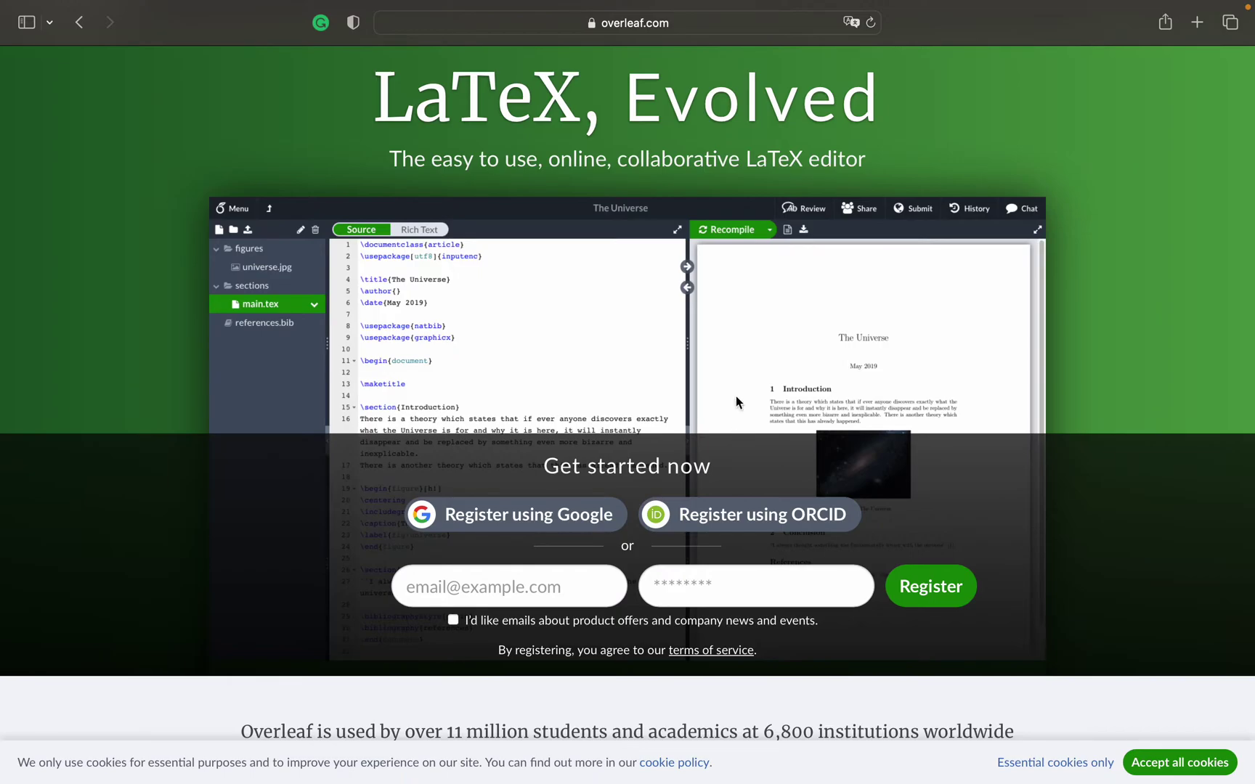
{"action": "scroll", "coordinate": [736, 395], "scroll_direction": "down", "scroll_amount": 10}
{"action": "scroll", "coordinate": [736, 396], "scroll_direction": "down", "scroll_amount": 20}
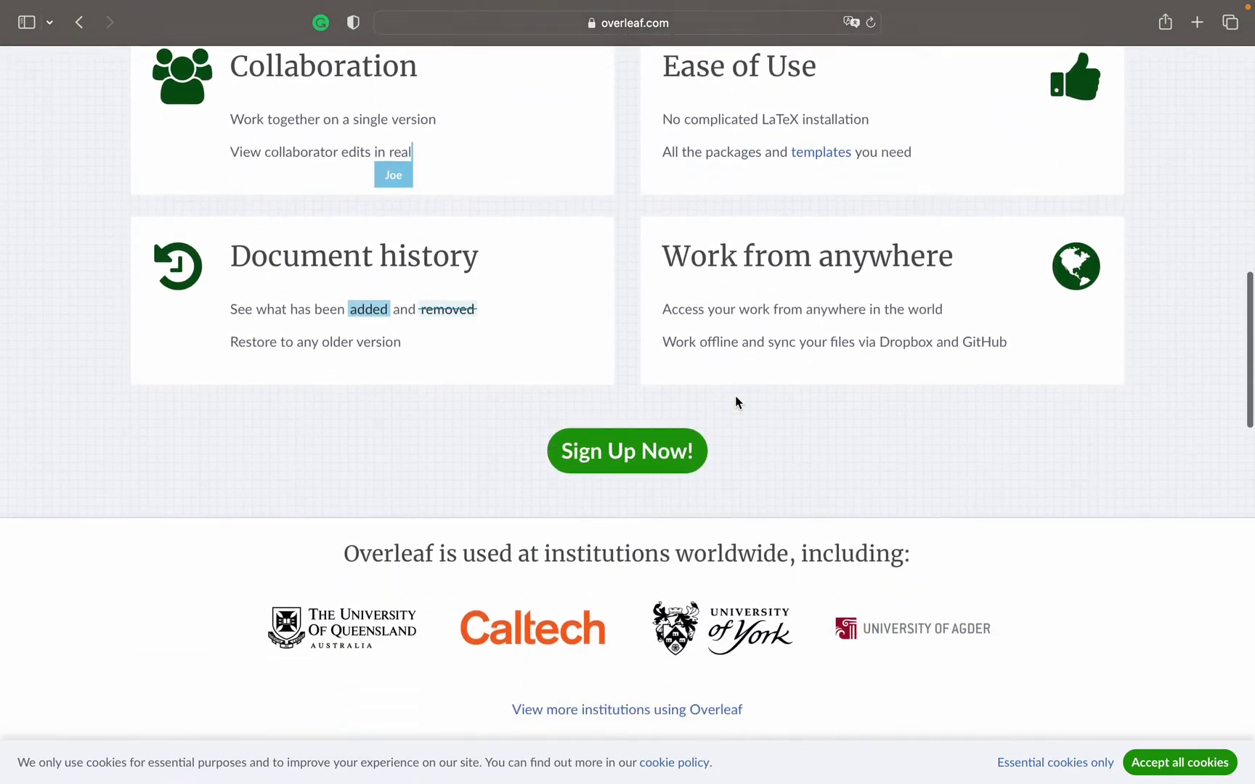
{"action": "scroll", "coordinate": [732, 389], "scroll_direction": "down", "scroll_amount": 7}
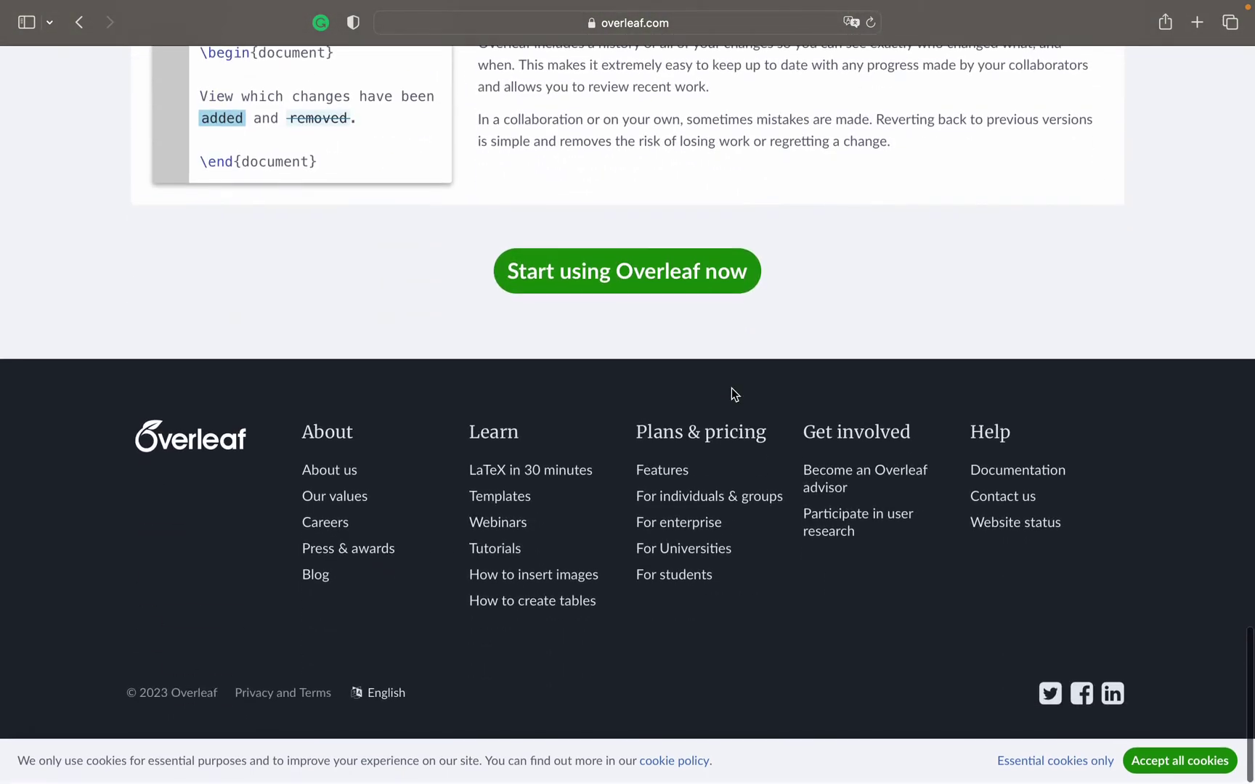
Step: Scroll back up and look at the Features & Benefits menu without choosing anything
{"action": "scroll", "coordinate": [732, 389], "scroll_direction": "up", "scroll_amount": 6}
{"action": "scroll", "coordinate": [730, 393], "scroll_direction": "up", "scroll_amount": 20}
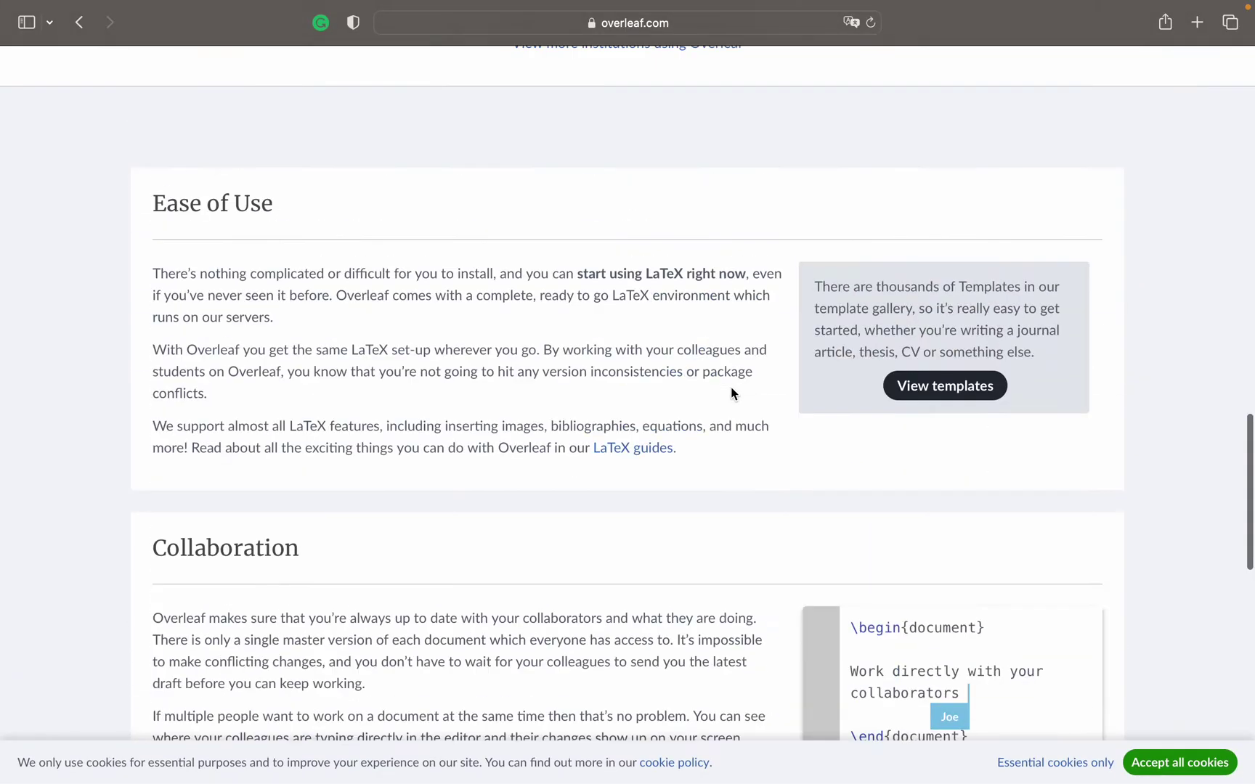
{"action": "scroll", "coordinate": [731, 387], "scroll_direction": "up", "scroll_amount": 9}
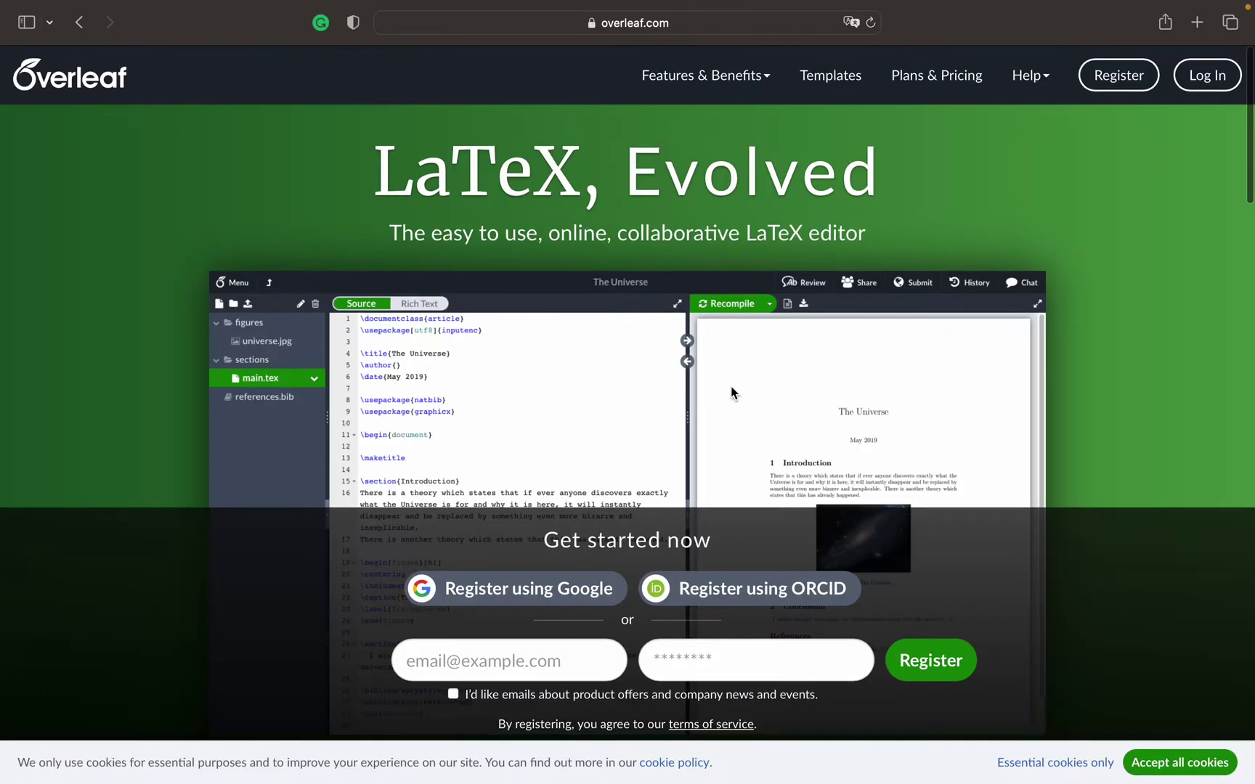
{"action": "left_click", "coordinate": [685, 76]}
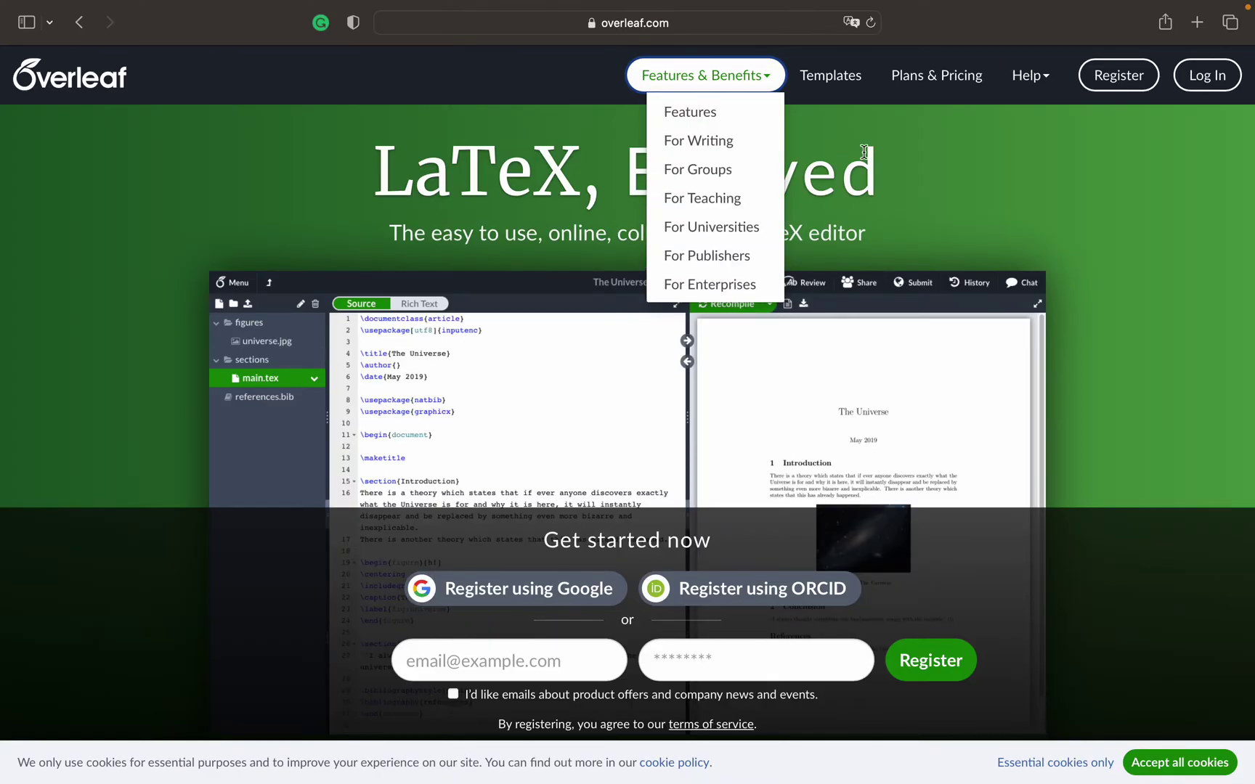
{"action": "left_click", "coordinate": [918, 132]}
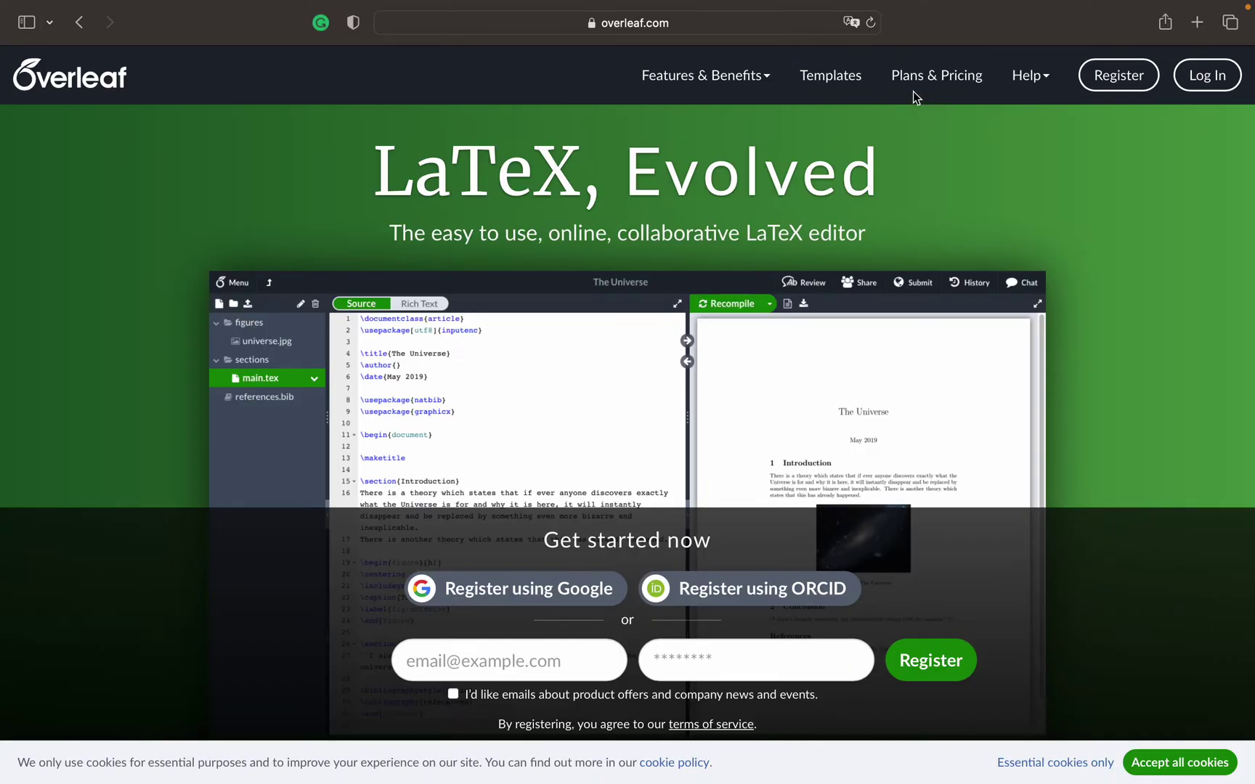
Step: Go to Plans & Pricing and scroll down through the plan table
{"action": "left_click", "coordinate": [937, 76]}
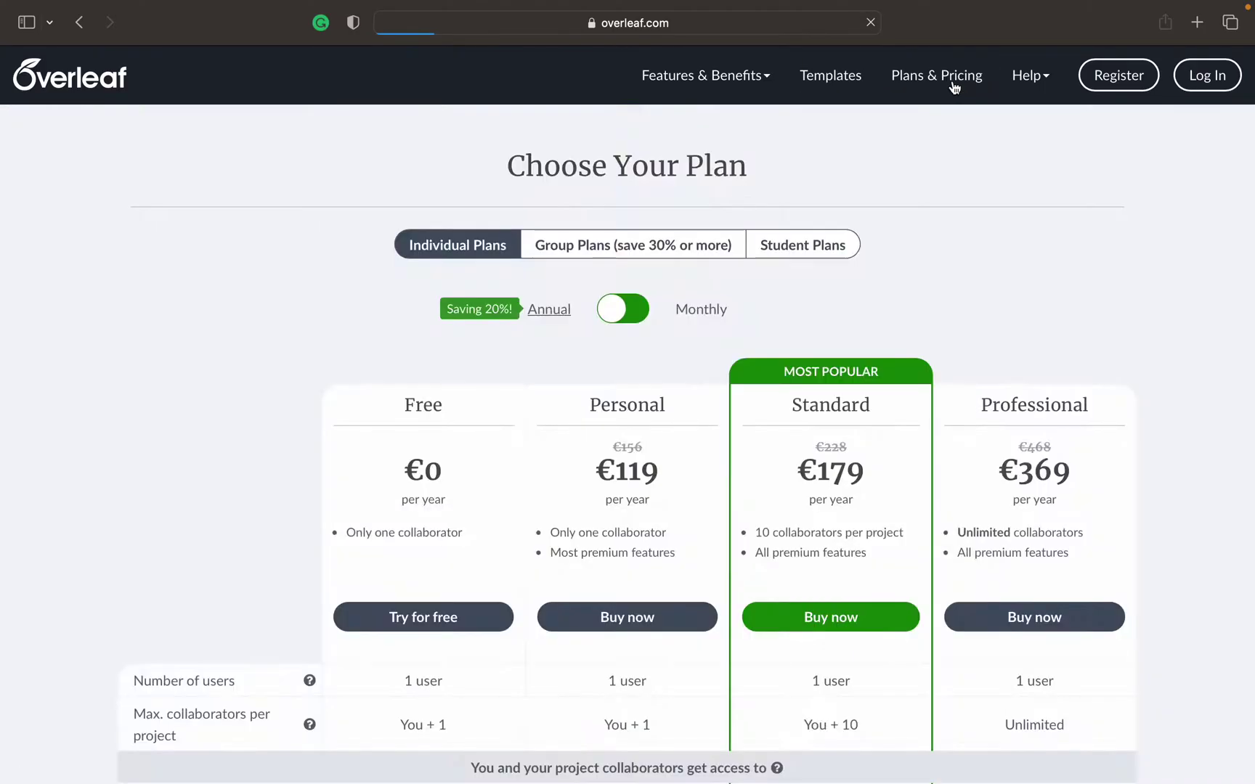
{"action": "scroll", "coordinate": [948, 372], "scroll_direction": "down", "scroll_amount": 2}
{"action": "scroll", "coordinate": [948, 372], "scroll_direction": "down", "scroll_amount": 2}
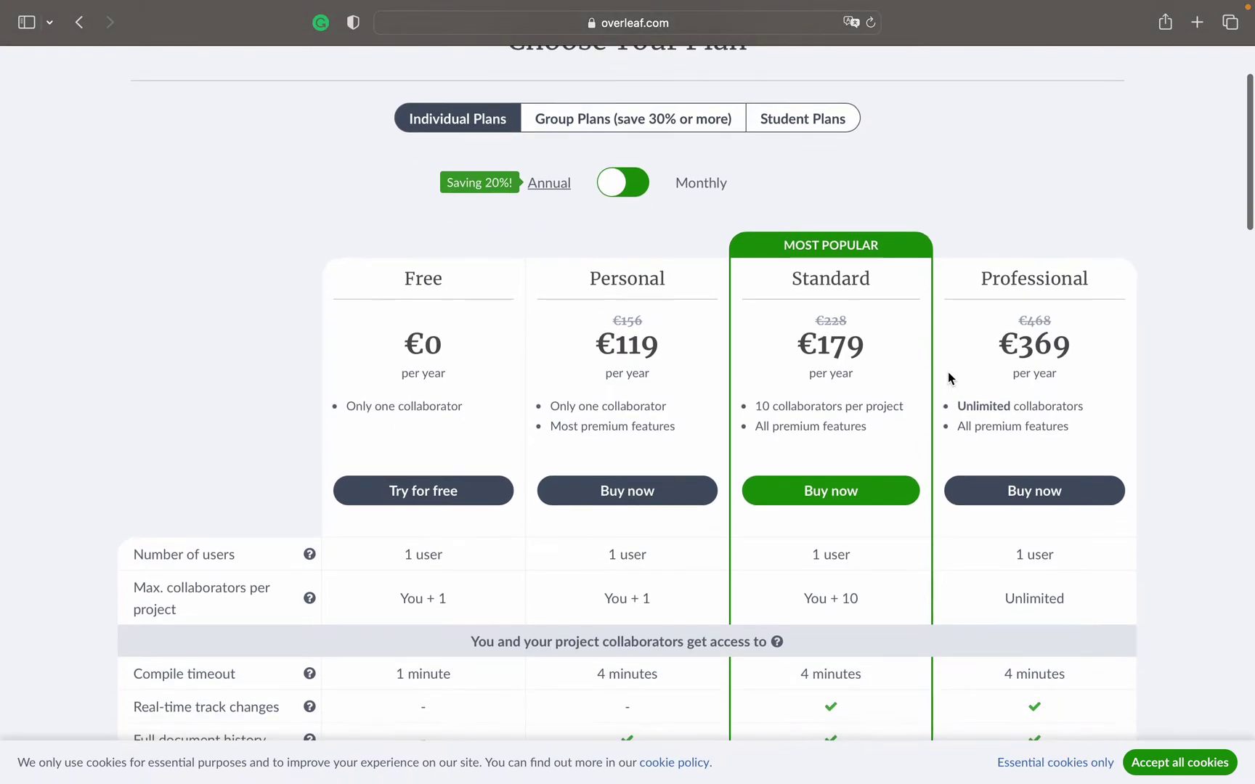
{"action": "scroll", "coordinate": [851, 294], "scroll_direction": "down", "scroll_amount": 1}
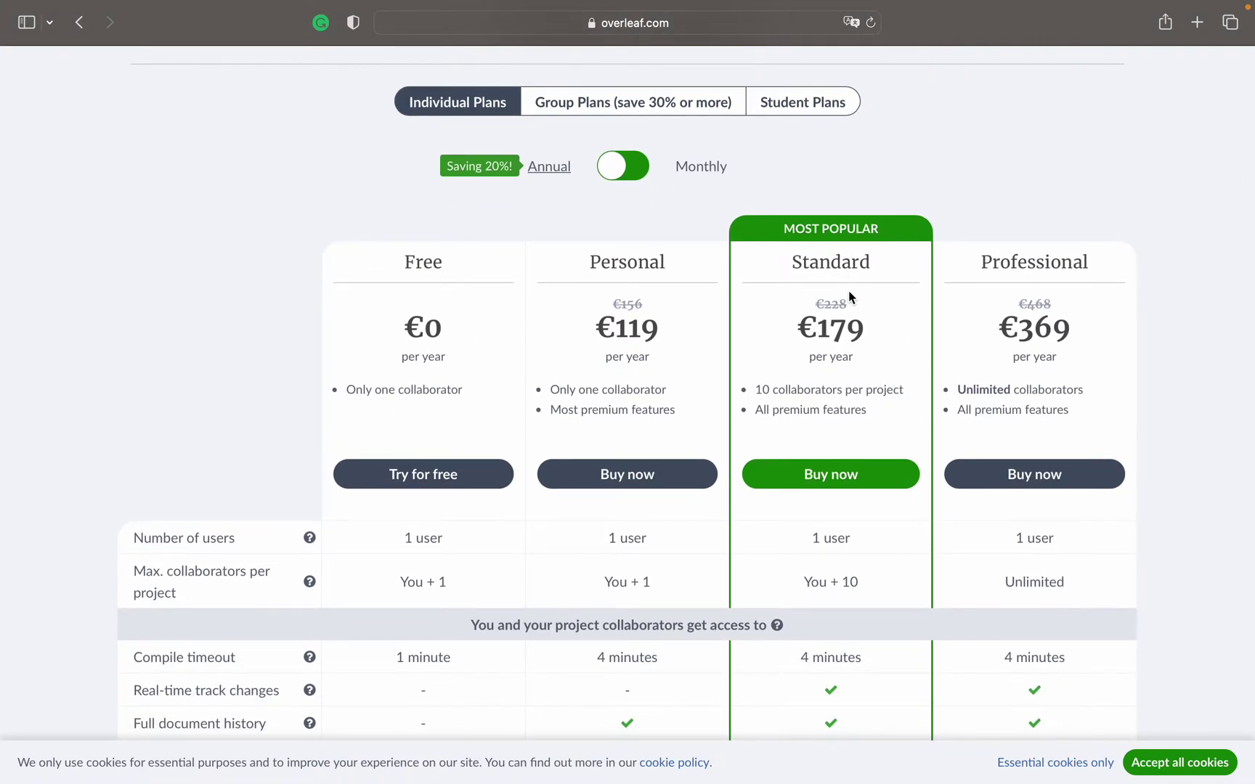
{"action": "scroll", "coordinate": [841, 215], "scroll_direction": "down", "scroll_amount": 12}
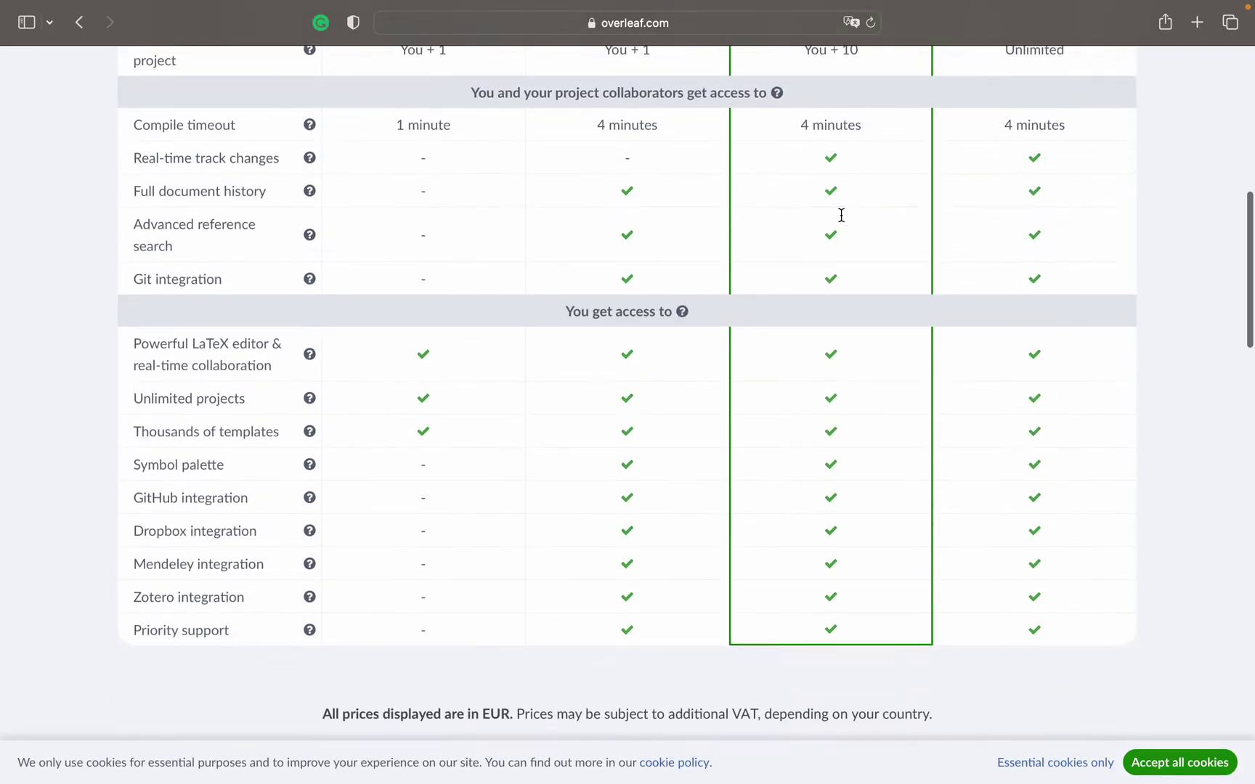
Step: Scroll back up and check the Help menu without picking an option
{"action": "scroll", "coordinate": [841, 215], "scroll_direction": "up", "scroll_amount": 11}
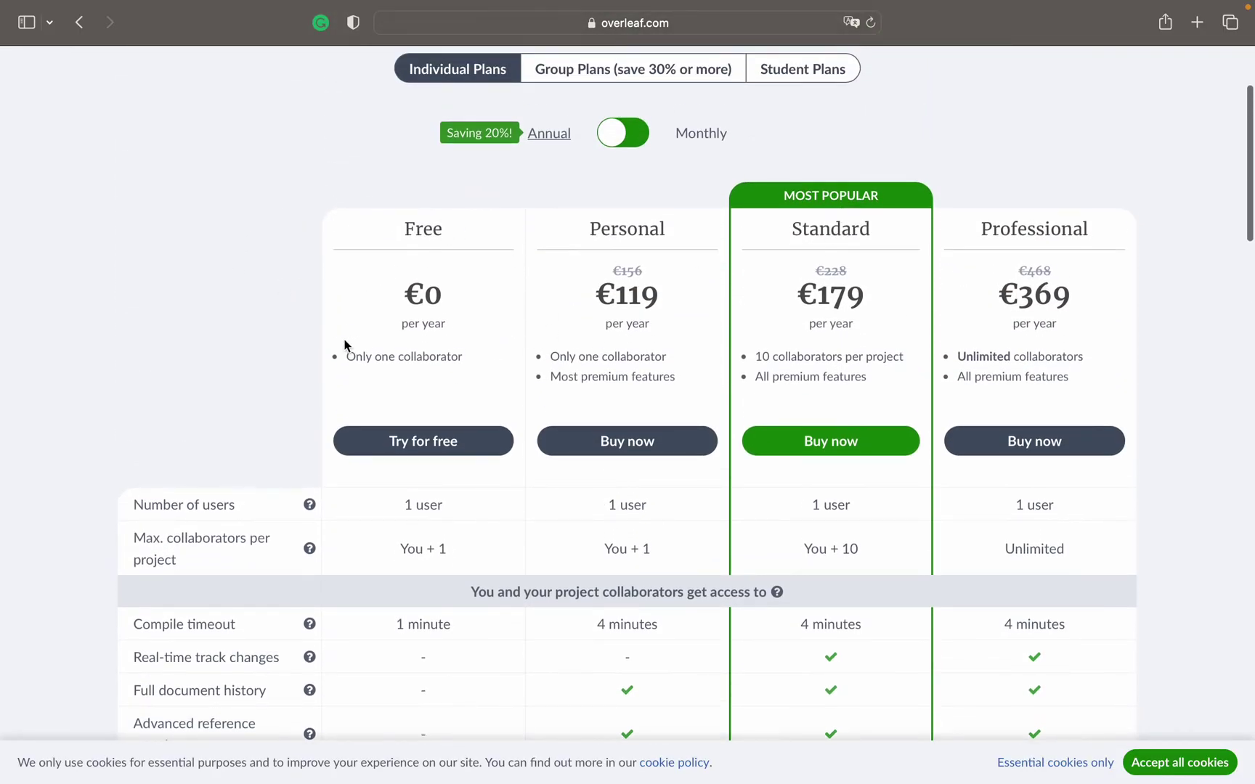
{"action": "scroll", "coordinate": [382, 326], "scroll_direction": "up", "scroll_amount": 2}
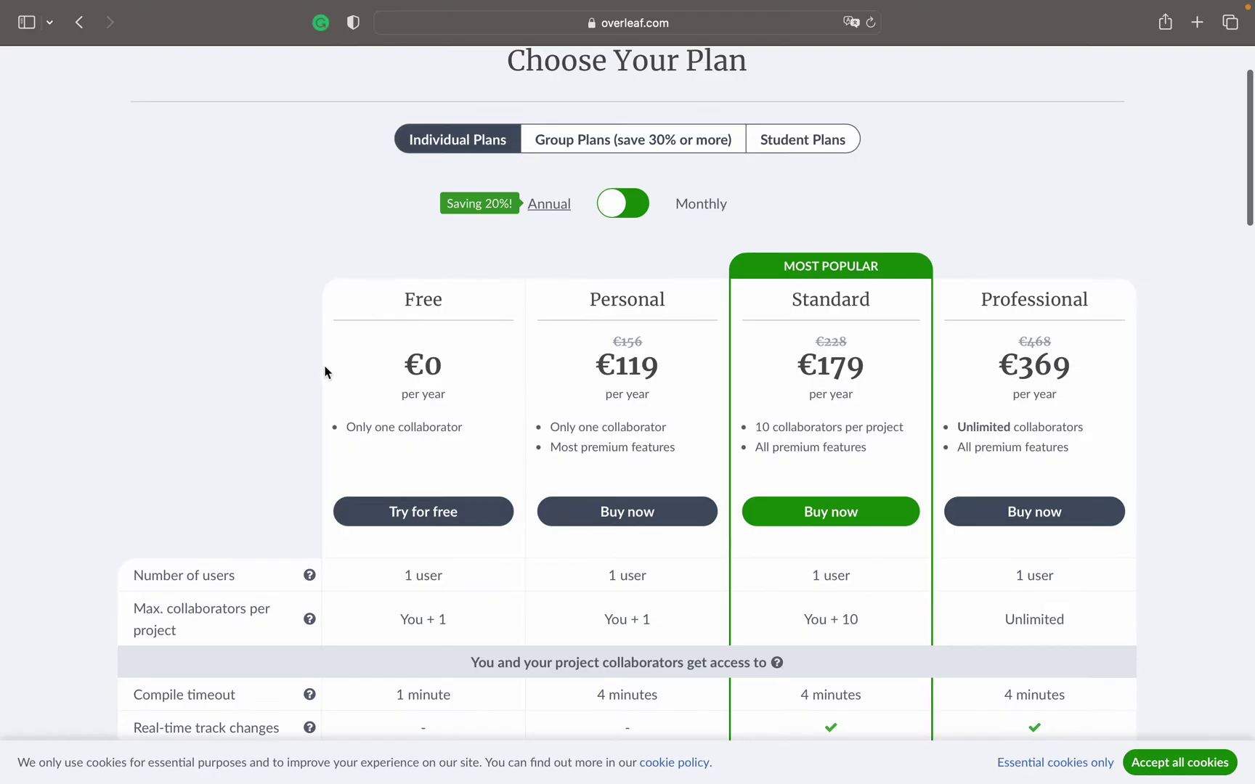
{"action": "scroll", "coordinate": [365, 265], "scroll_direction": "up", "scroll_amount": 3}
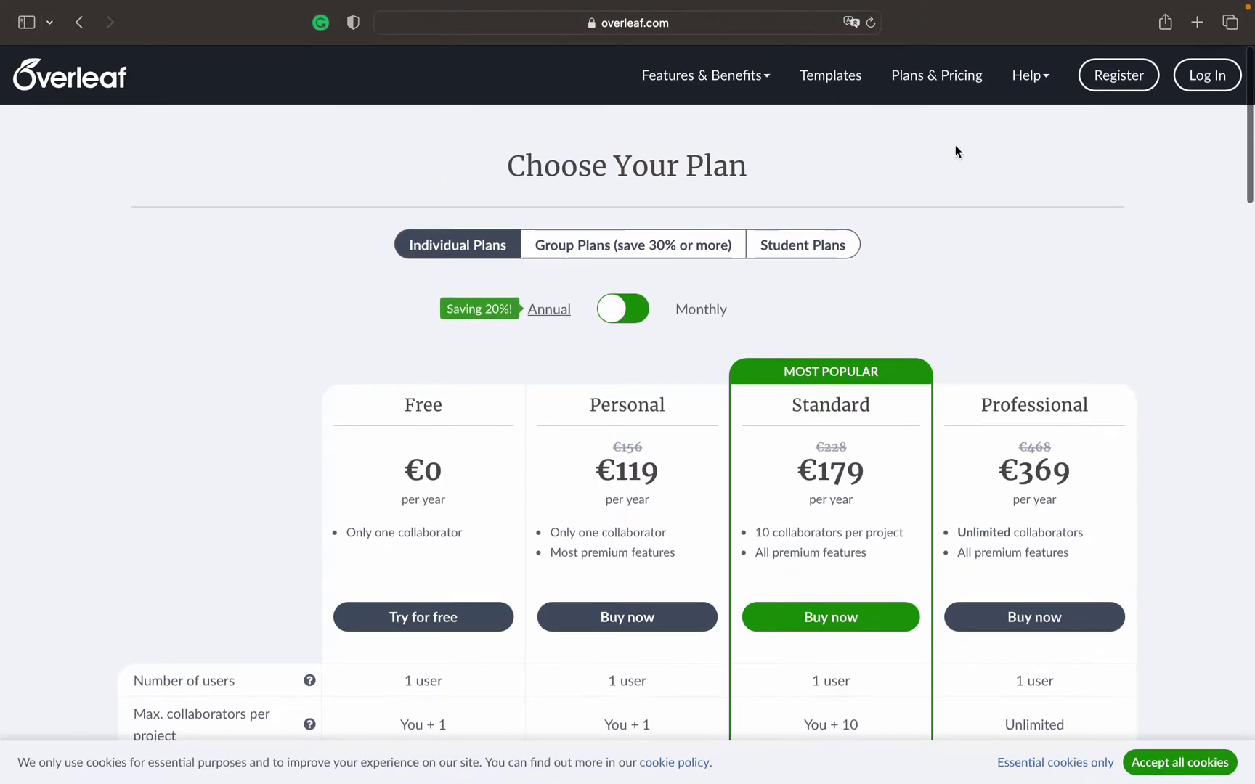
{"action": "left_click", "coordinate": [1028, 79]}
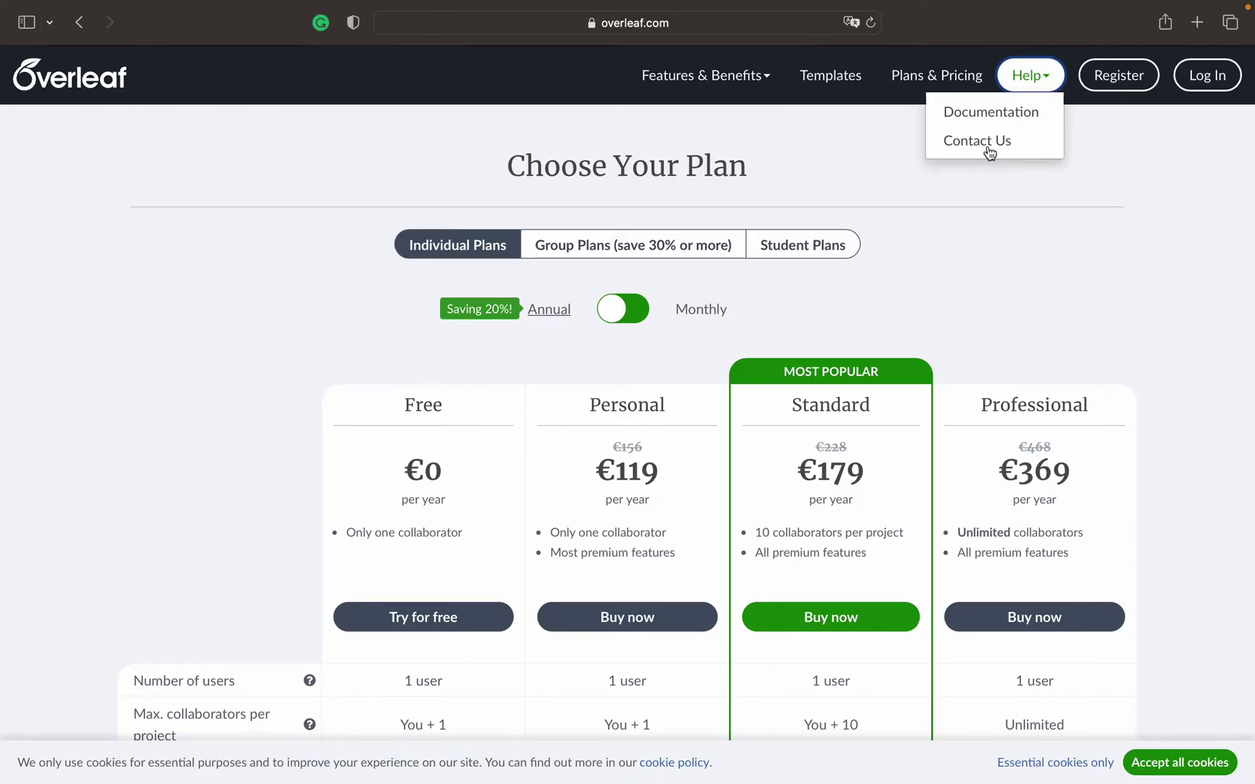
{"action": "left_click", "coordinate": [1111, 185]}
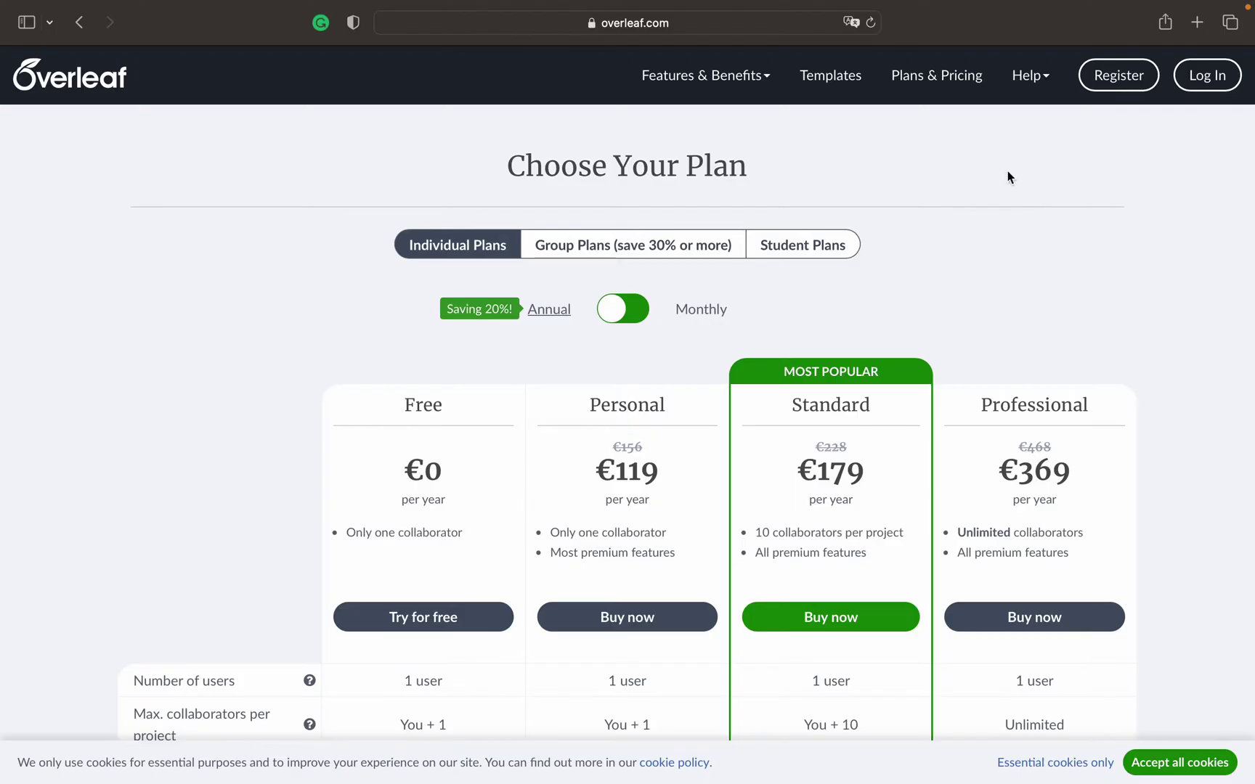
Step: Go from the Register page to the Log In form and sign in with the saved credentials
{"action": "left_click", "coordinate": [1125, 79]}
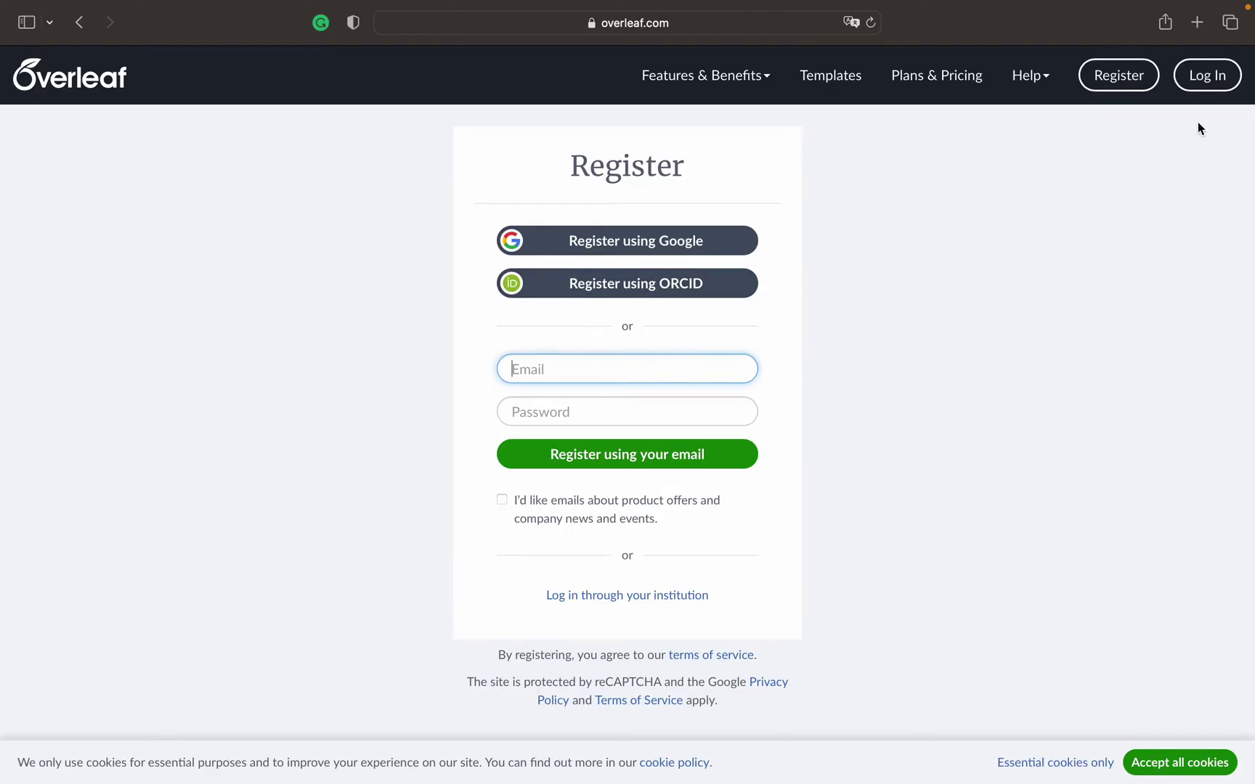
{"action": "left_click", "coordinate": [1204, 87]}
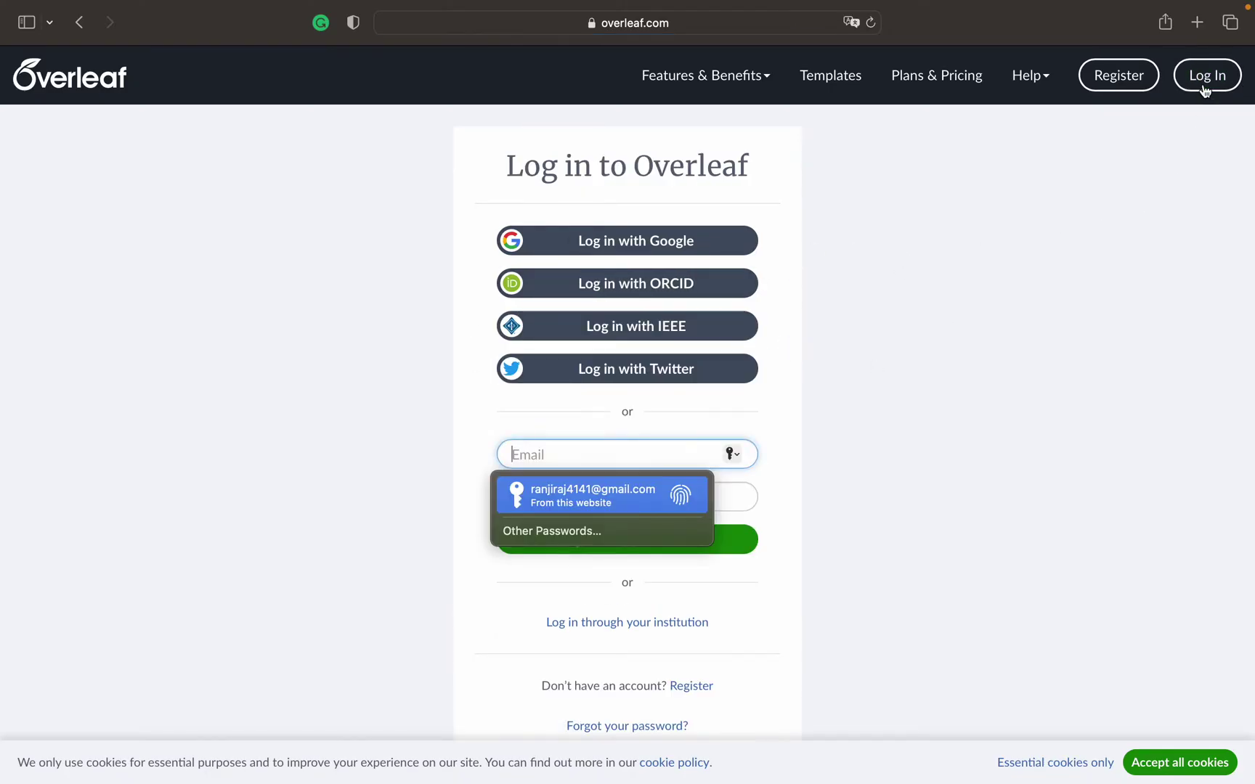
{"action": "key", "text": "Return"}
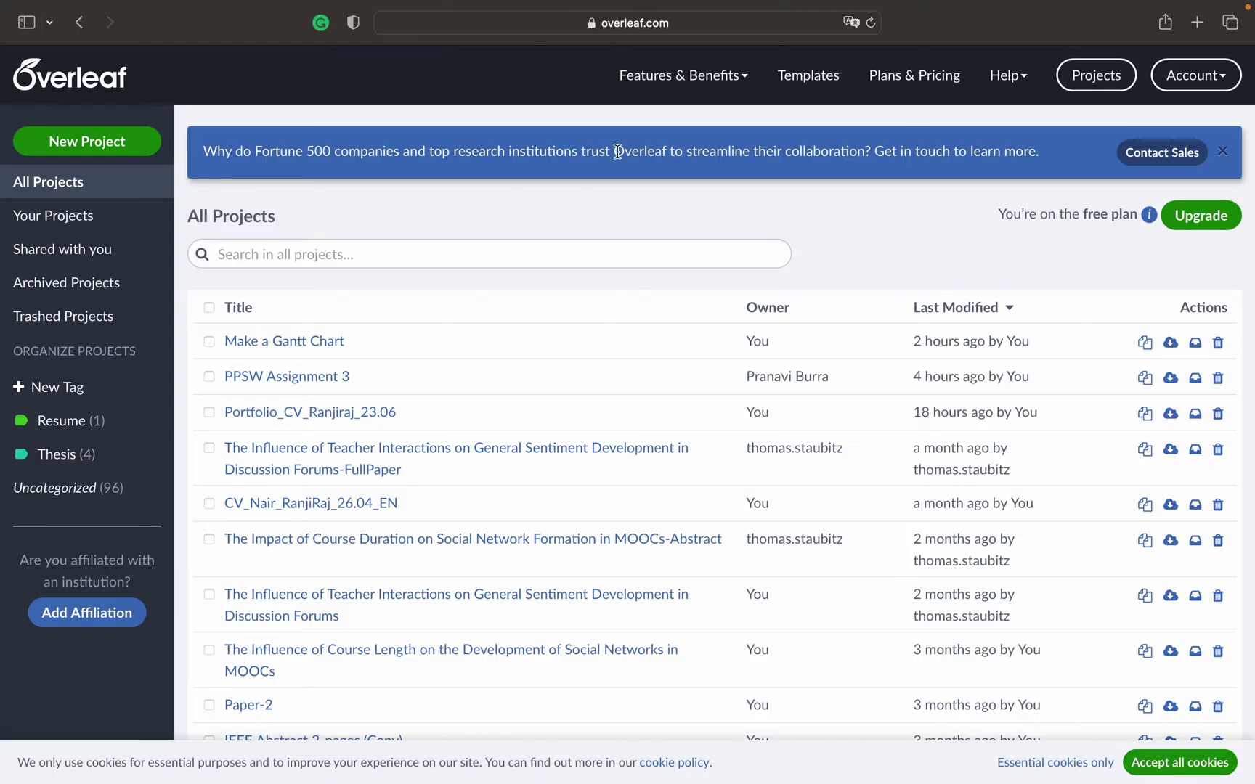
{"action": "mouse_move", "coordinate": [16, 112]}
Step: Start a Blank Project from the New Project menu
{"action": "left_click", "coordinate": [87, 143]}
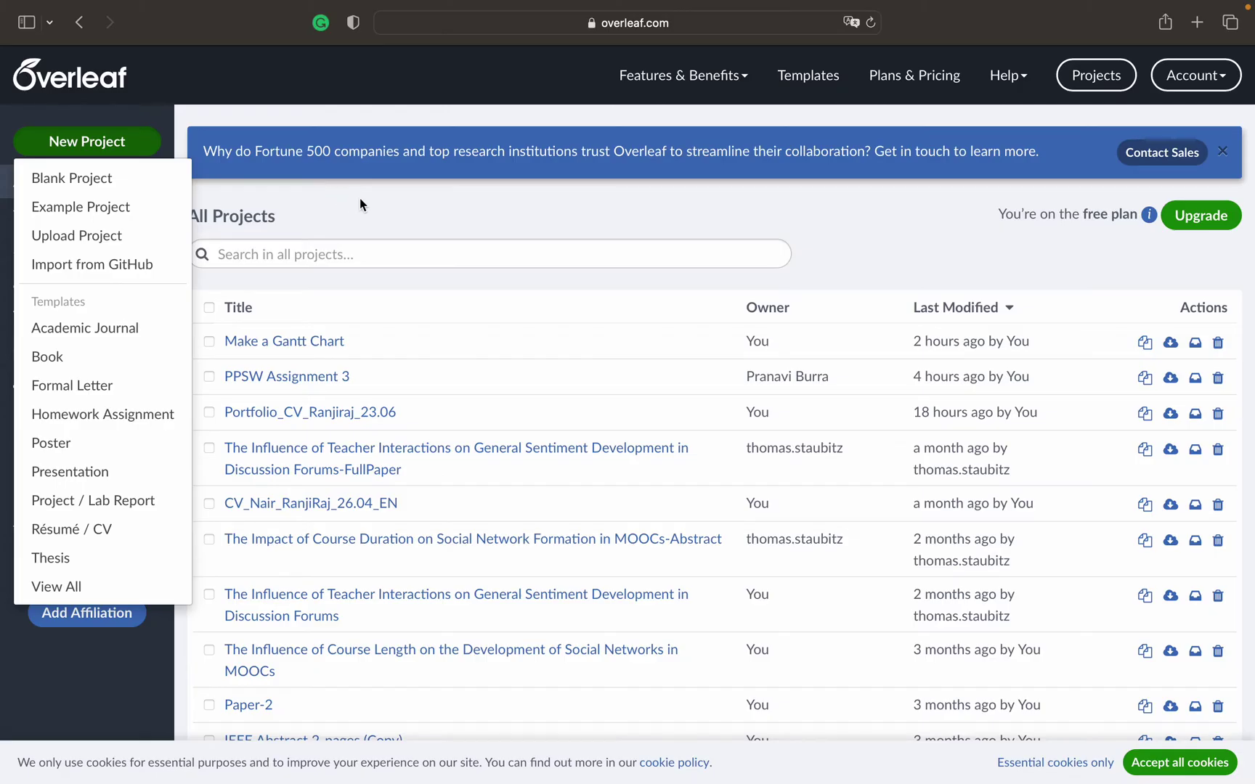
{"action": "left_click", "coordinate": [69, 180]}
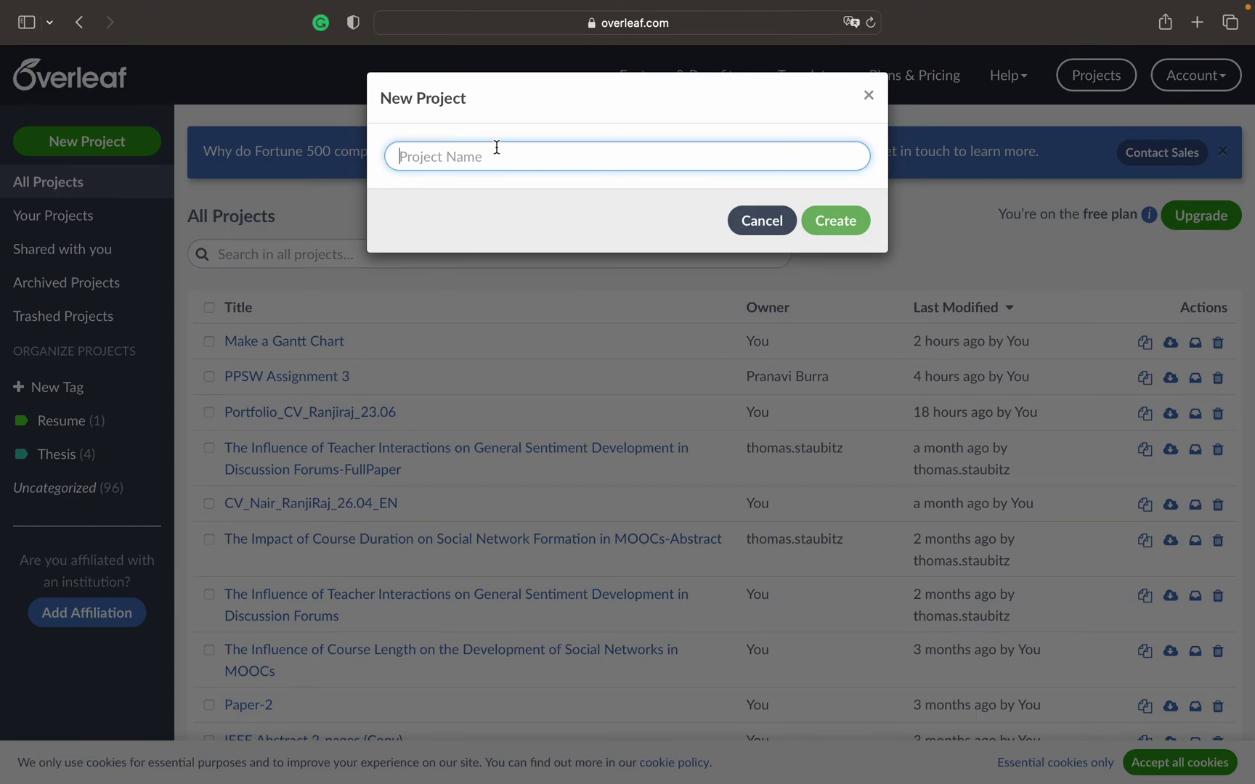
Step: Name the new blank project 'My first project' and create it
{"action": "type", "text": "M"}
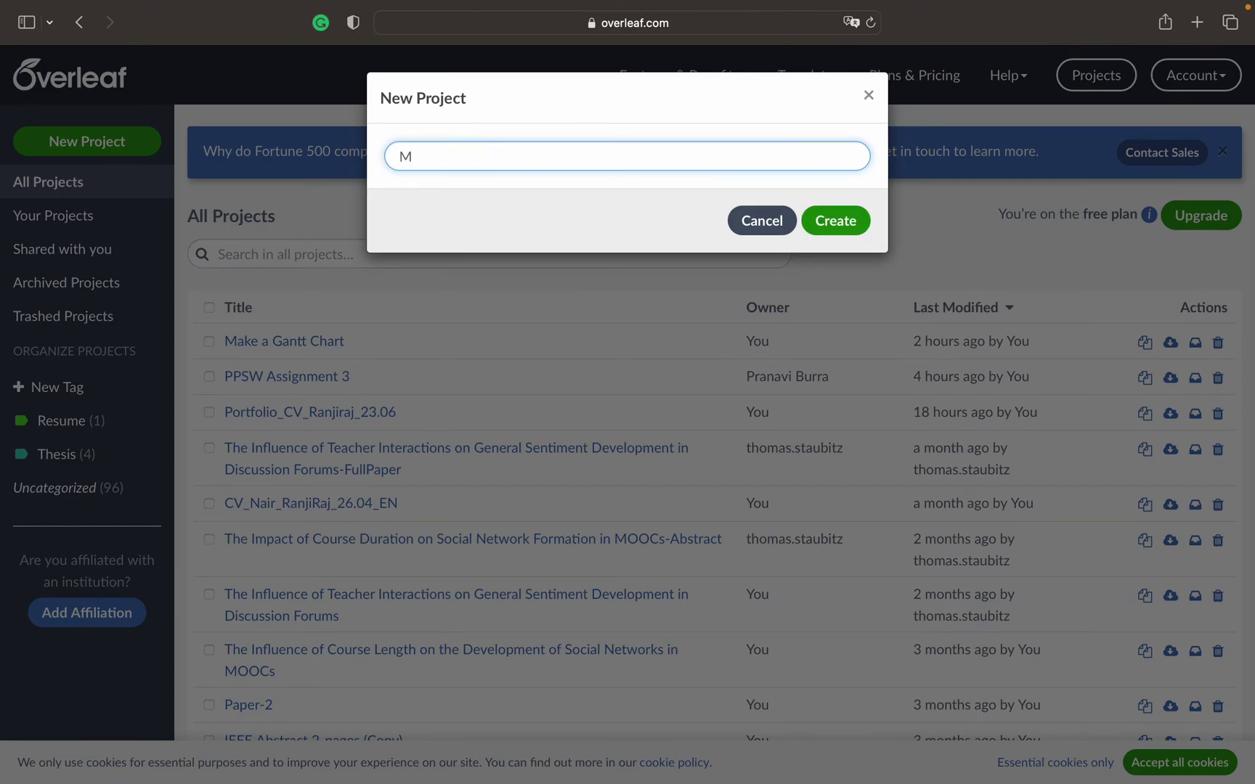
{"action": "type", "text": "y first project"}
{"action": "key", "text": "Return"}
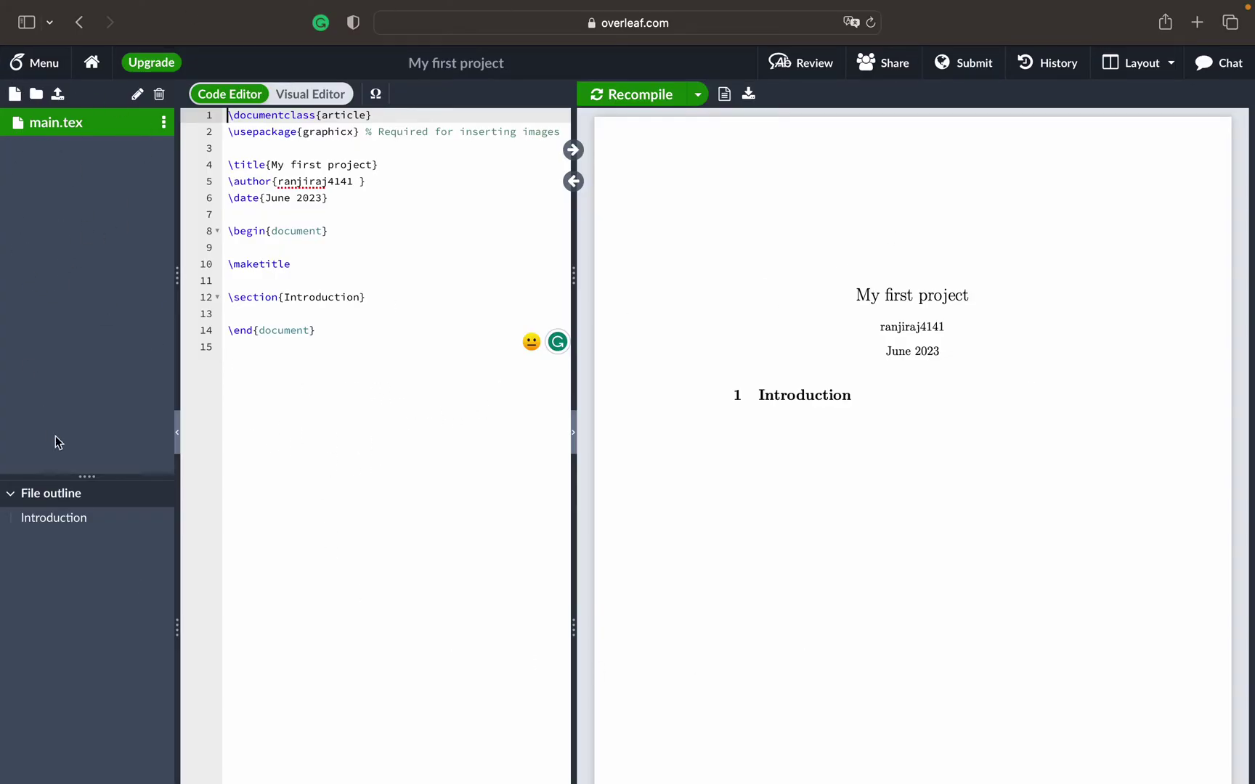
{"action": "left_click", "coordinate": [35, 72]}
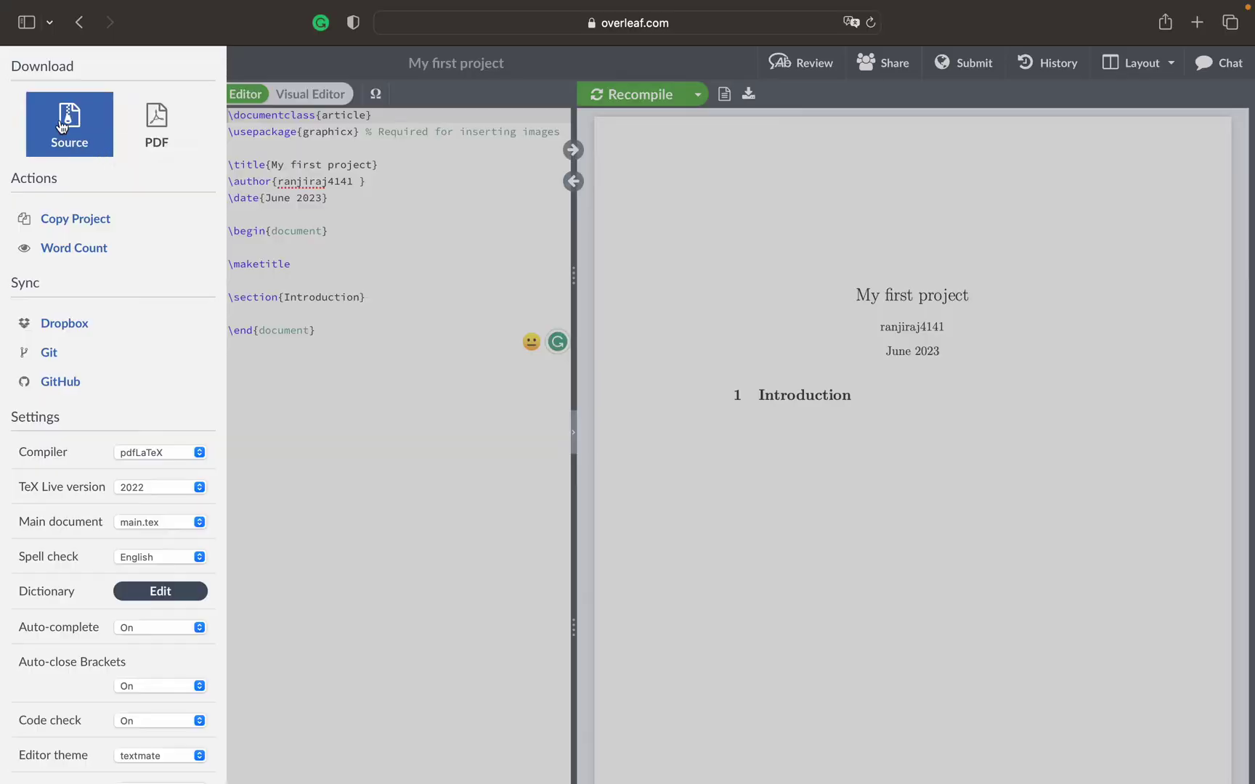
{"action": "left_click", "coordinate": [378, 449]}
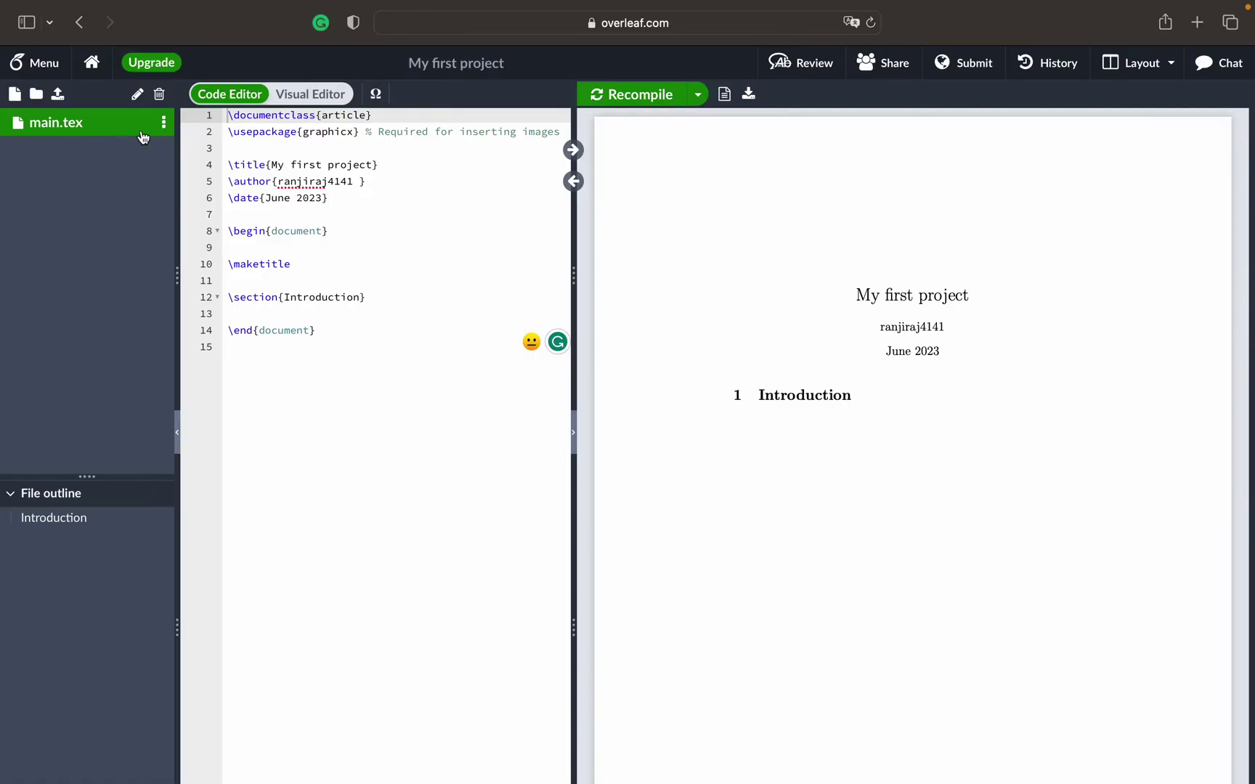
Step: Check the main.tex options and the new-file prompt, dismissing both without changes
{"action": "left_click", "coordinate": [164, 123]}
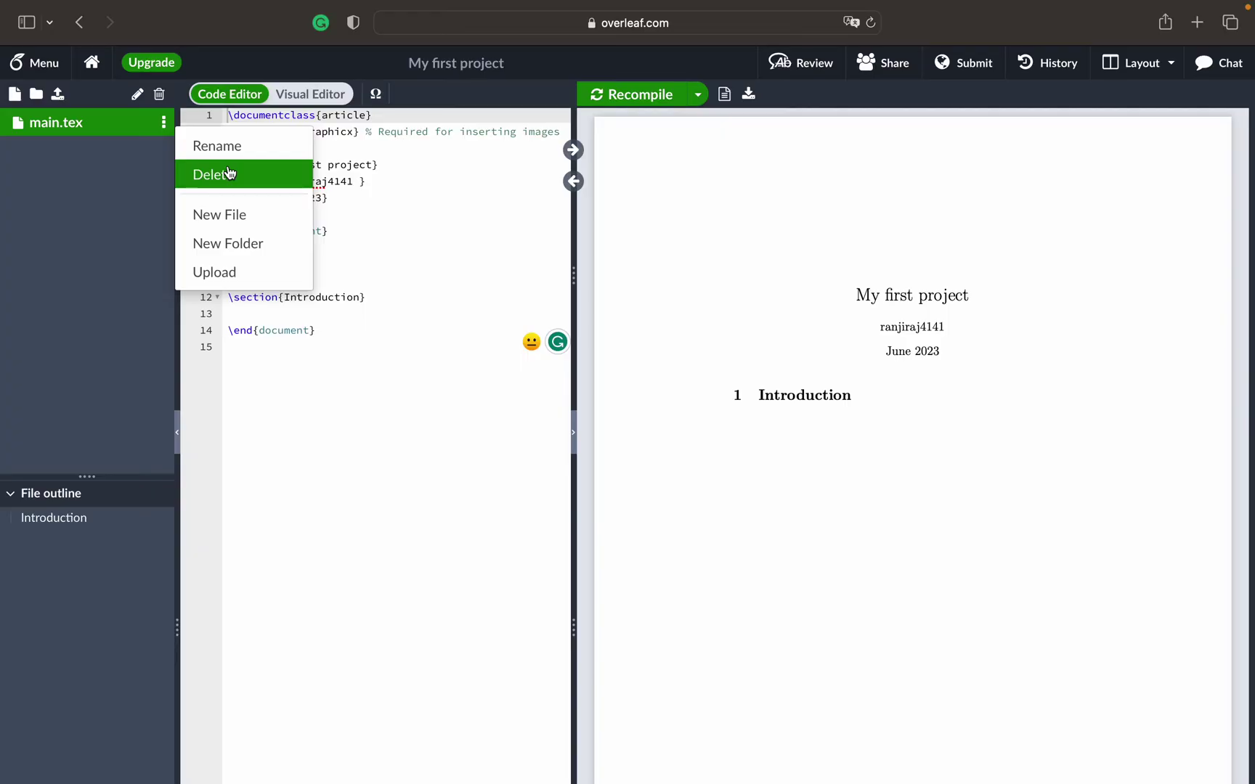
{"action": "left_click", "coordinate": [92, 237]}
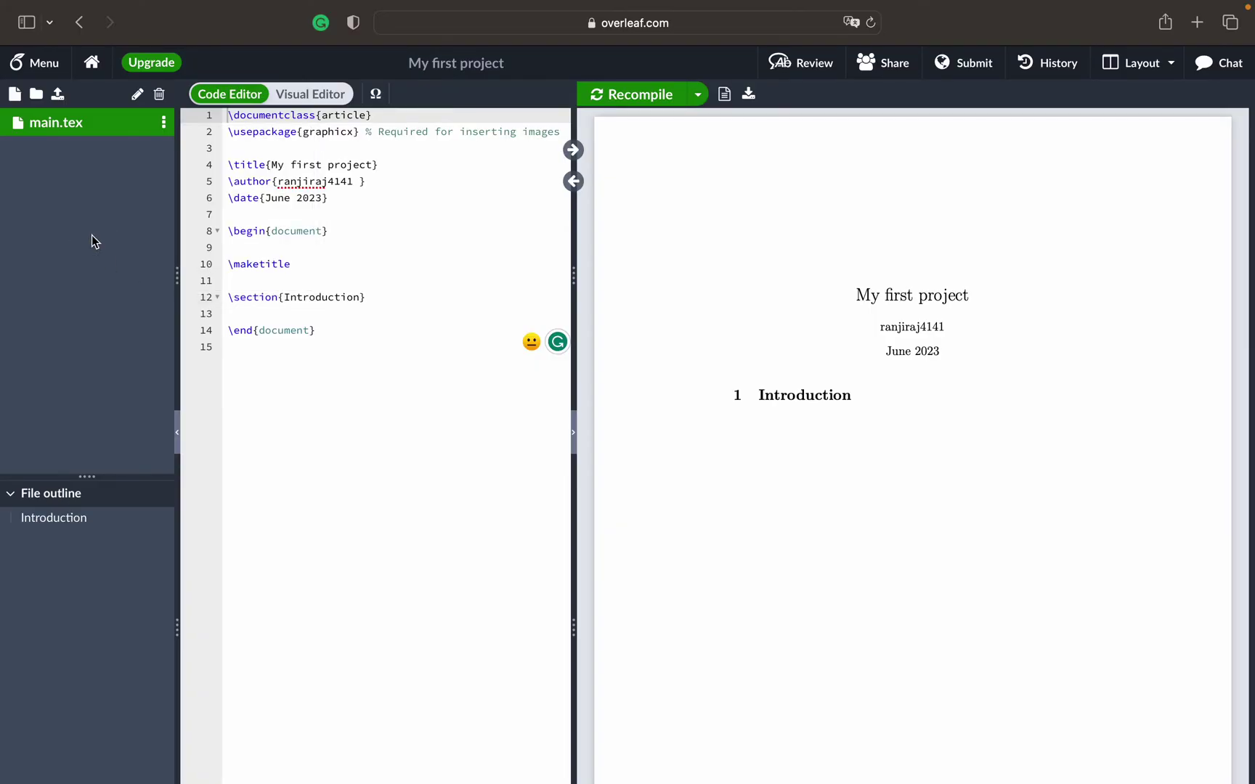
{"action": "left_click", "coordinate": [15, 96]}
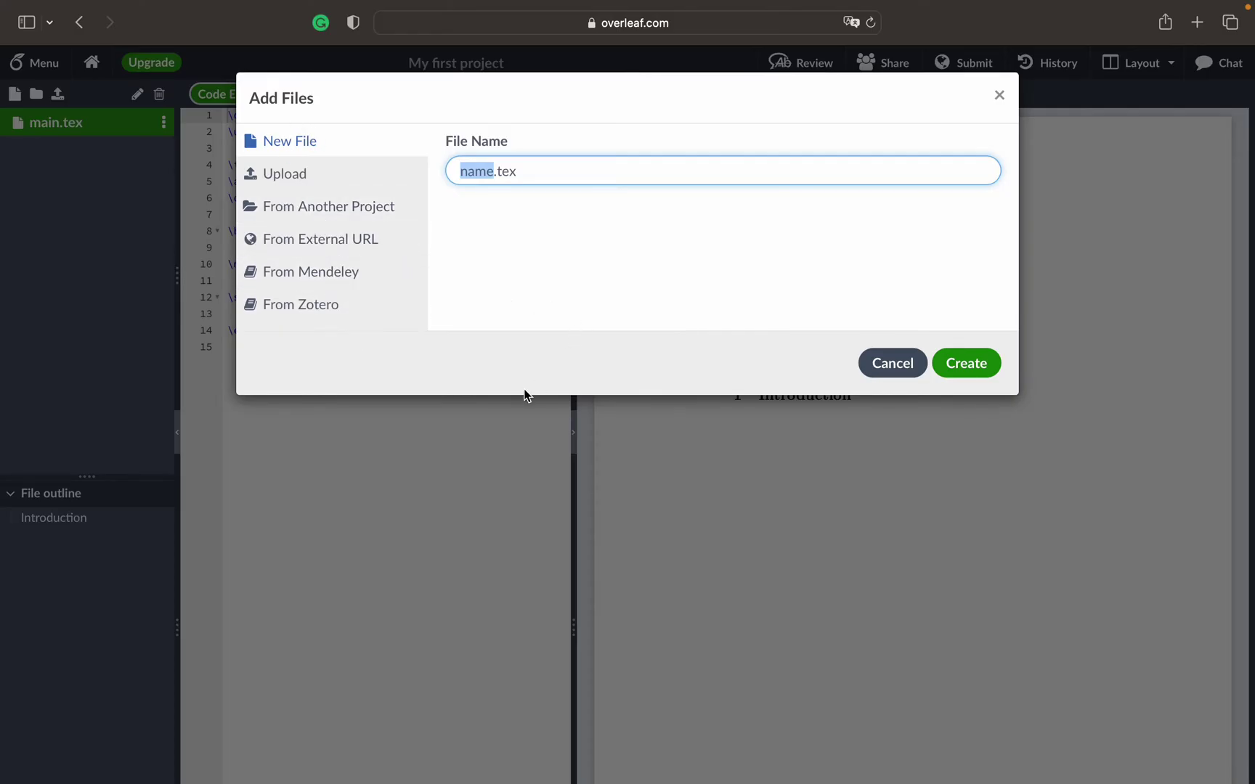
{"action": "left_click", "coordinate": [895, 363]}
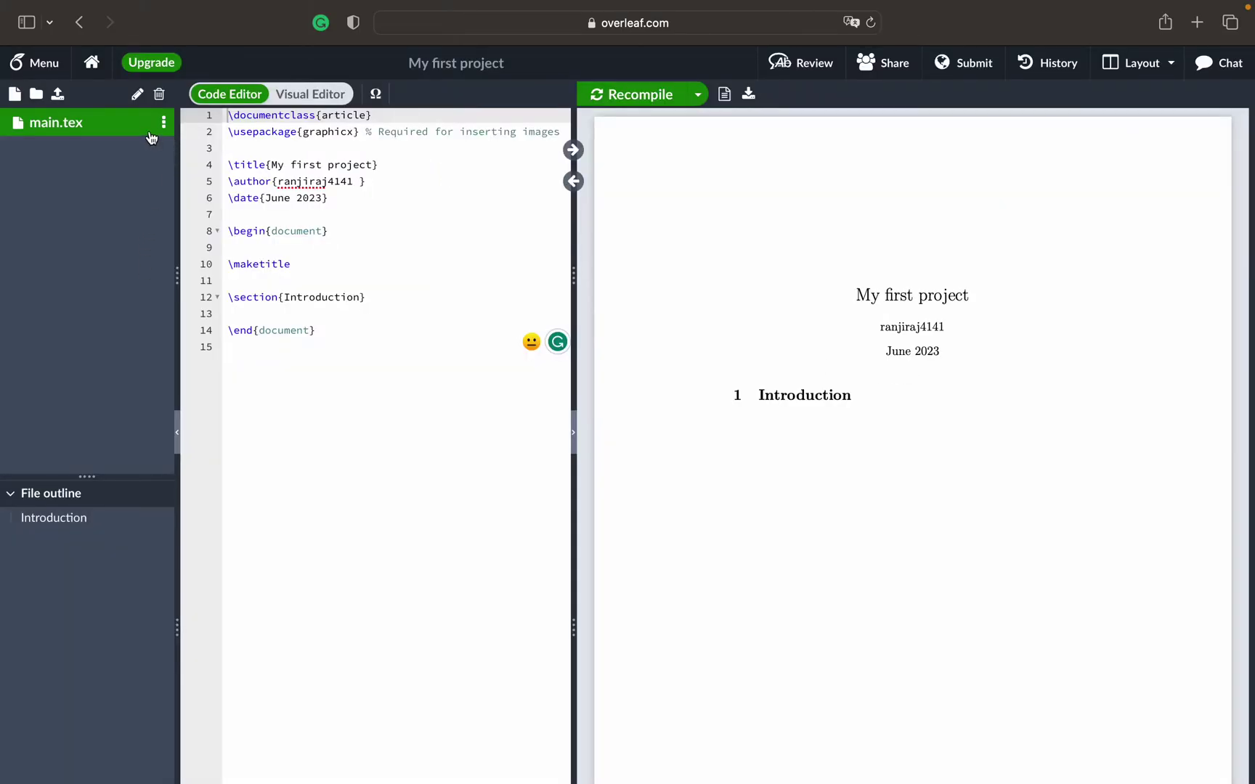
Step: Cancel the New Folder prompt and the Upload prompt without adding anything
{"action": "left_click", "coordinate": [35, 94]}
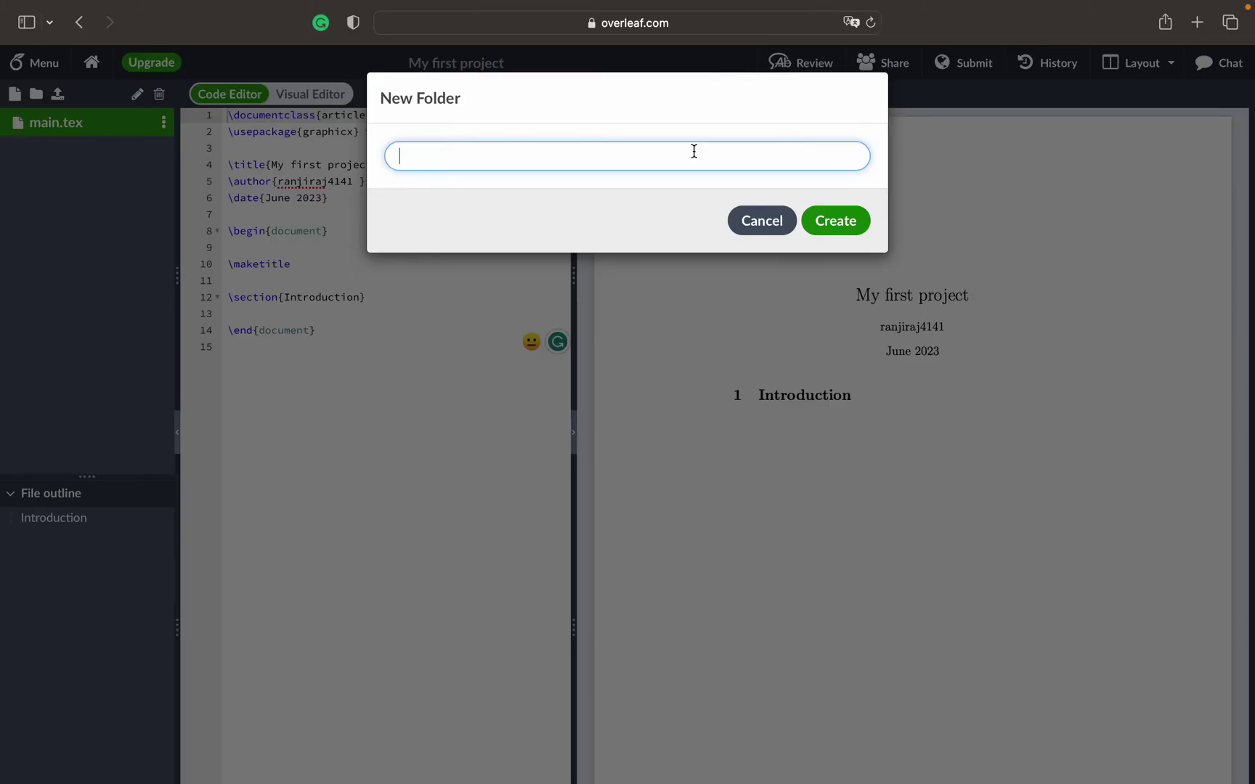
{"action": "left_click", "coordinate": [774, 228]}
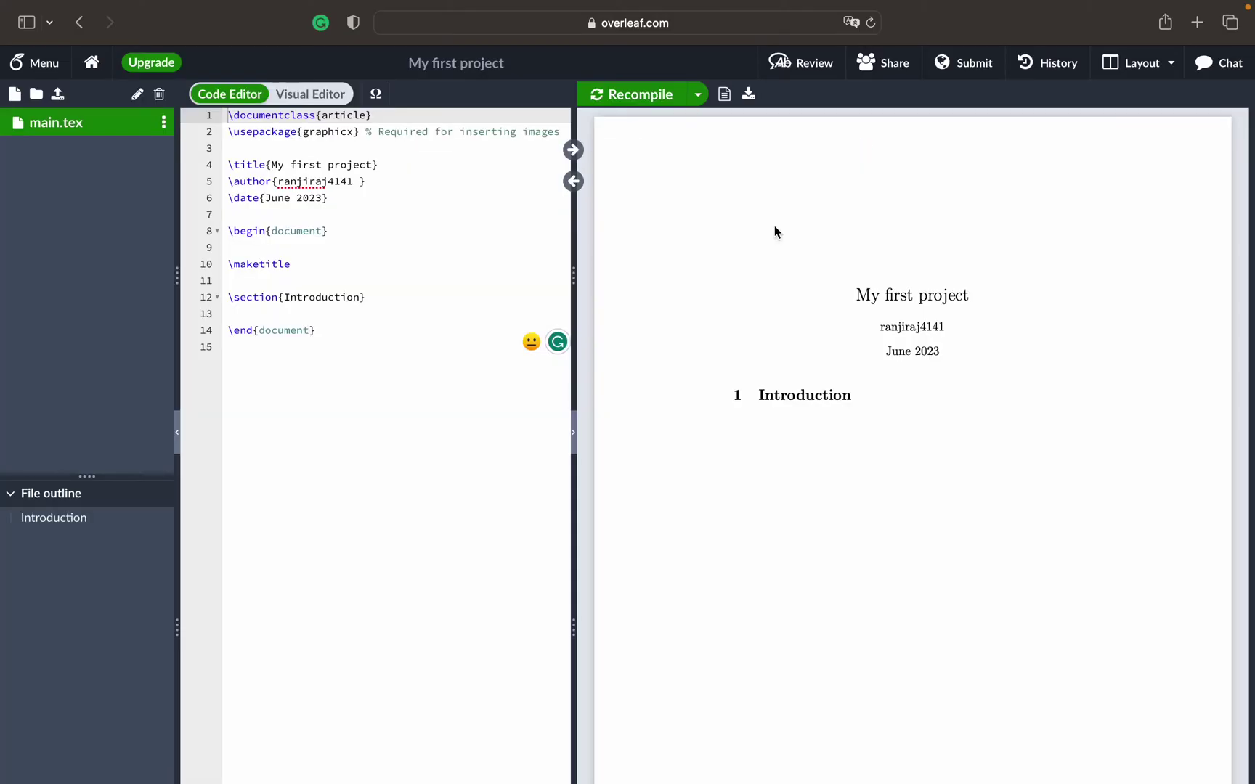
{"action": "left_click", "coordinate": [58, 94]}
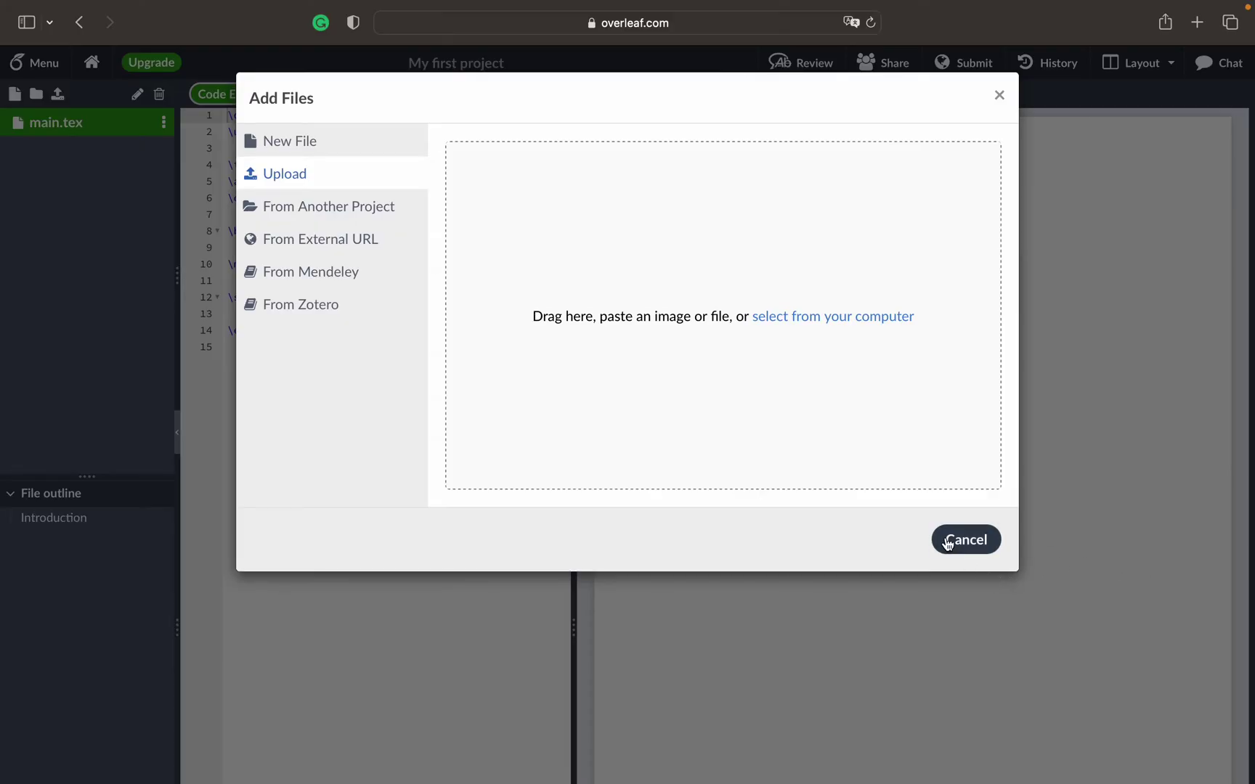
{"action": "left_click", "coordinate": [944, 539]}
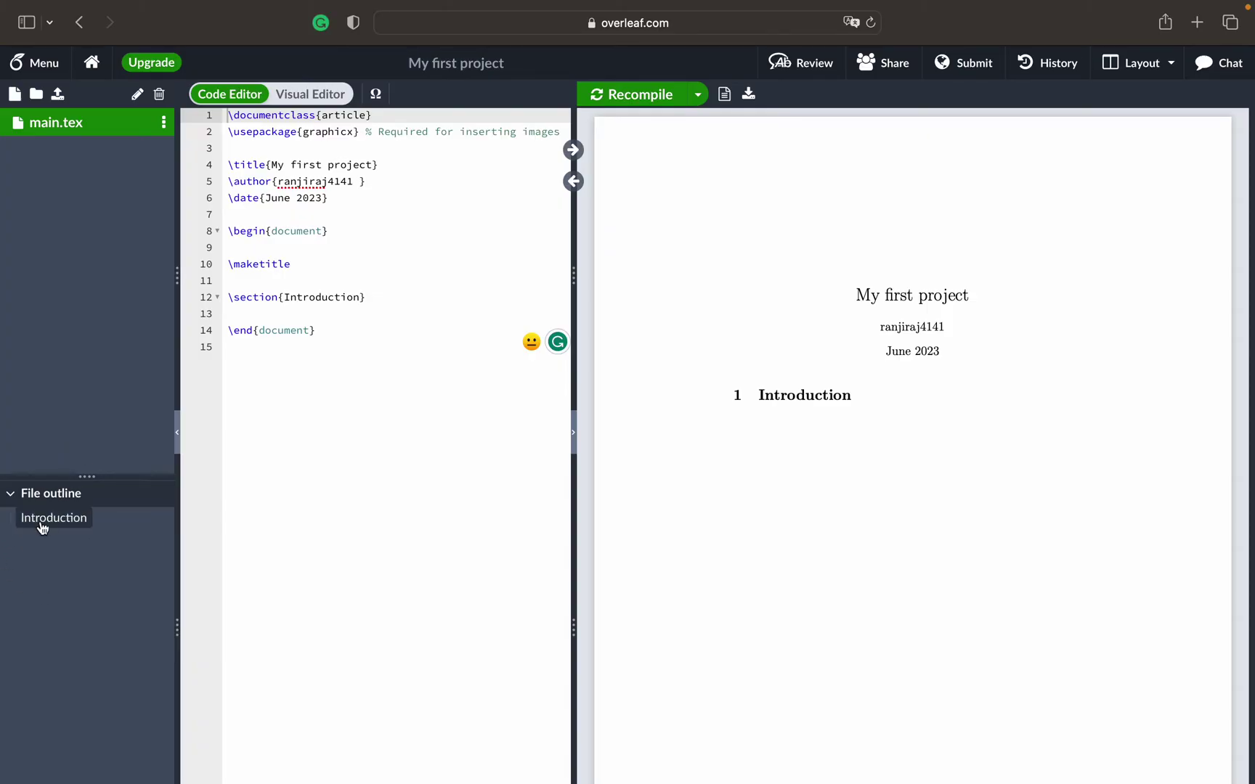
Step: Scroll around the compiled PDF showing the title, author, June 2023 and Introduction
{"action": "scroll", "coordinate": [44, 529], "scroll_direction": "up", "scroll_amount": 5}
{"action": "scroll", "coordinate": [95, 595], "scroll_direction": "left", "scroll_amount": 2}
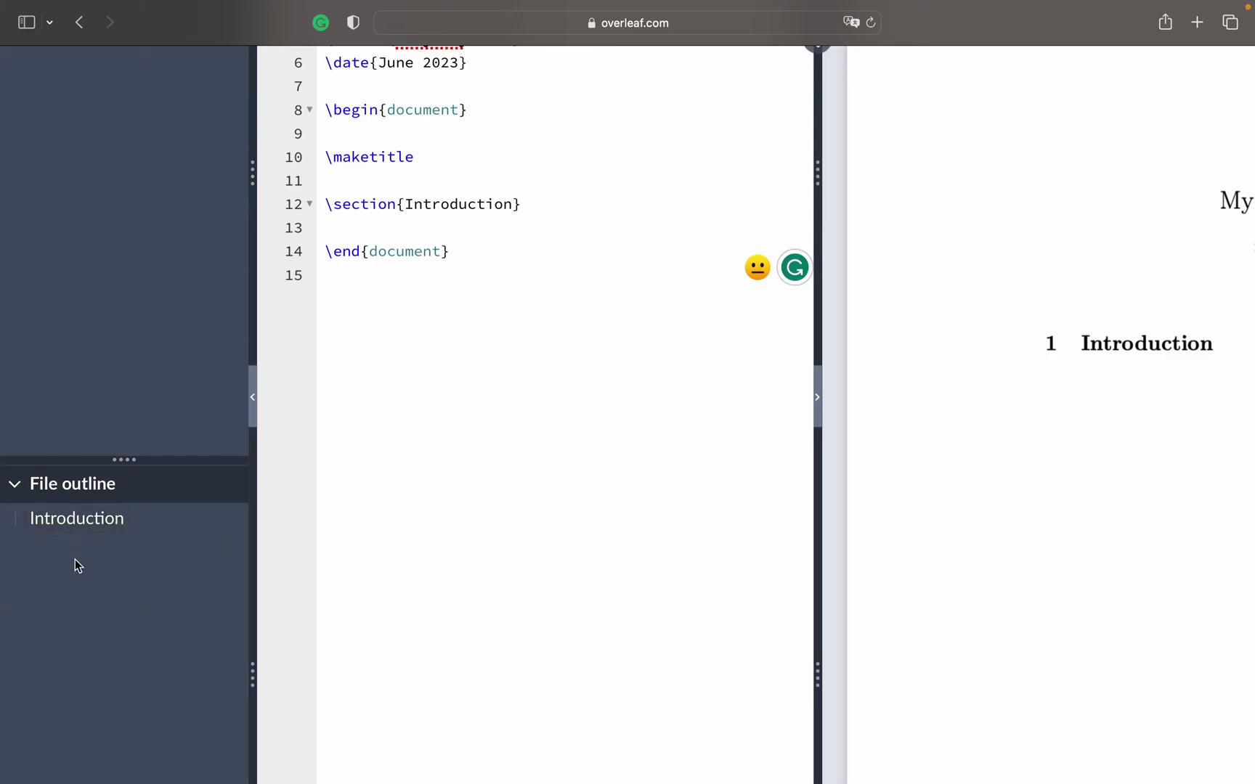
{"action": "scroll", "coordinate": [470, 331], "scroll_direction": "up", "scroll_amount": 1}
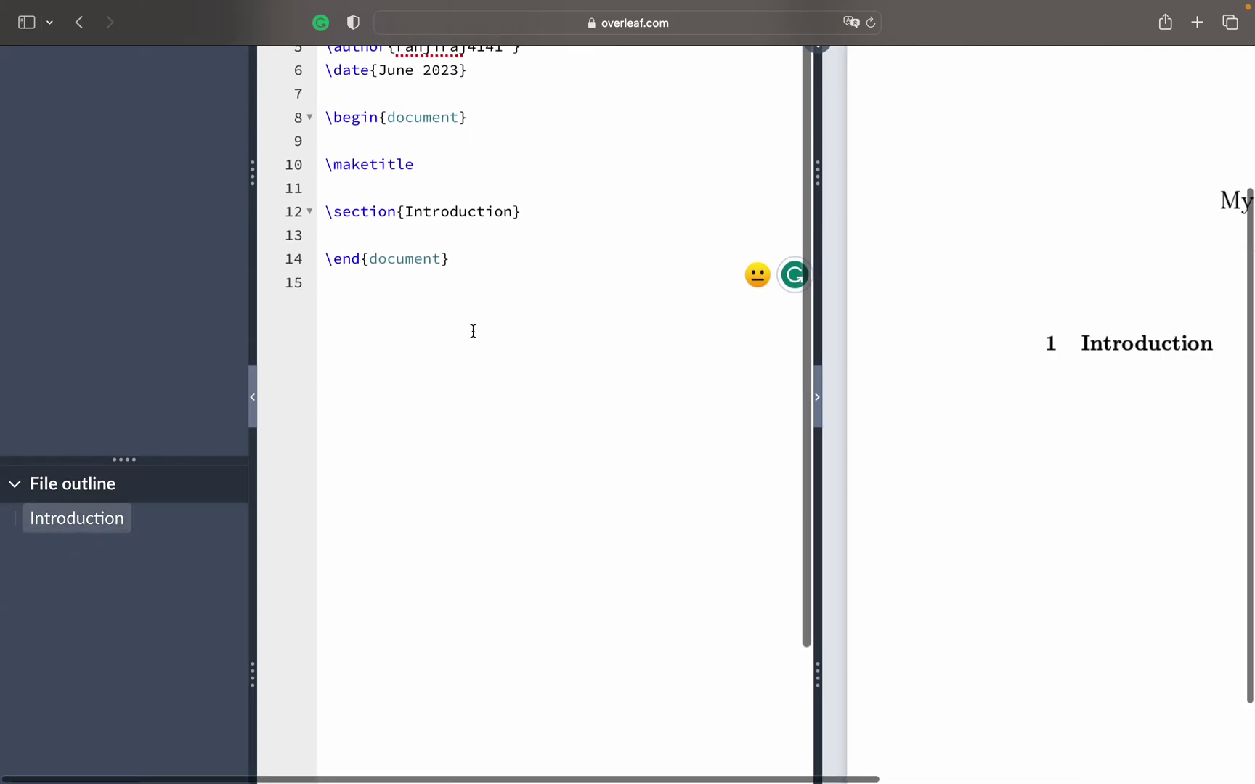
{"action": "scroll", "coordinate": [535, 277], "scroll_direction": "up", "scroll_amount": 4}
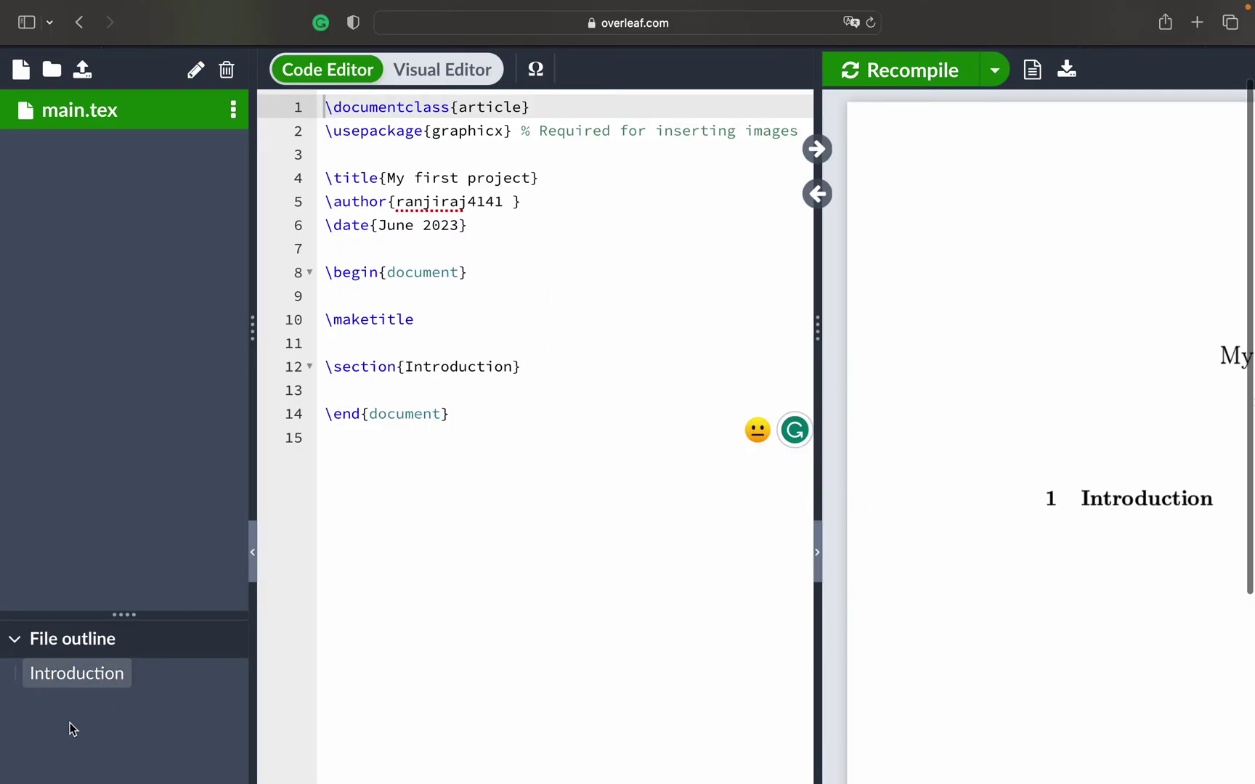
{"action": "scroll", "coordinate": [117, 406], "scroll_direction": "up", "scroll_amount": 1}
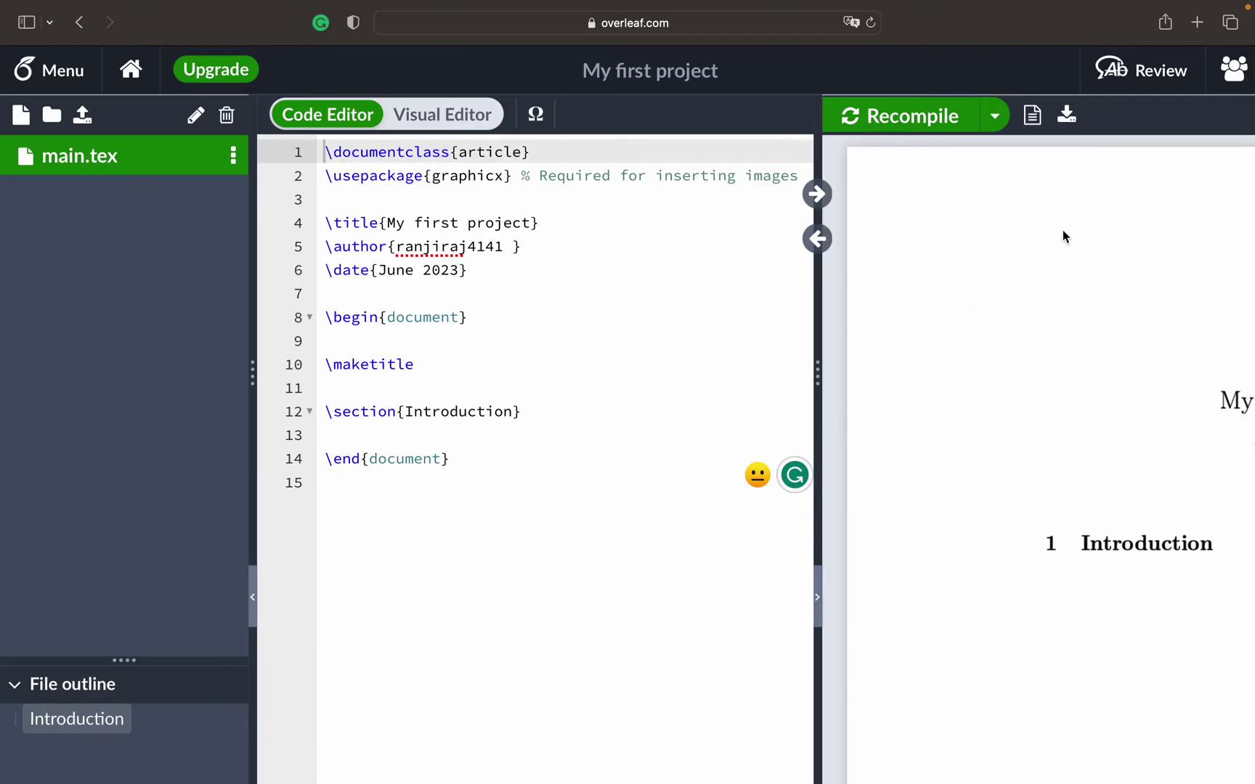
{"action": "scroll", "coordinate": [1065, 231], "scroll_direction": "right", "scroll_amount": 10}
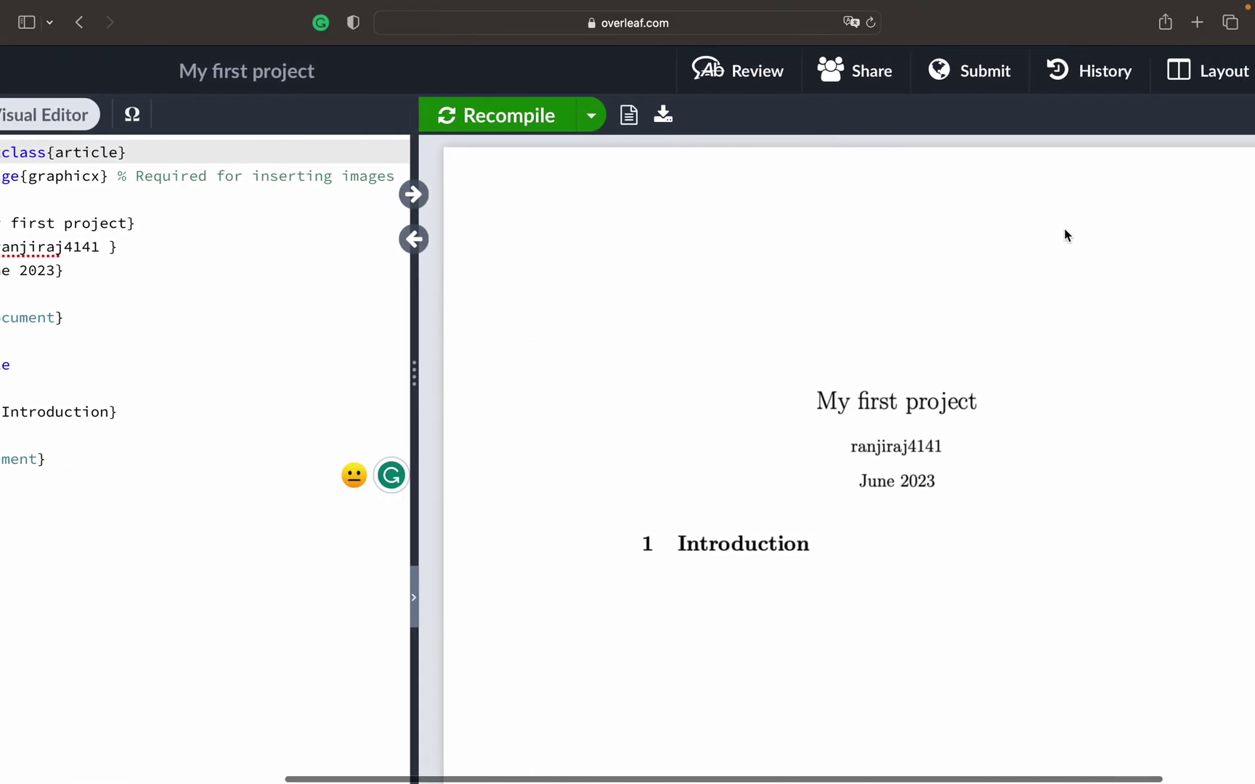
{"action": "scroll", "coordinate": [1064, 234], "scroll_direction": "right", "scroll_amount": 3}
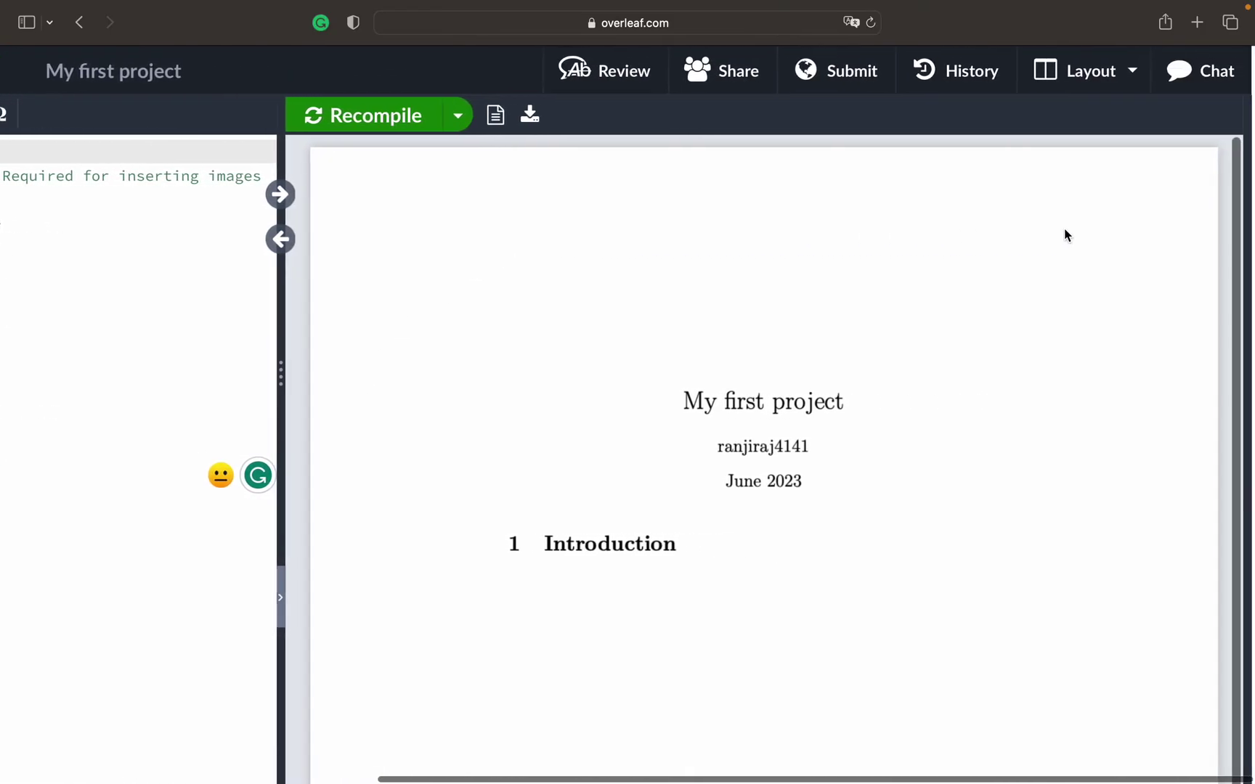
{"action": "left_click", "coordinate": [603, 79]}
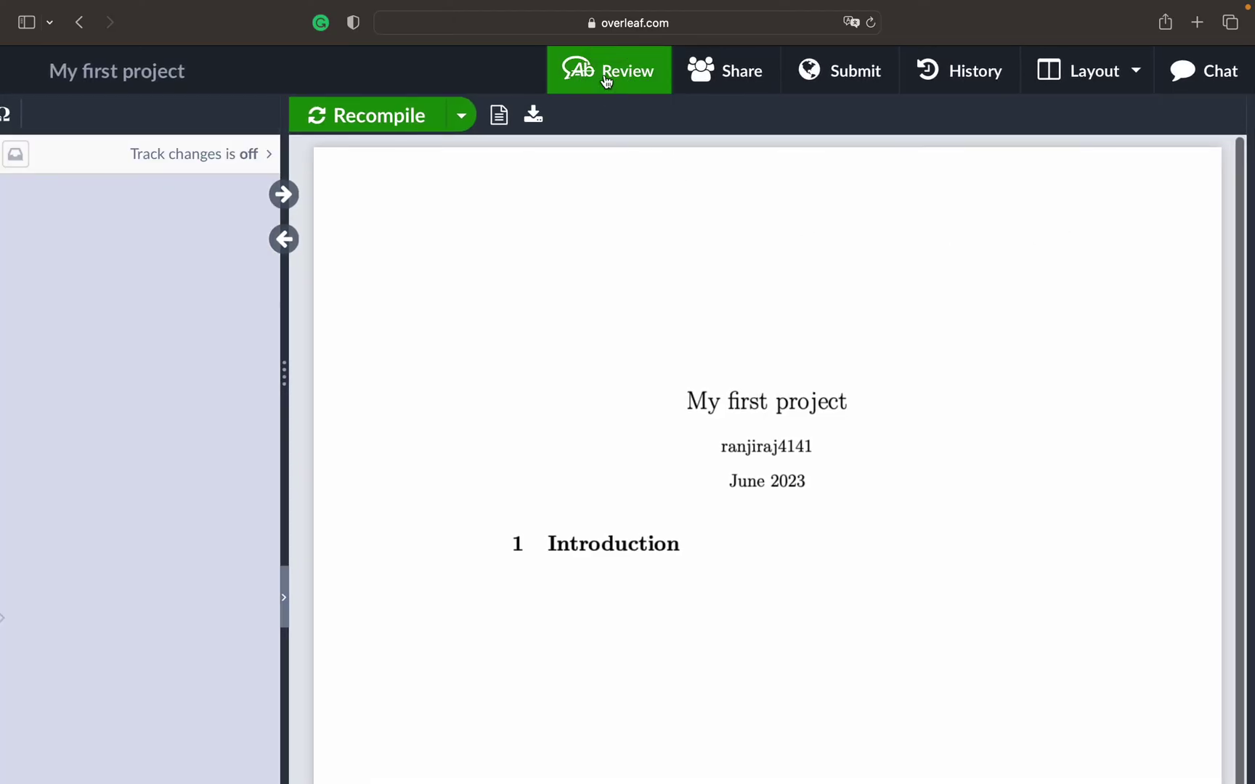
{"action": "scroll", "coordinate": [297, 470], "scroll_direction": "left", "scroll_amount": 3}
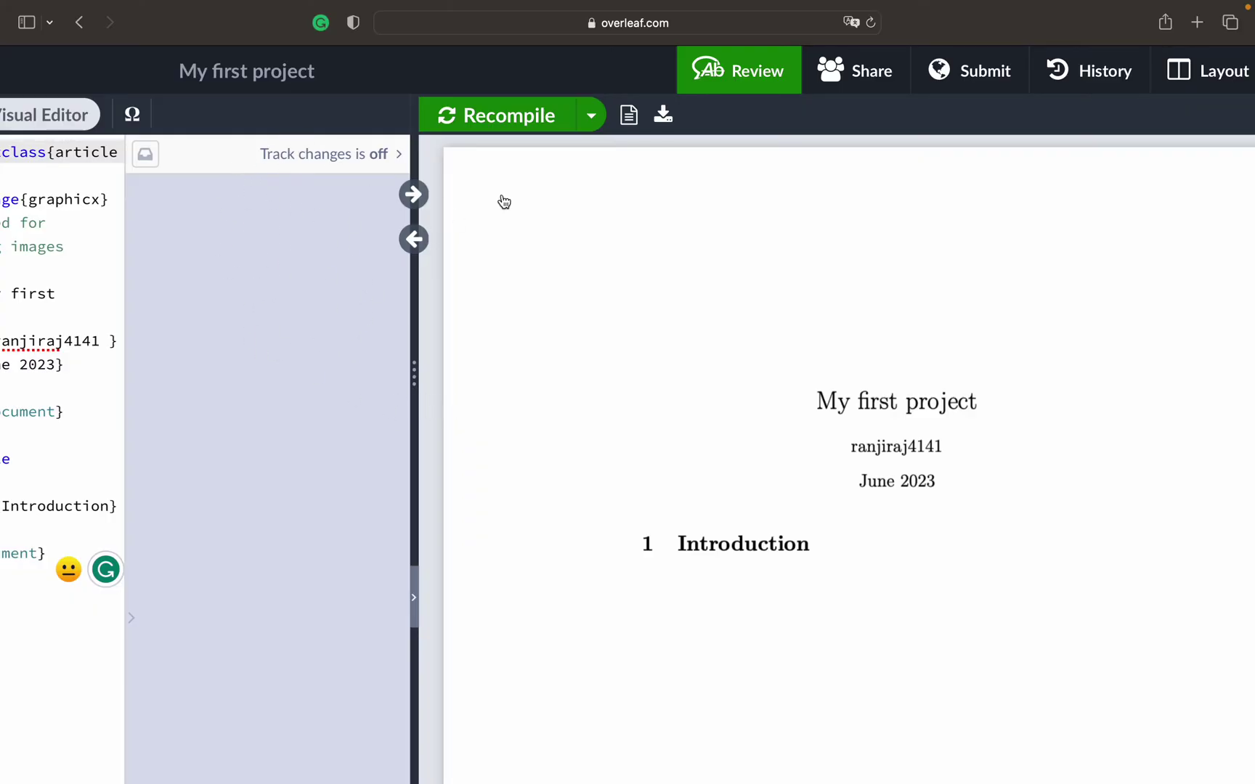
Step: Close Review and inspect the Share dialog, leaving collaborator permission at Can Edit without inviting anyone
{"action": "left_click", "coordinate": [755, 85]}
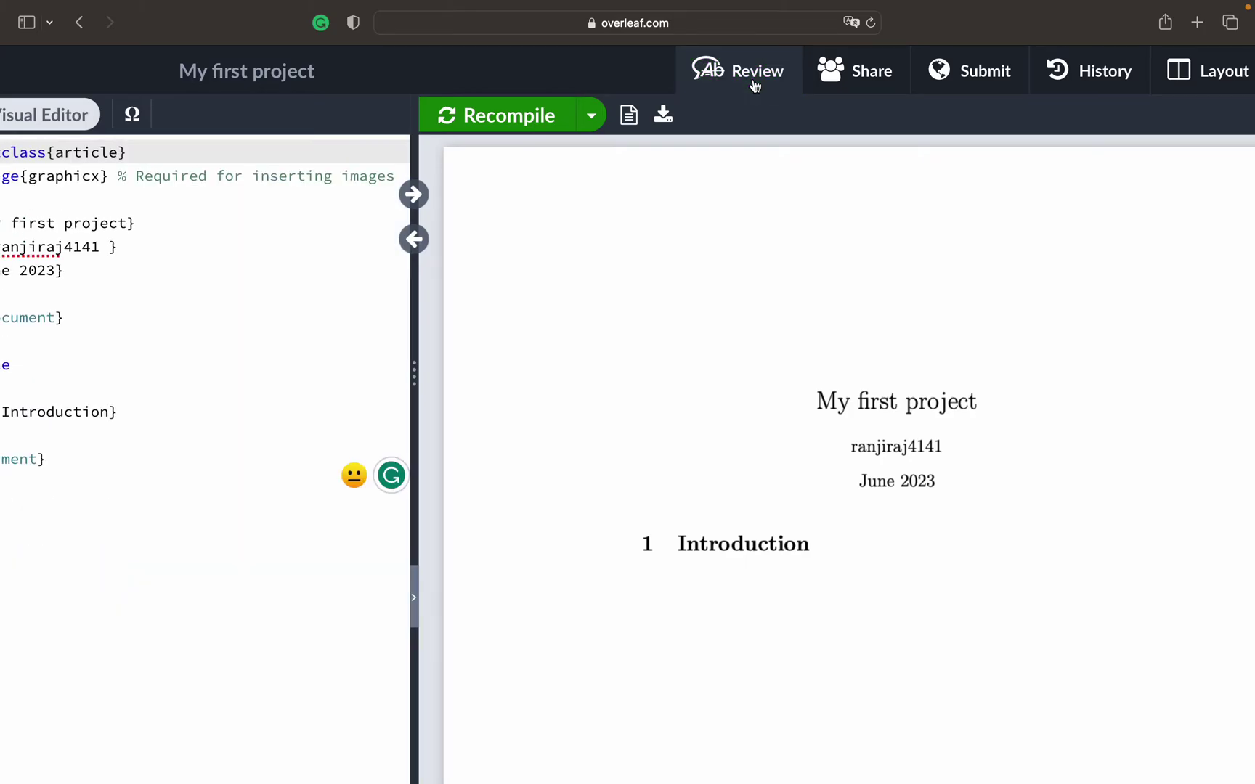
{"action": "left_click", "coordinate": [865, 77]}
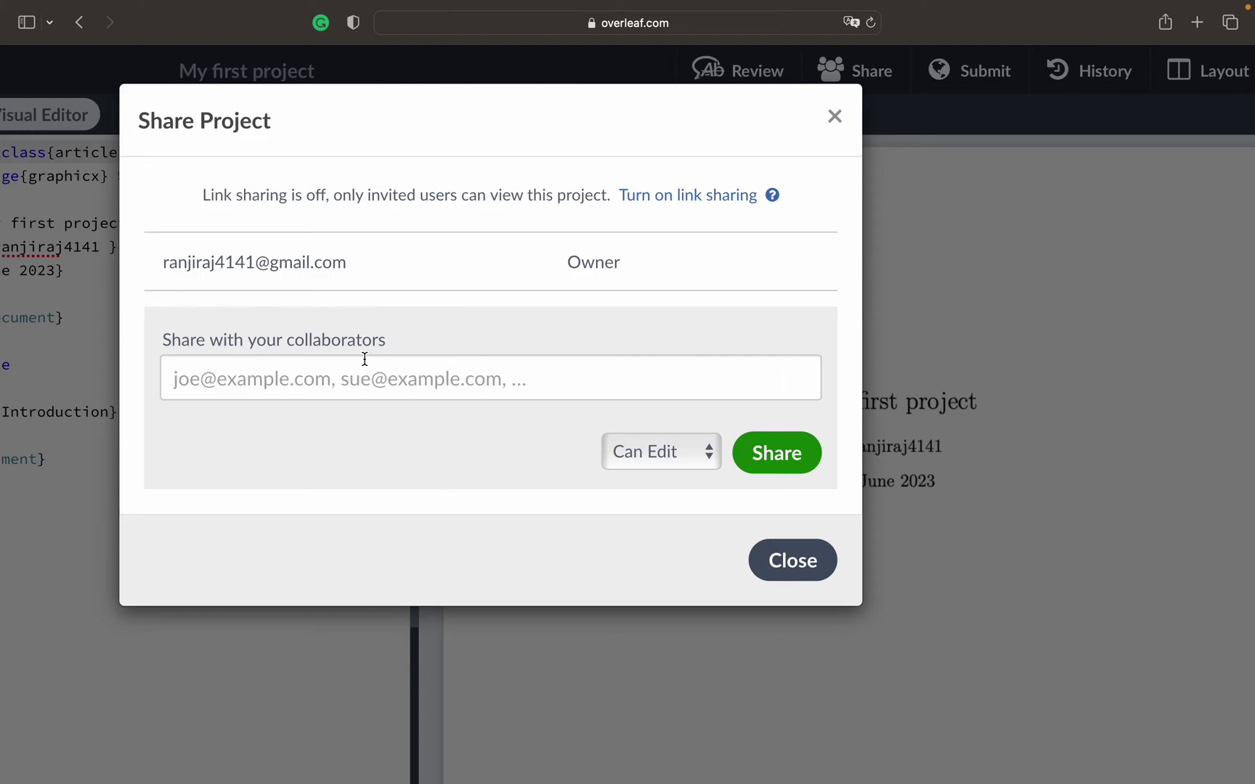
{"action": "left_click", "coordinate": [302, 386]}
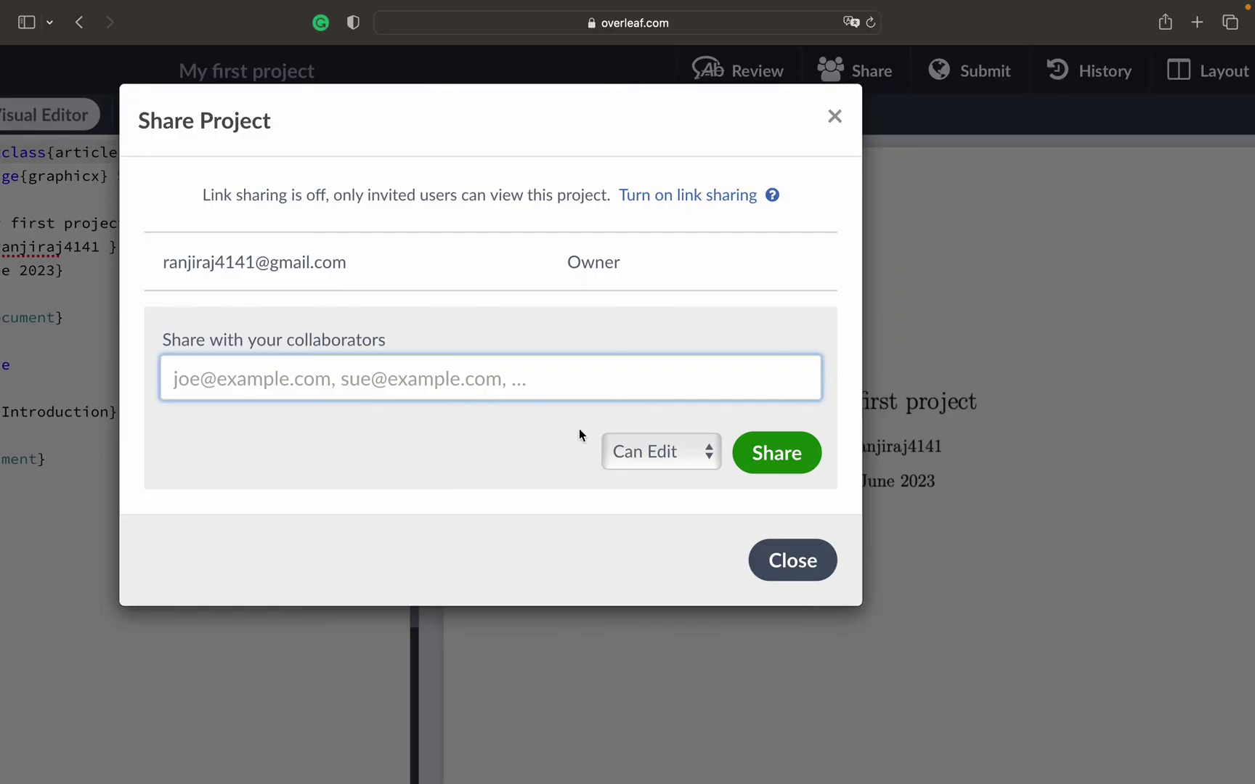
{"action": "left_click", "coordinate": [674, 462]}
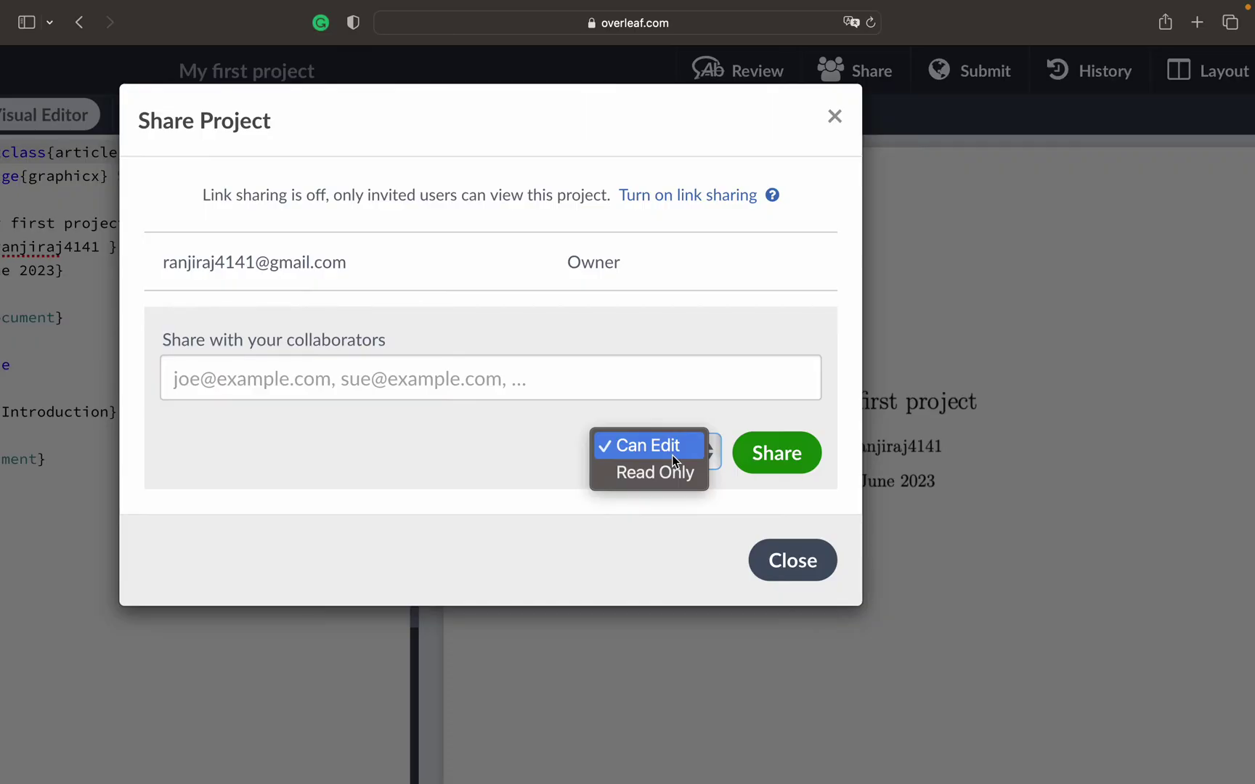
{"action": "left_click", "coordinate": [735, 491]}
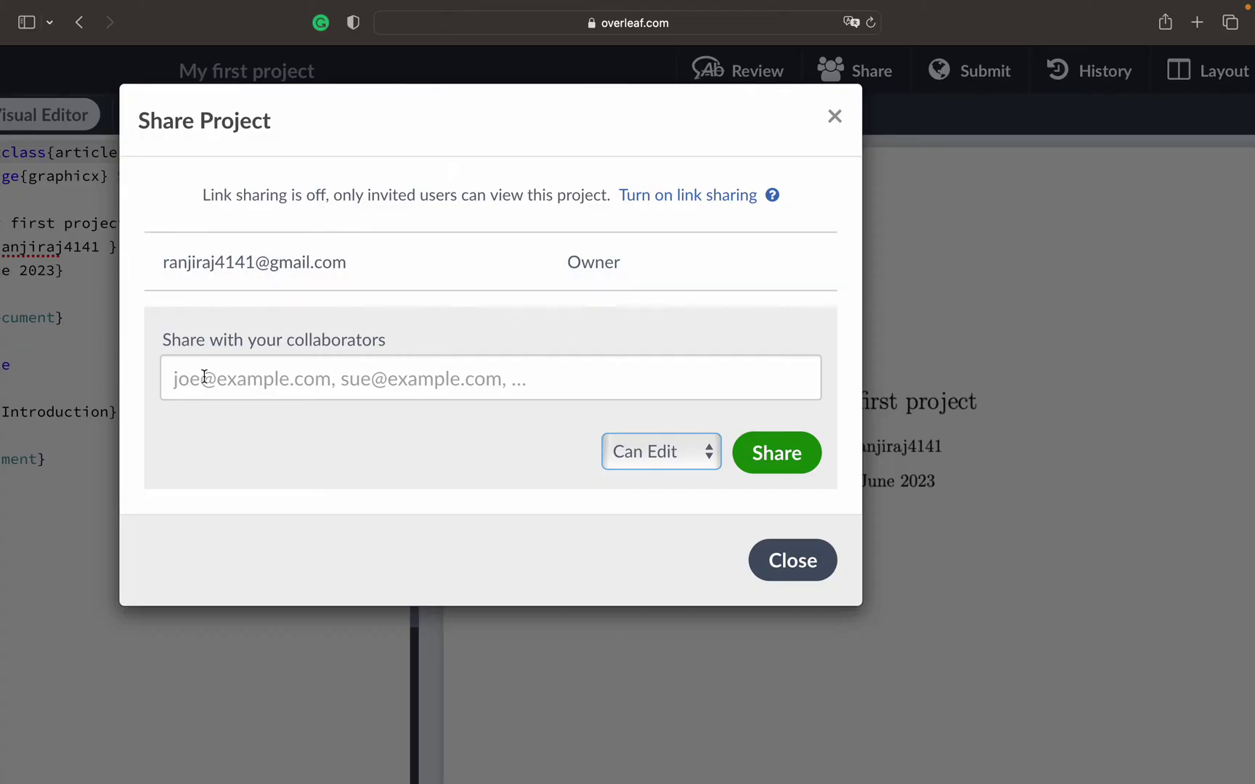
{"action": "left_click", "coordinate": [784, 573]}
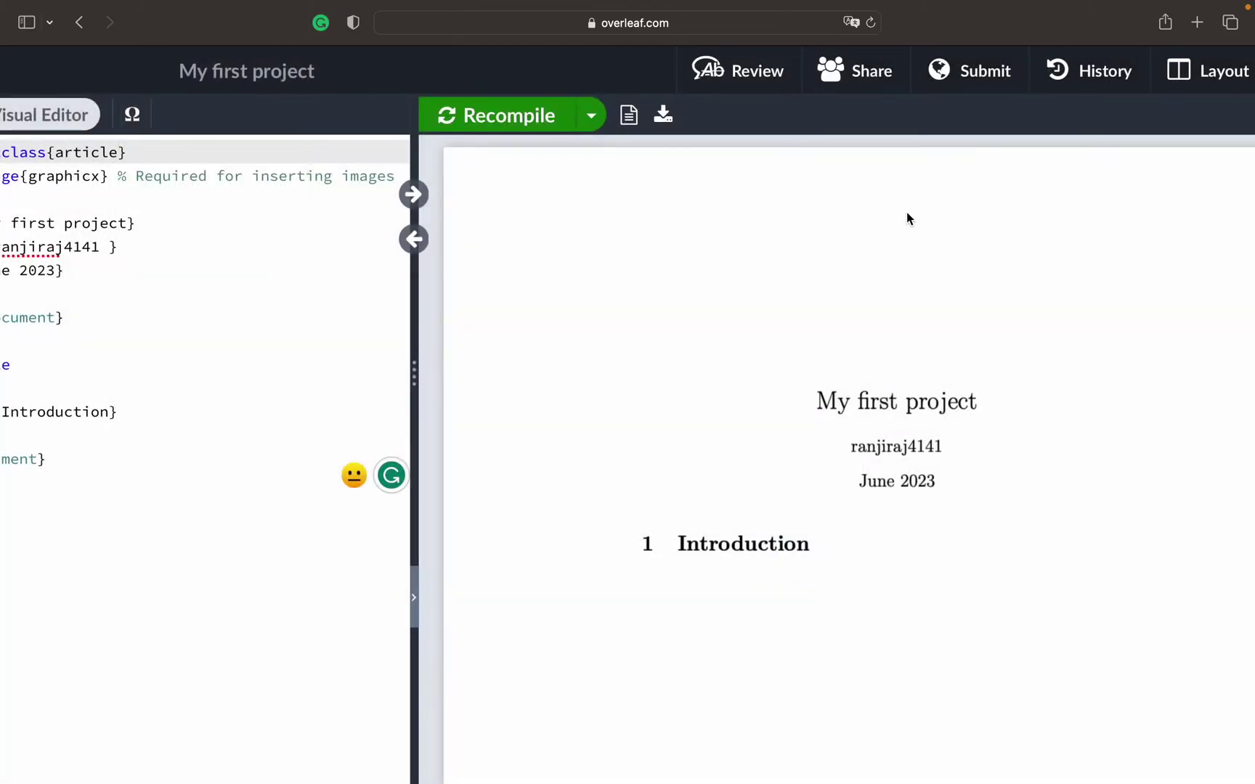
{"action": "left_click", "coordinate": [977, 73]}
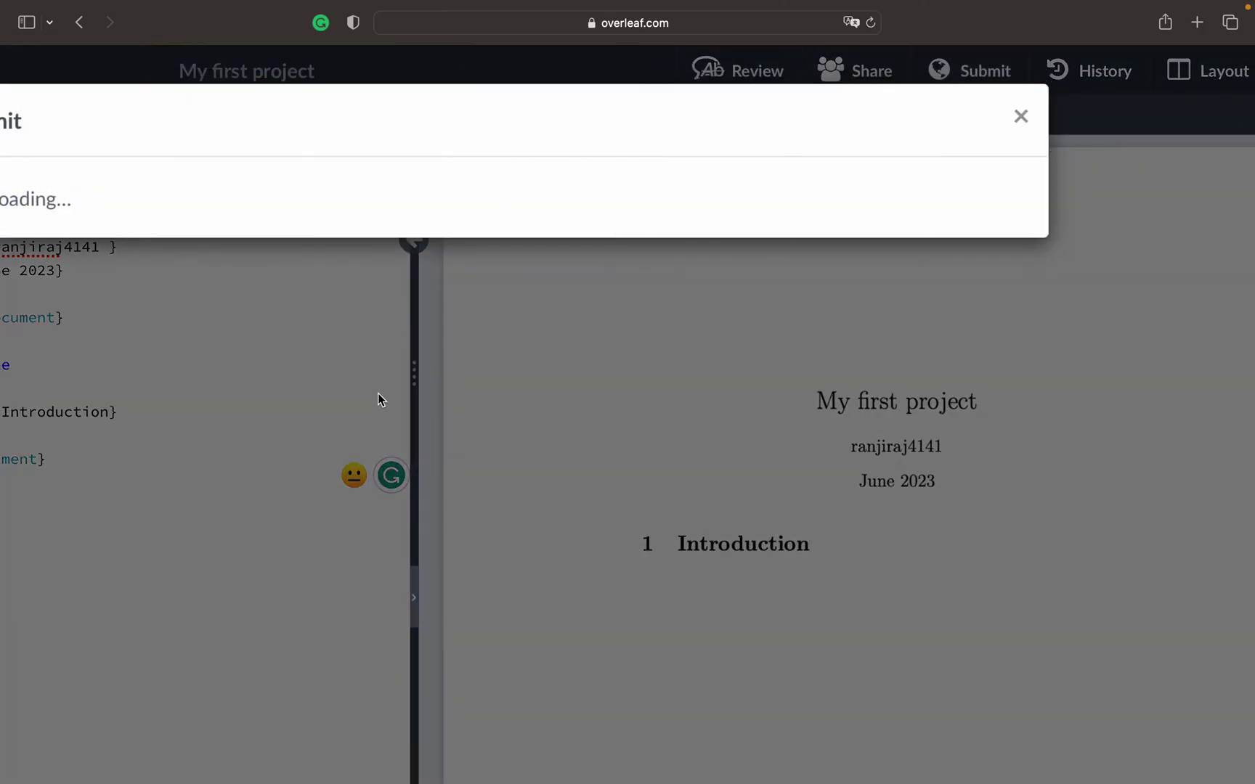
{"action": "scroll", "coordinate": [378, 394], "scroll_direction": "left", "scroll_amount": 5}
{"action": "scroll", "coordinate": [378, 394], "scroll_direction": "right", "scroll_amount": 4}
{"action": "scroll", "coordinate": [666, 391], "scroll_direction": "down", "scroll_amount": 1}
{"action": "scroll", "coordinate": [668, 392], "scroll_direction": "down", "scroll_amount": 1}
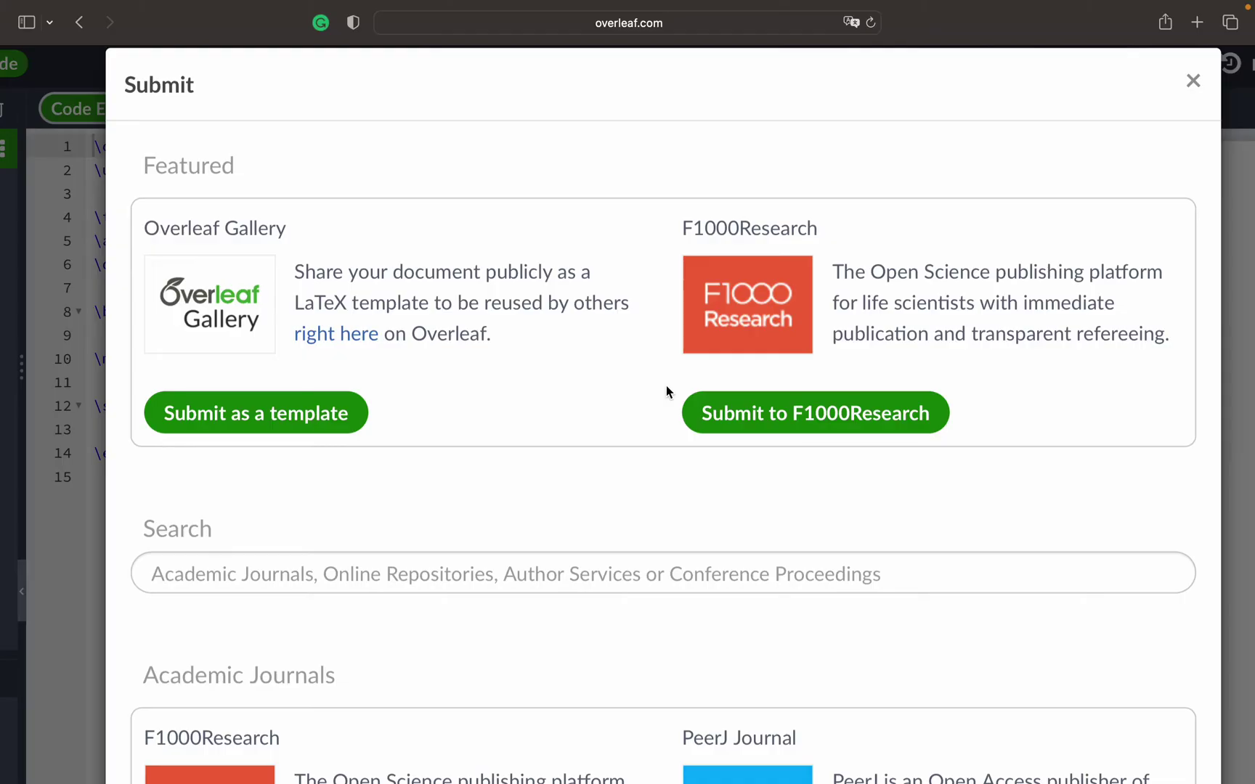
{"action": "scroll", "coordinate": [655, 421], "scroll_direction": "down", "scroll_amount": 3}
{"action": "scroll", "coordinate": [599, 435], "scroll_direction": "up", "scroll_amount": 5}
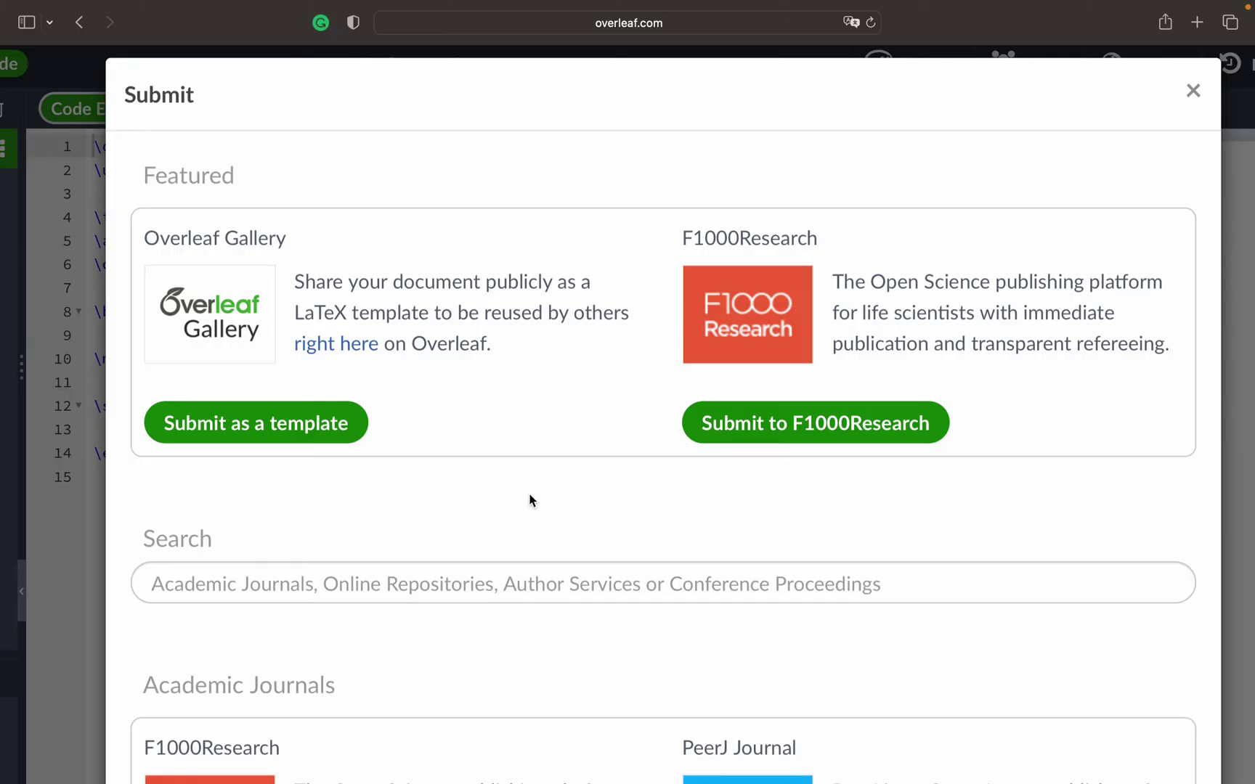
{"action": "scroll", "coordinate": [519, 485], "scroll_direction": "down", "scroll_amount": 2}
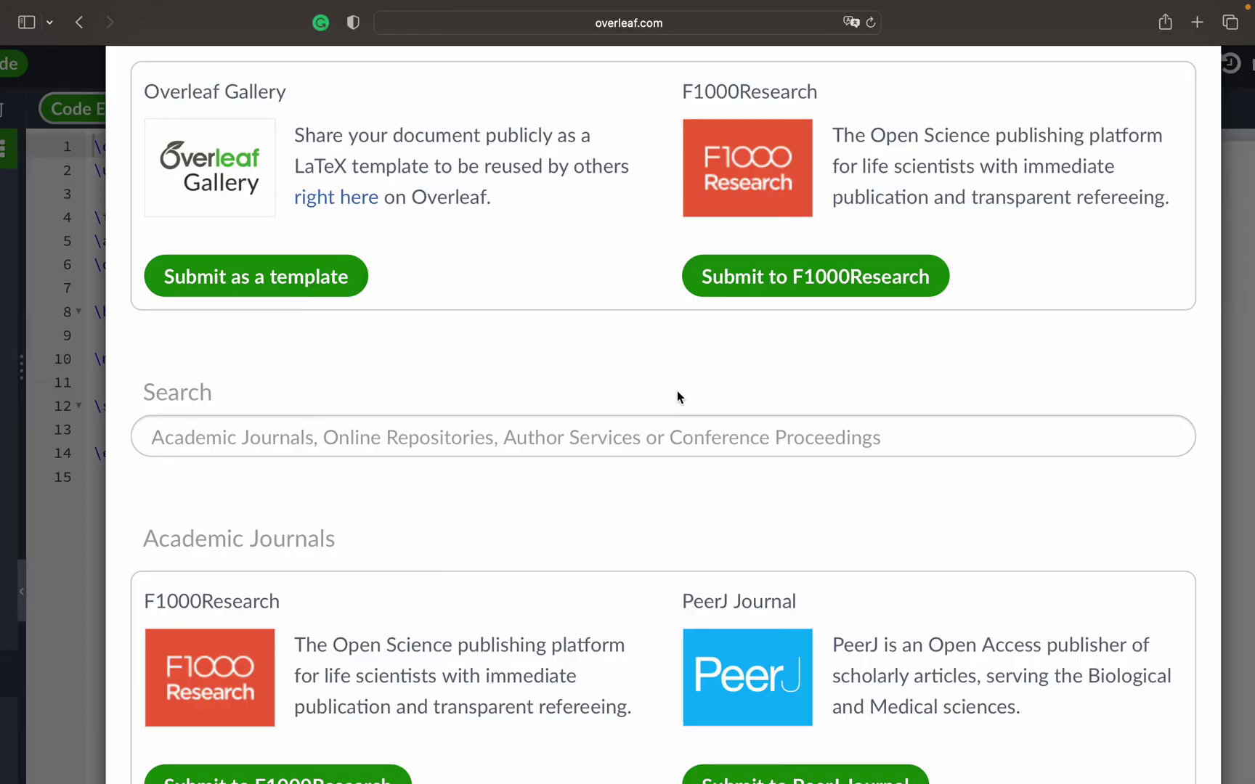
{"action": "scroll", "coordinate": [677, 392], "scroll_direction": "down", "scroll_amount": 5}
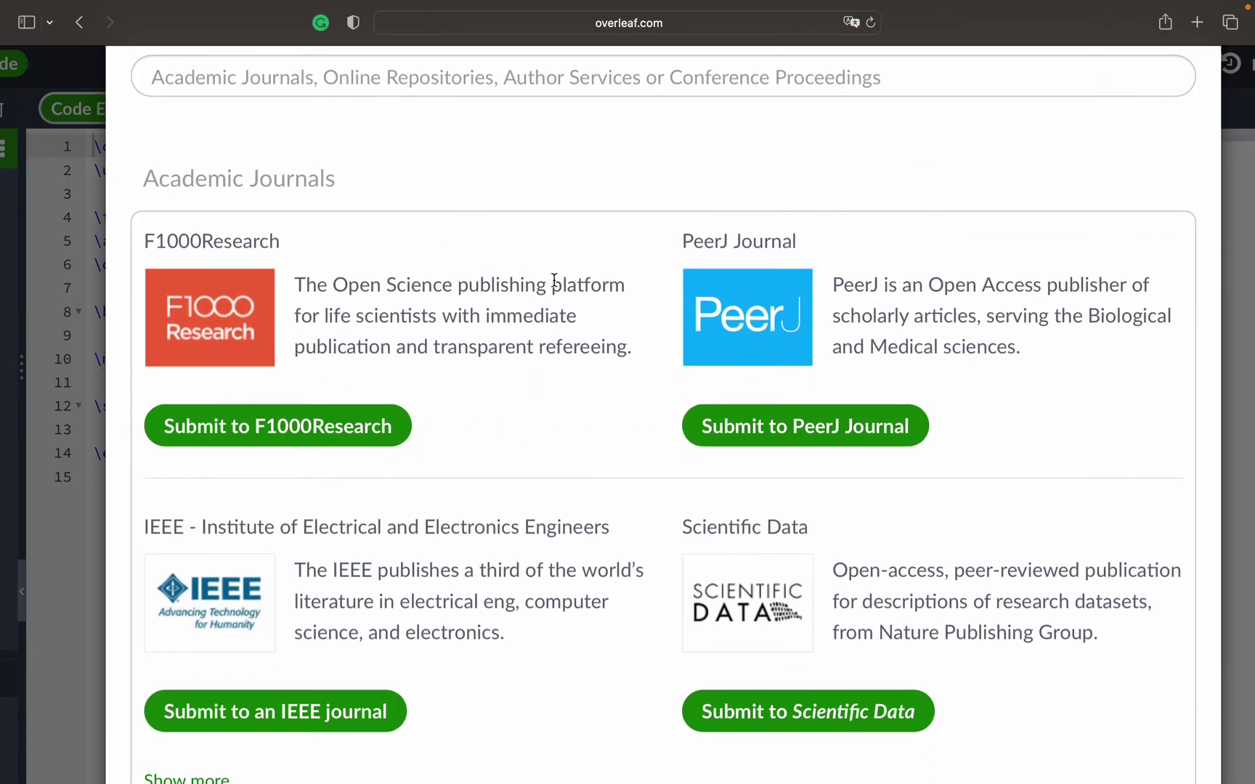
{"action": "scroll", "coordinate": [702, 378], "scroll_direction": "down", "scroll_amount": 1}
{"action": "scroll", "coordinate": [522, 497], "scroll_direction": "down", "scroll_amount": 2}
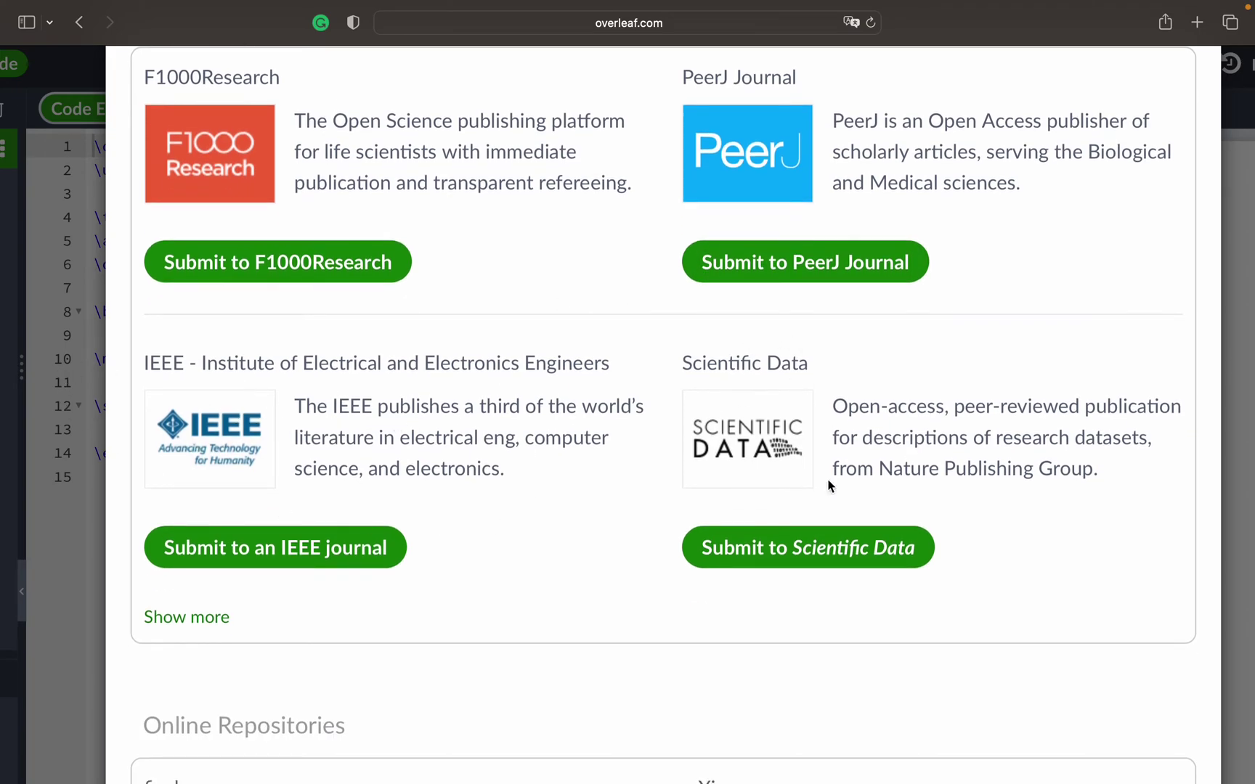
{"action": "scroll", "coordinate": [849, 490], "scroll_direction": "down", "scroll_amount": 13}
{"action": "scroll", "coordinate": [856, 479], "scroll_direction": "up", "scroll_amount": 2}
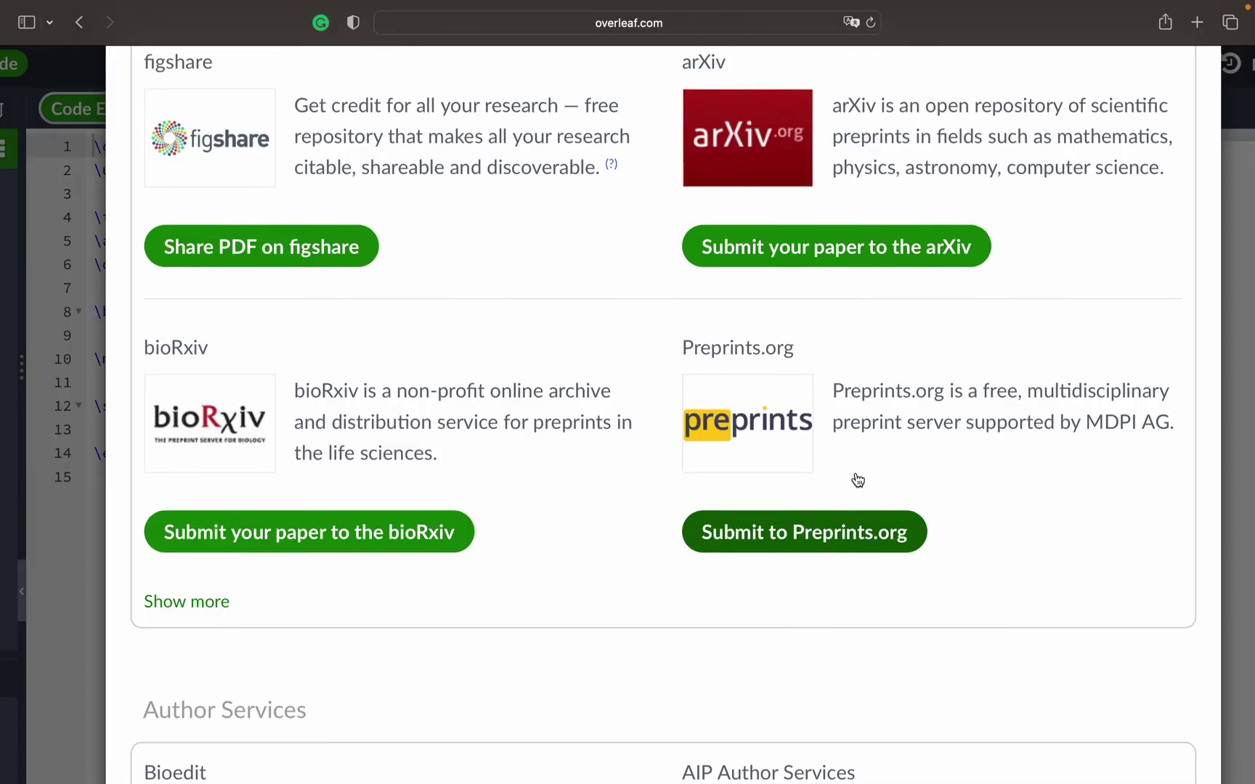
{"action": "scroll", "coordinate": [643, 392], "scroll_direction": "up", "scroll_amount": 1}
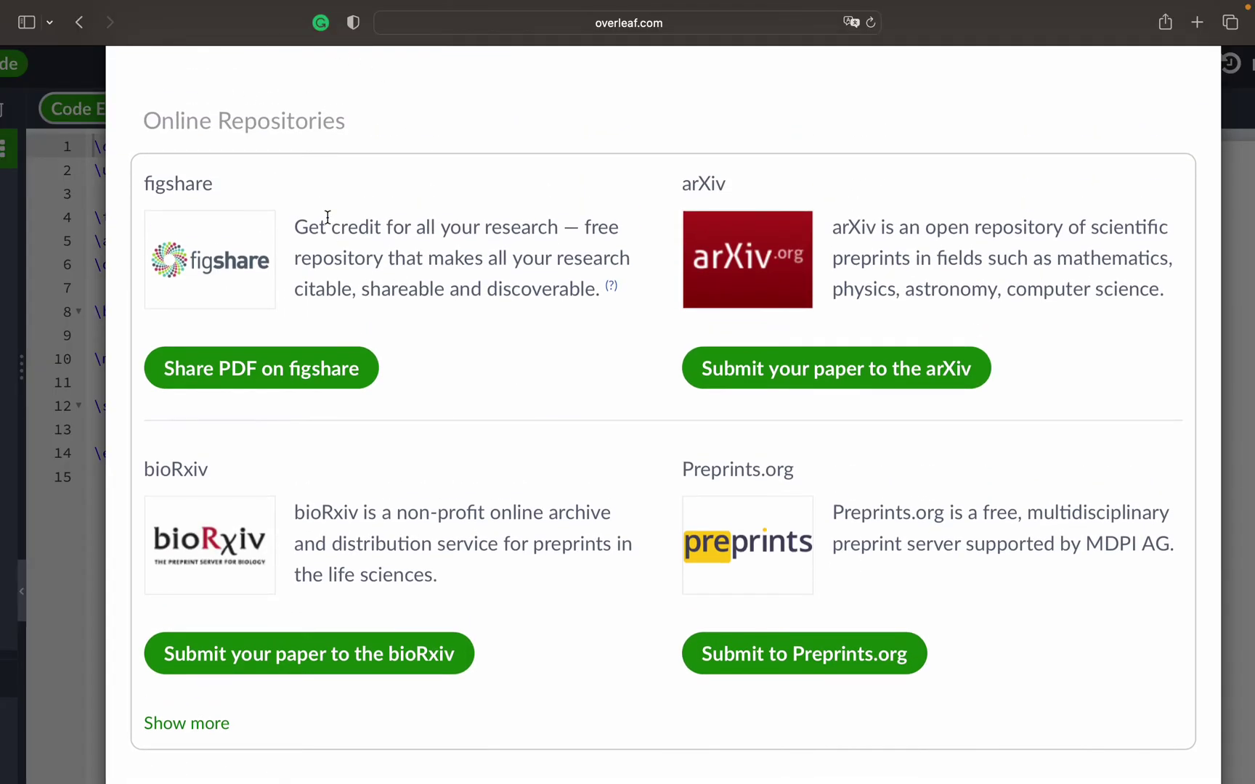
{"action": "scroll", "coordinate": [631, 301], "scroll_direction": "down", "scroll_amount": 6}
{"action": "scroll", "coordinate": [580, 411], "scroll_direction": "down", "scroll_amount": 11}
{"action": "scroll", "coordinate": [580, 402], "scroll_direction": "down", "scroll_amount": 5}
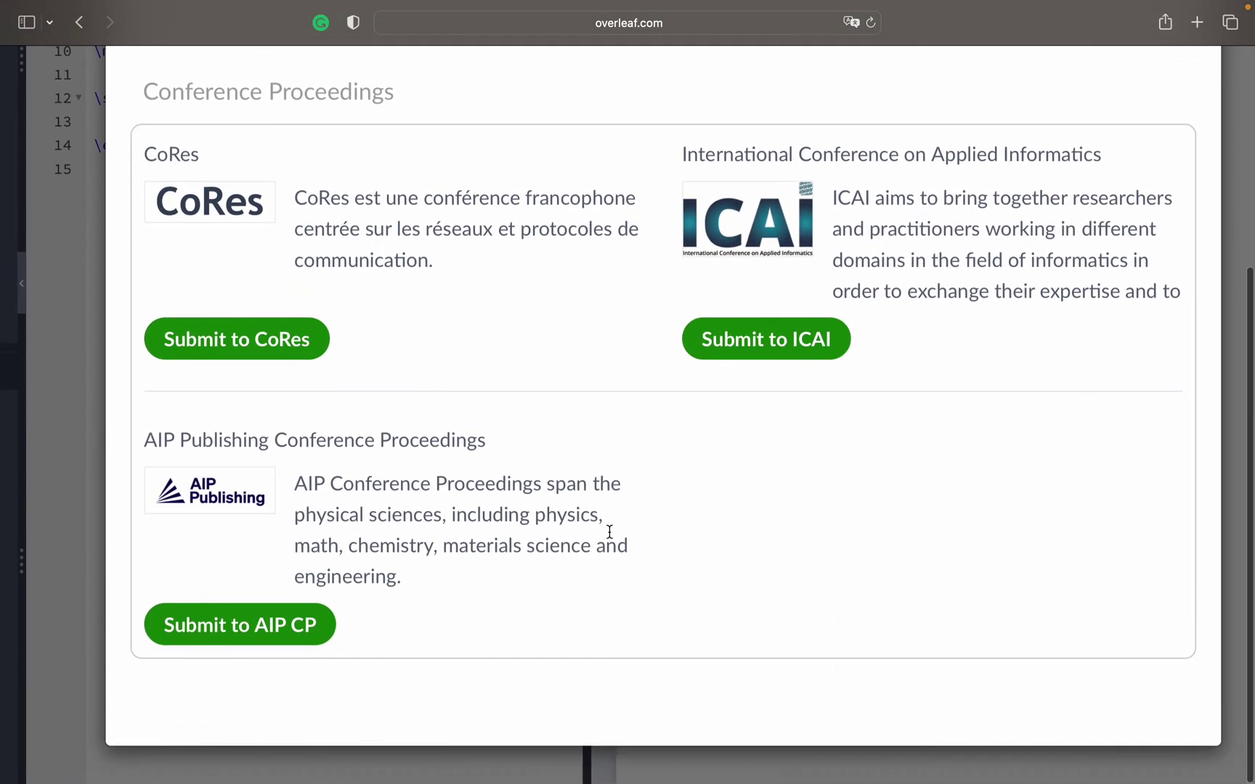
{"action": "scroll", "coordinate": [611, 533], "scroll_direction": "up", "scroll_amount": 20}
{"action": "scroll", "coordinate": [937, 258], "scroll_direction": "up", "scroll_amount": 6}
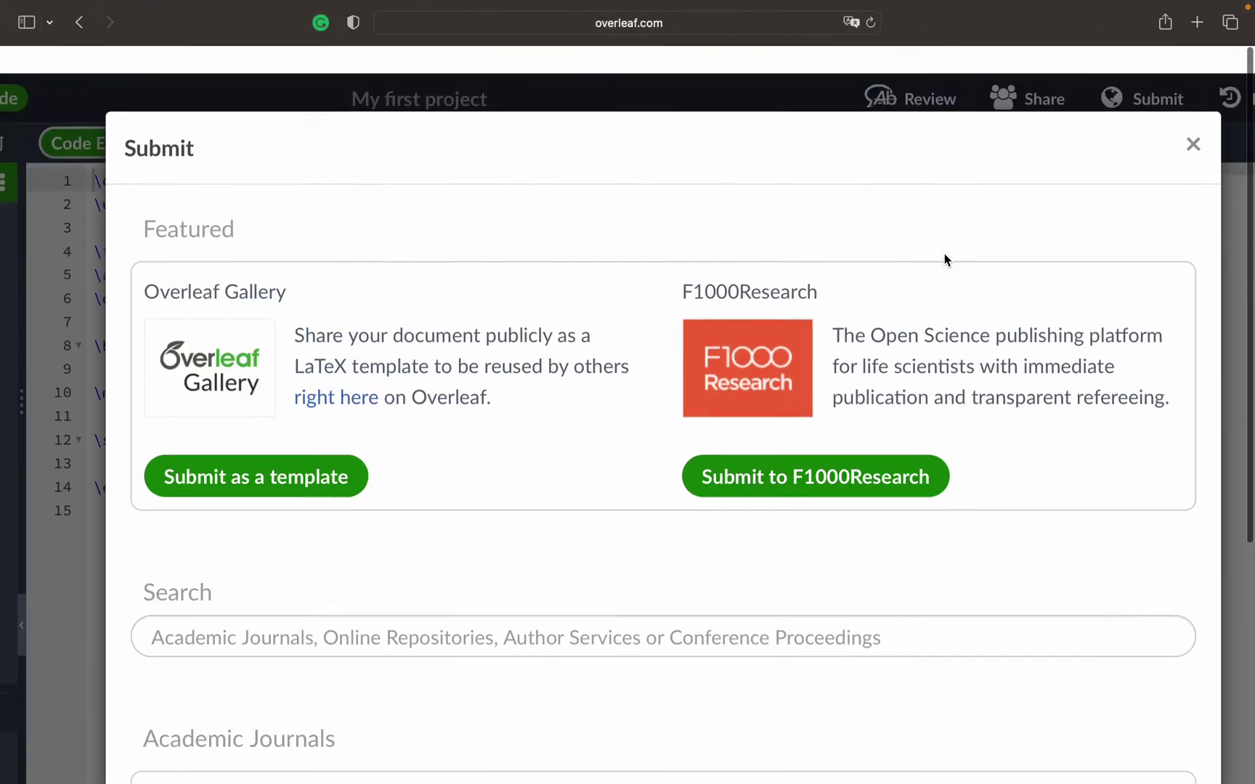
Step: Close the Submit dialog and open the project History
{"action": "left_click", "coordinate": [1196, 123]}
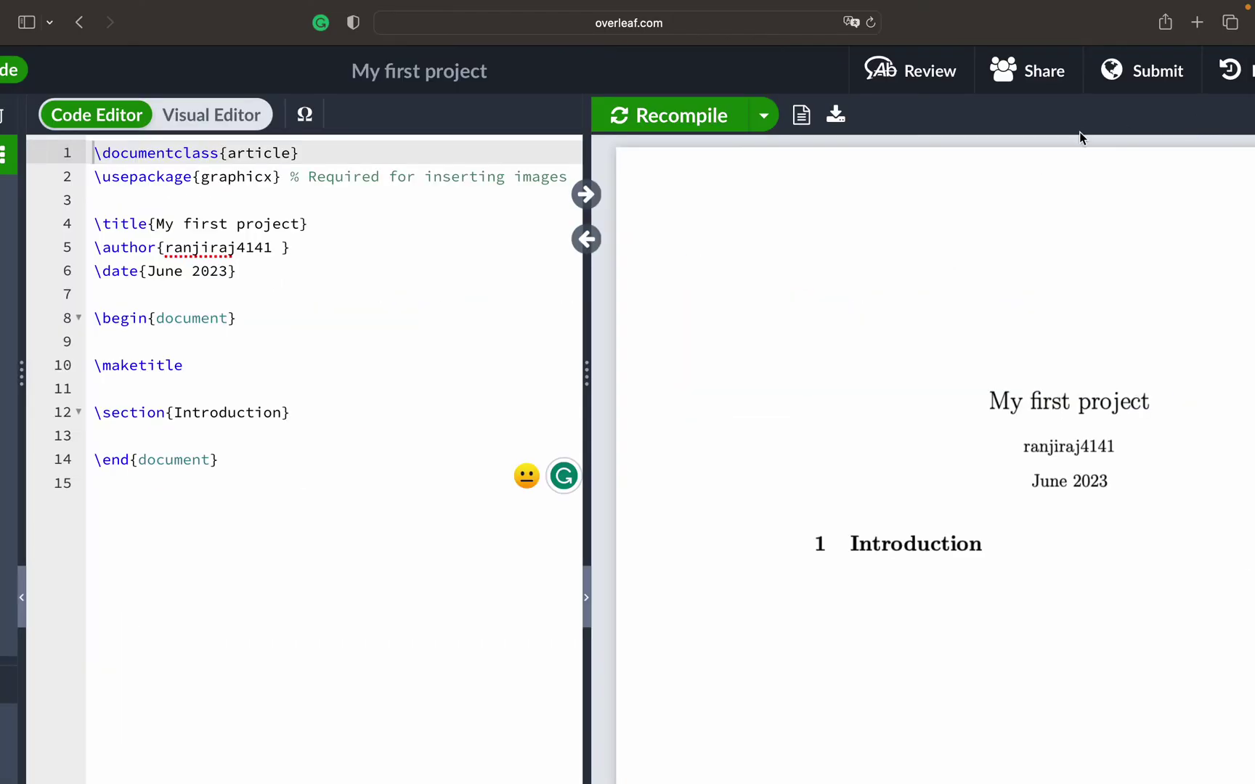
{"action": "scroll", "coordinate": [1085, 134], "scroll_direction": "right", "scroll_amount": 8}
{"action": "left_click", "coordinate": [972, 72]}
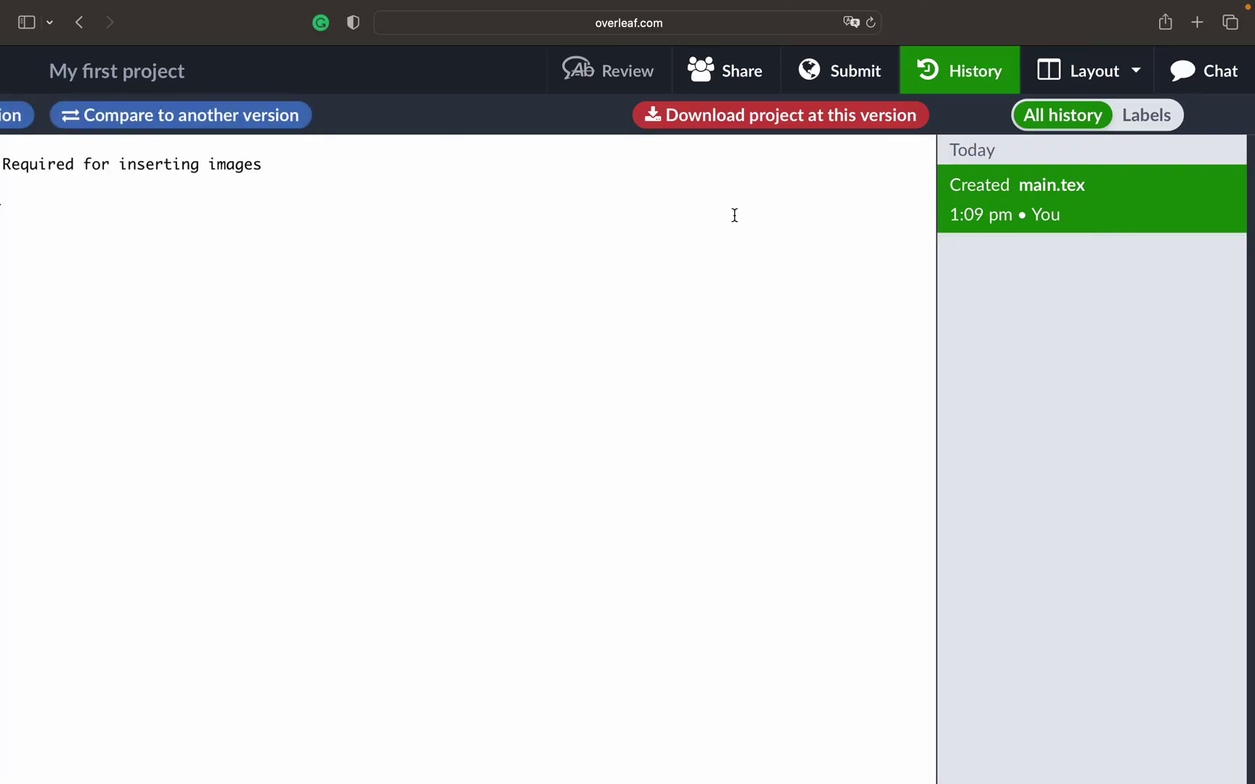
Step: Scroll through the history view showing main.tex created today at 1:09 pm
{"action": "scroll", "coordinate": [720, 285], "scroll_direction": "left", "scroll_amount": 6}
{"action": "scroll", "coordinate": [721, 289], "scroll_direction": "left", "scroll_amount": 3}
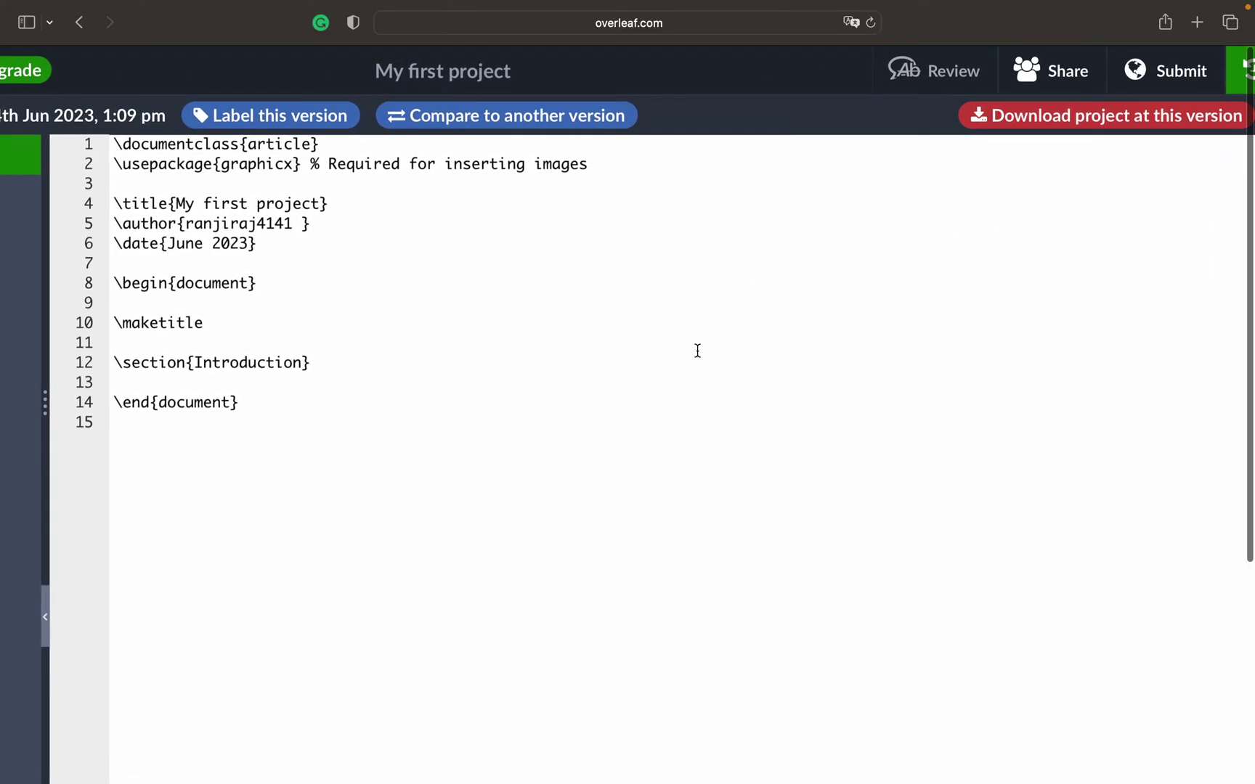
{"action": "scroll", "coordinate": [697, 350], "scroll_direction": "left", "scroll_amount": 5}
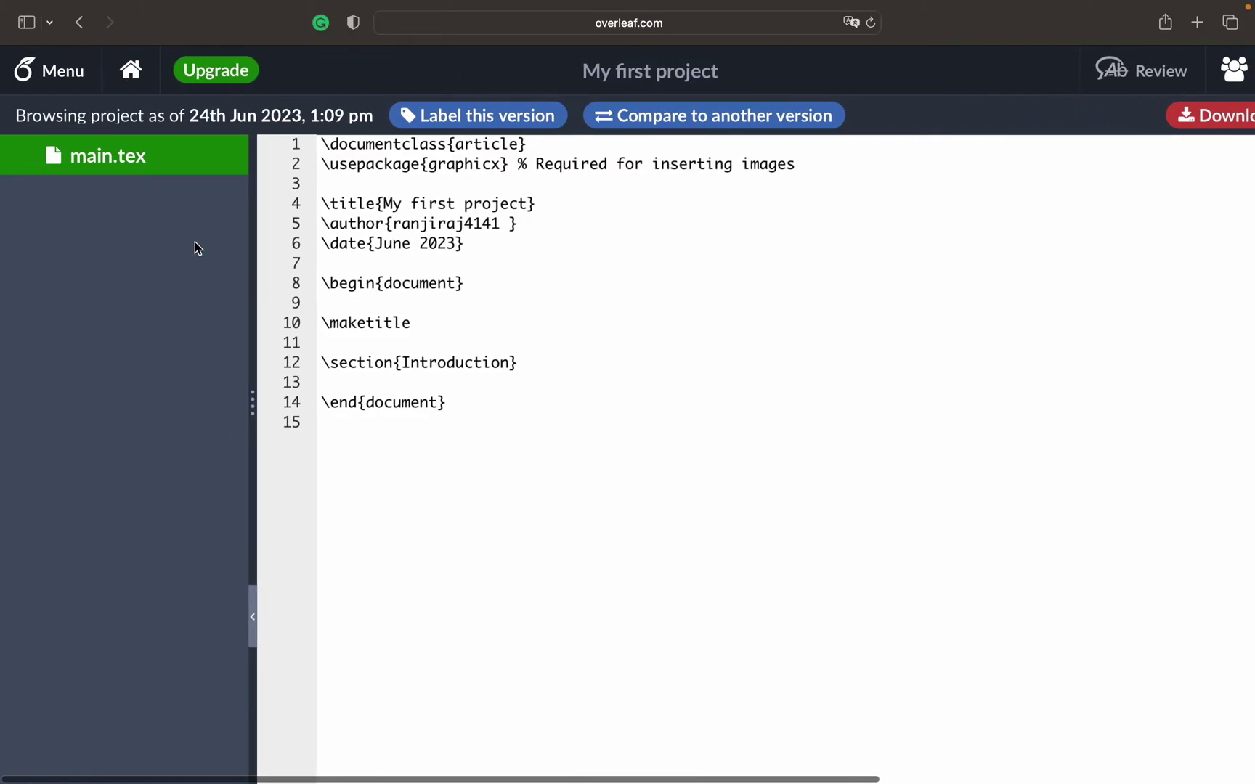
{"action": "scroll", "coordinate": [785, 327], "scroll_direction": "right", "scroll_amount": 12}
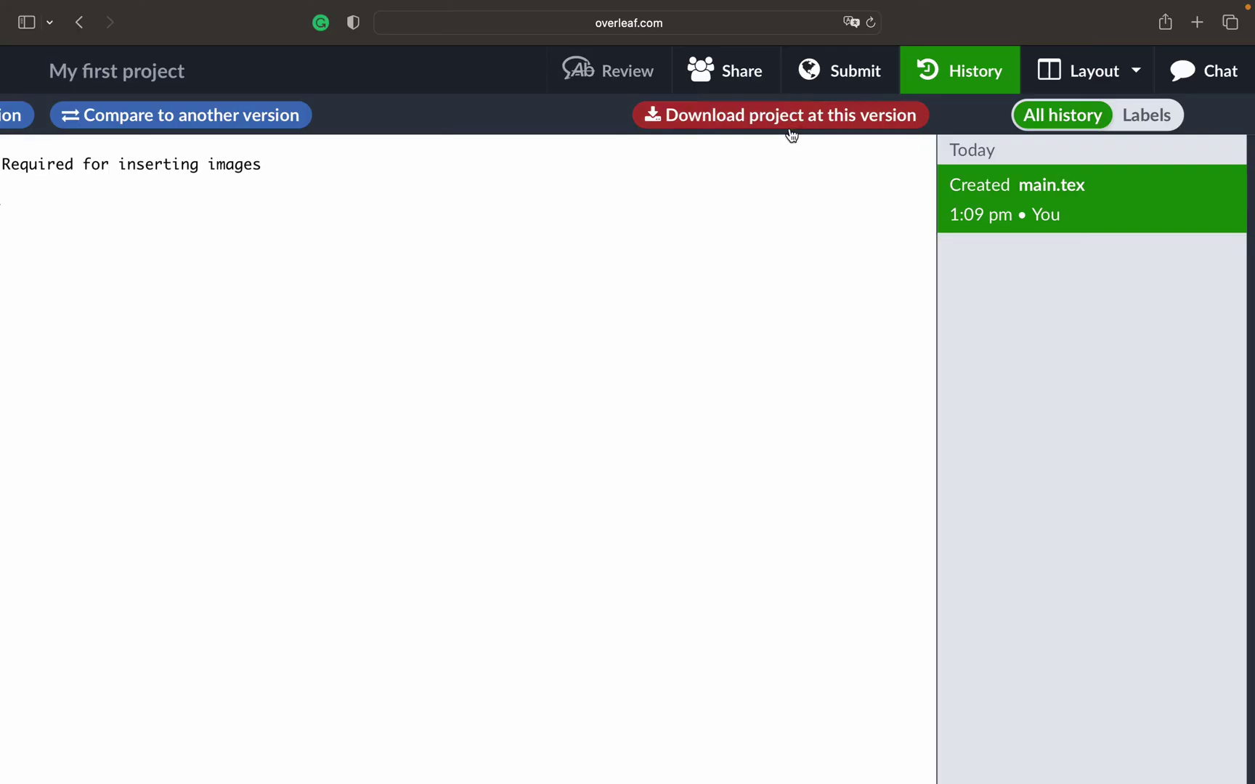
{"action": "scroll", "coordinate": [756, 246], "scroll_direction": "left", "scroll_amount": 10}
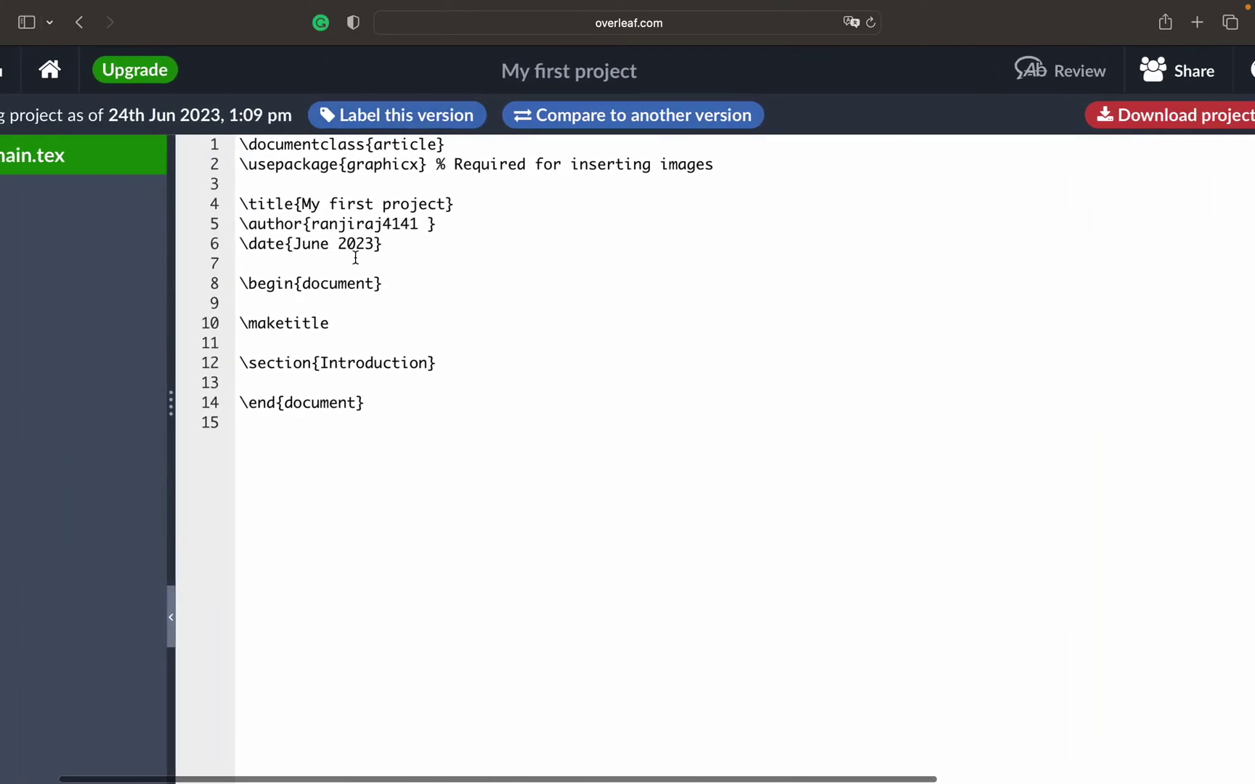
{"action": "scroll", "coordinate": [349, 244], "scroll_direction": "left", "scroll_amount": 3}
{"action": "scroll", "coordinate": [534, 235], "scroll_direction": "down", "scroll_amount": 1}
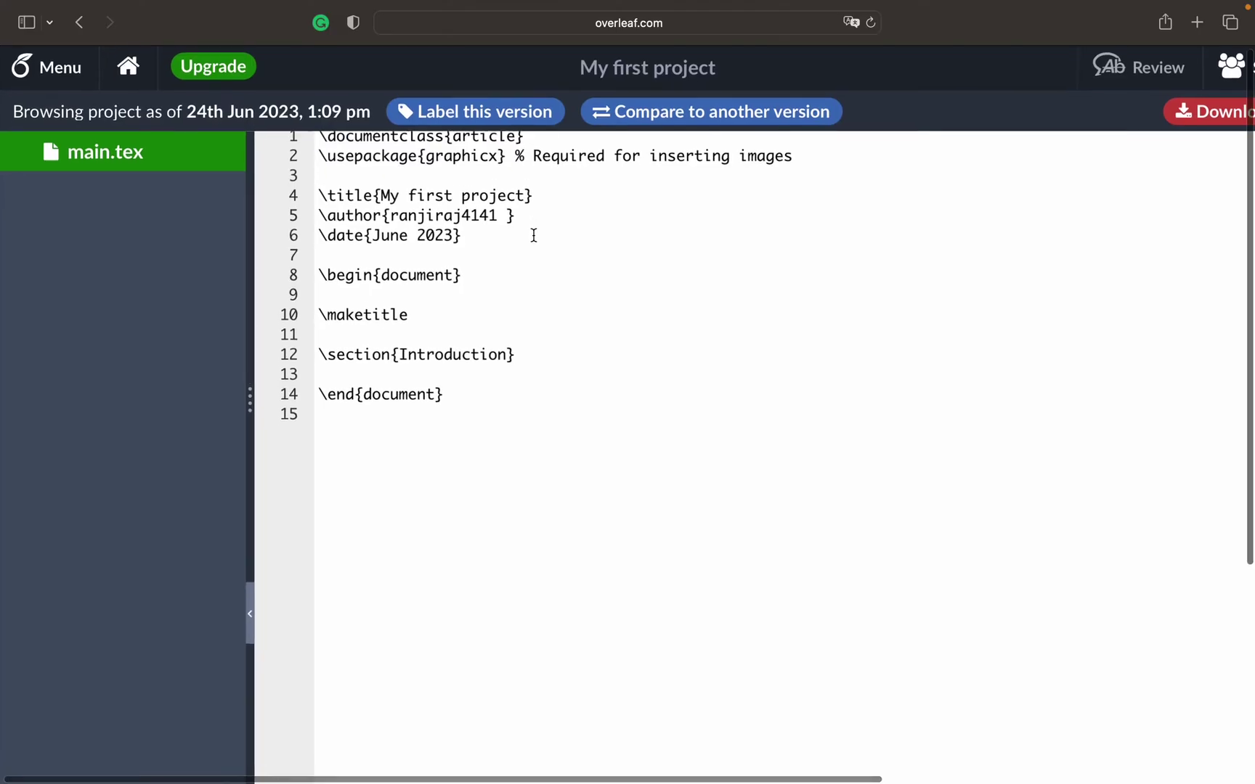
{"action": "scroll", "coordinate": [565, 216], "scroll_direction": "up", "scroll_amount": 1}
{"action": "scroll", "coordinate": [566, 215], "scroll_direction": "right", "scroll_amount": 4}
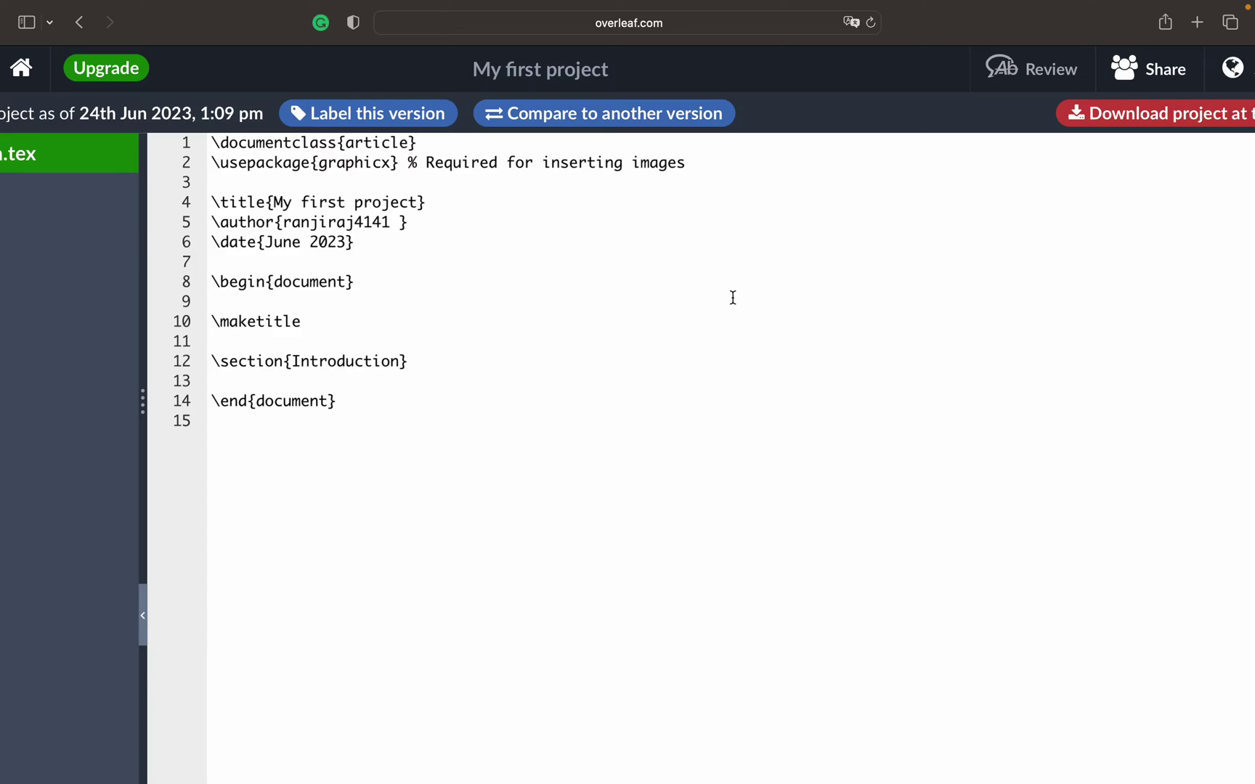
{"action": "scroll", "coordinate": [764, 281], "scroll_direction": "right", "scroll_amount": 5}
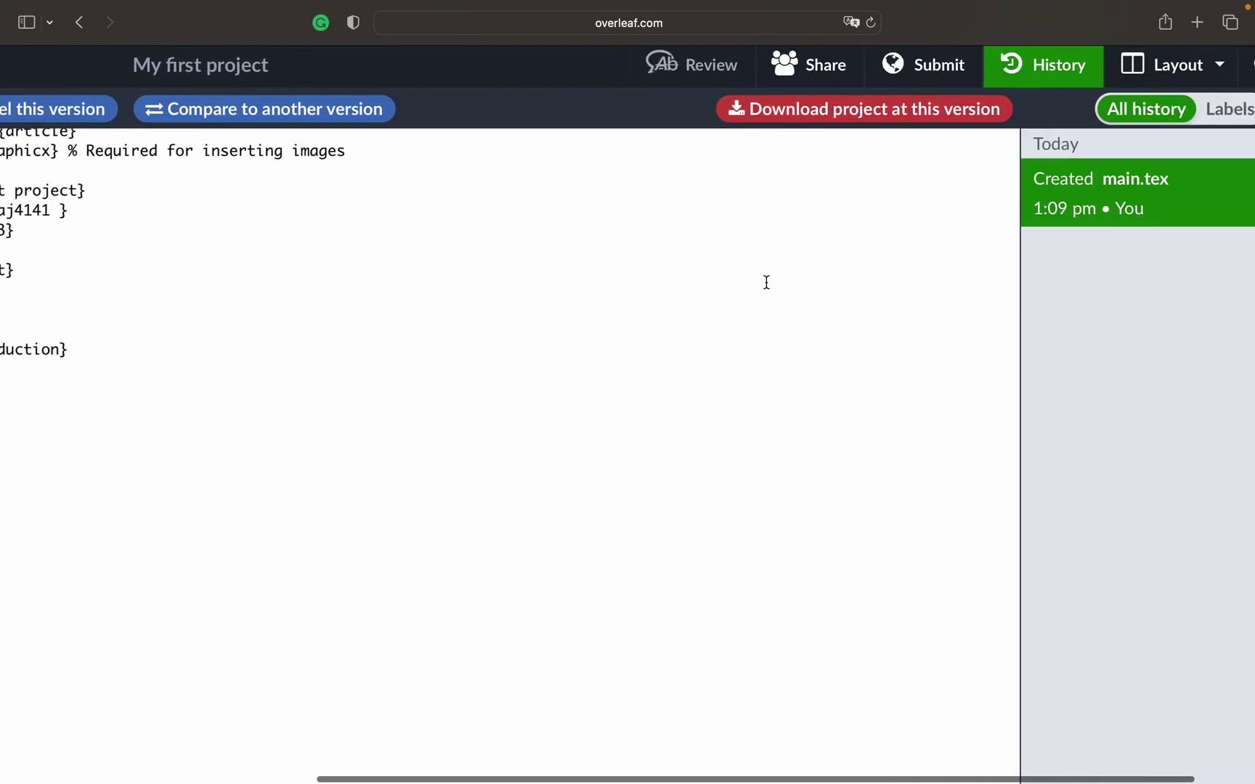
Step: Choose the Editor & PDF layout and look over both panes
{"action": "left_click", "coordinate": [1123, 65]}
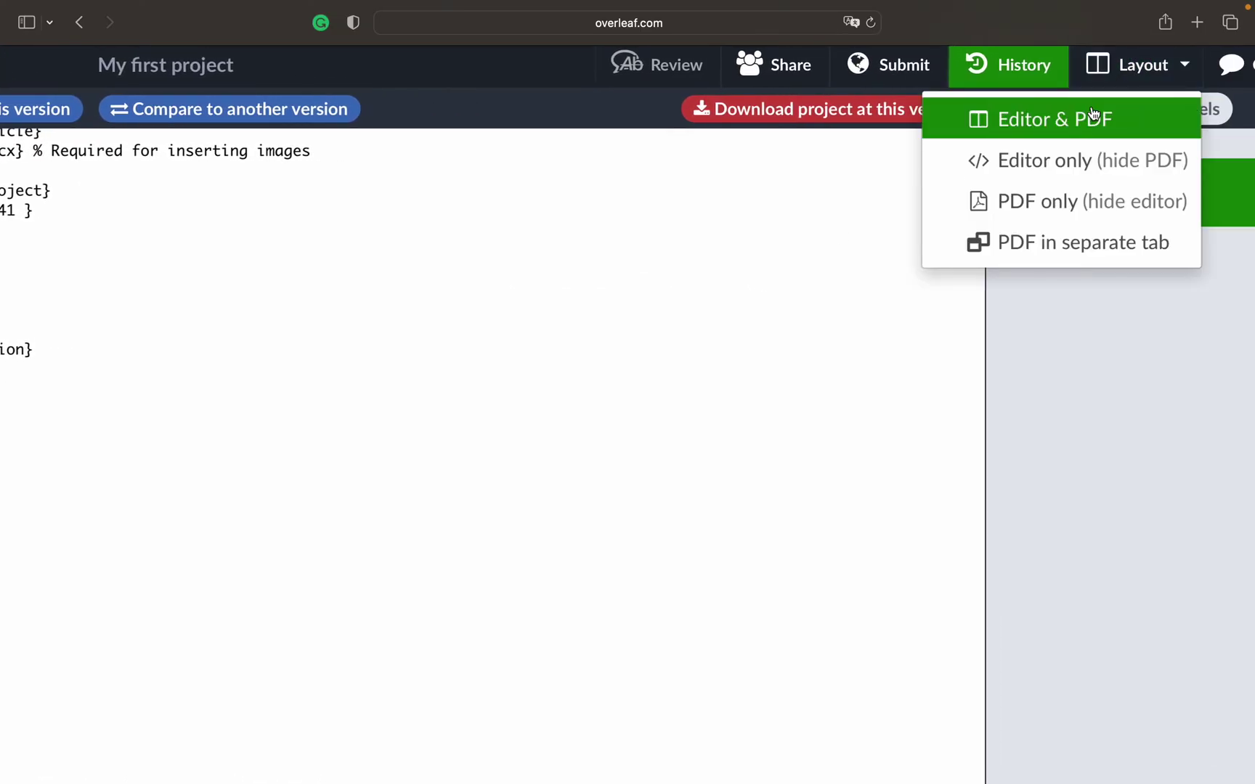
{"action": "left_click", "coordinate": [1031, 120]}
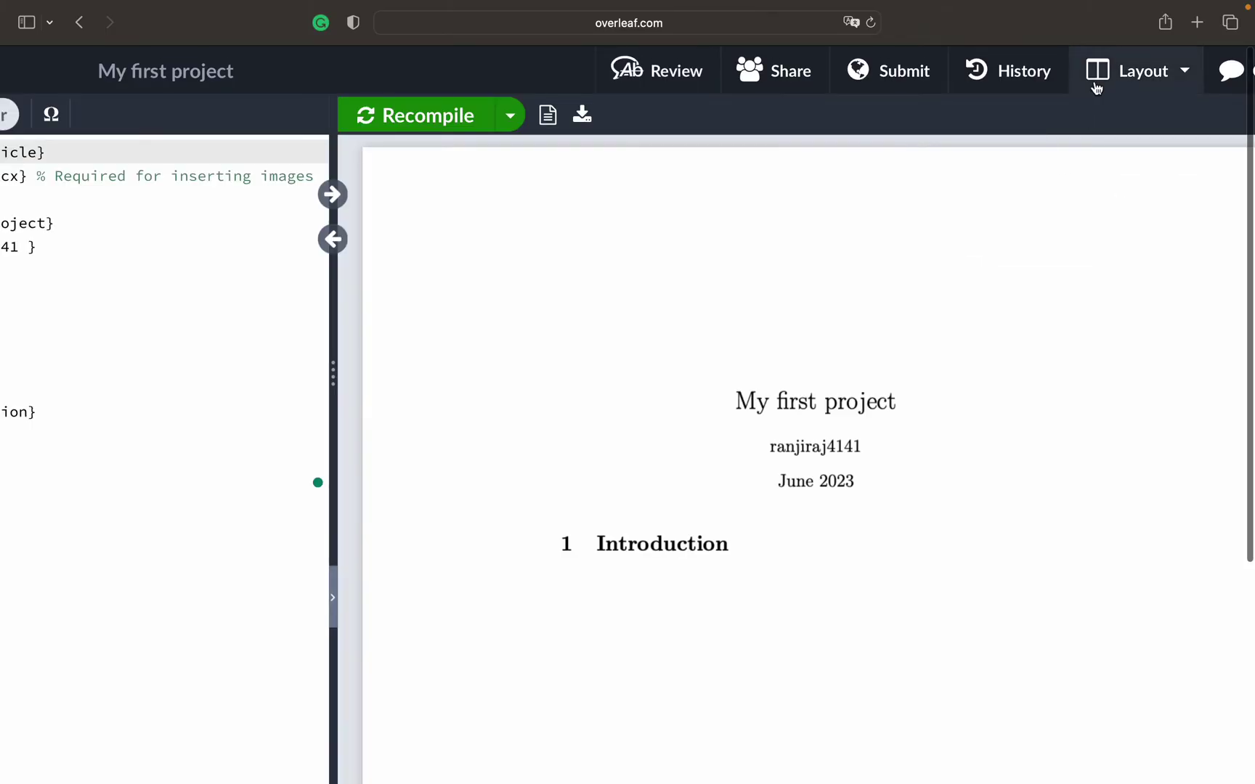
{"action": "scroll", "coordinate": [939, 205], "scroll_direction": "down", "scroll_amount": 5}
{"action": "scroll", "coordinate": [899, 280], "scroll_direction": "up", "scroll_amount": 5}
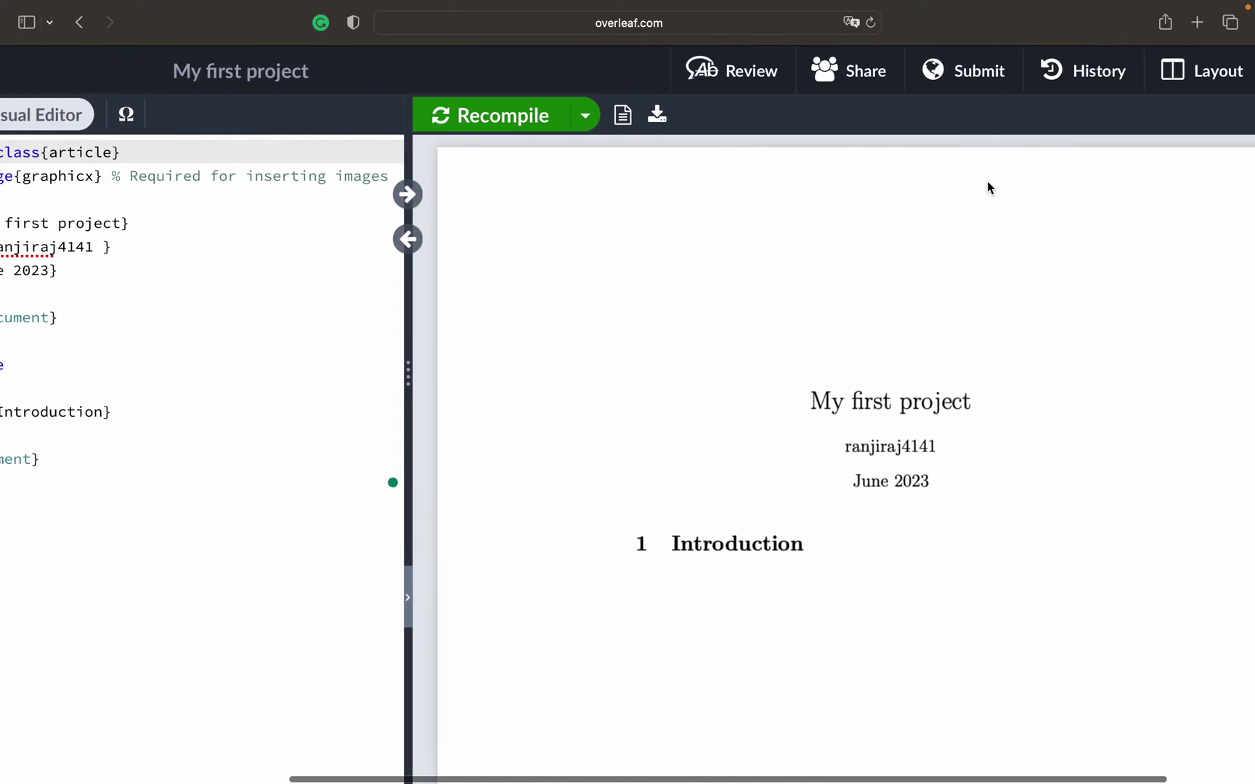
{"action": "scroll", "coordinate": [255, 378], "scroll_direction": "left", "scroll_amount": 5}
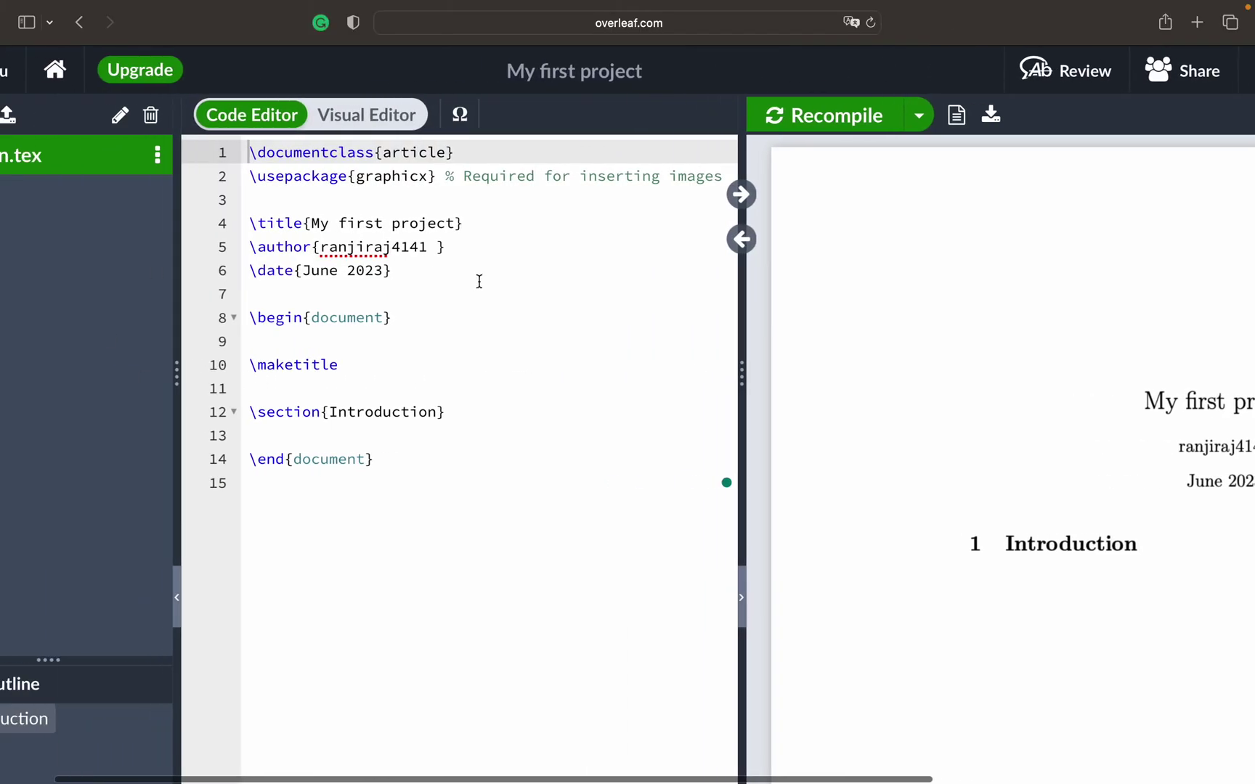
{"action": "scroll", "coordinate": [957, 346], "scroll_direction": "right", "scroll_amount": 4}
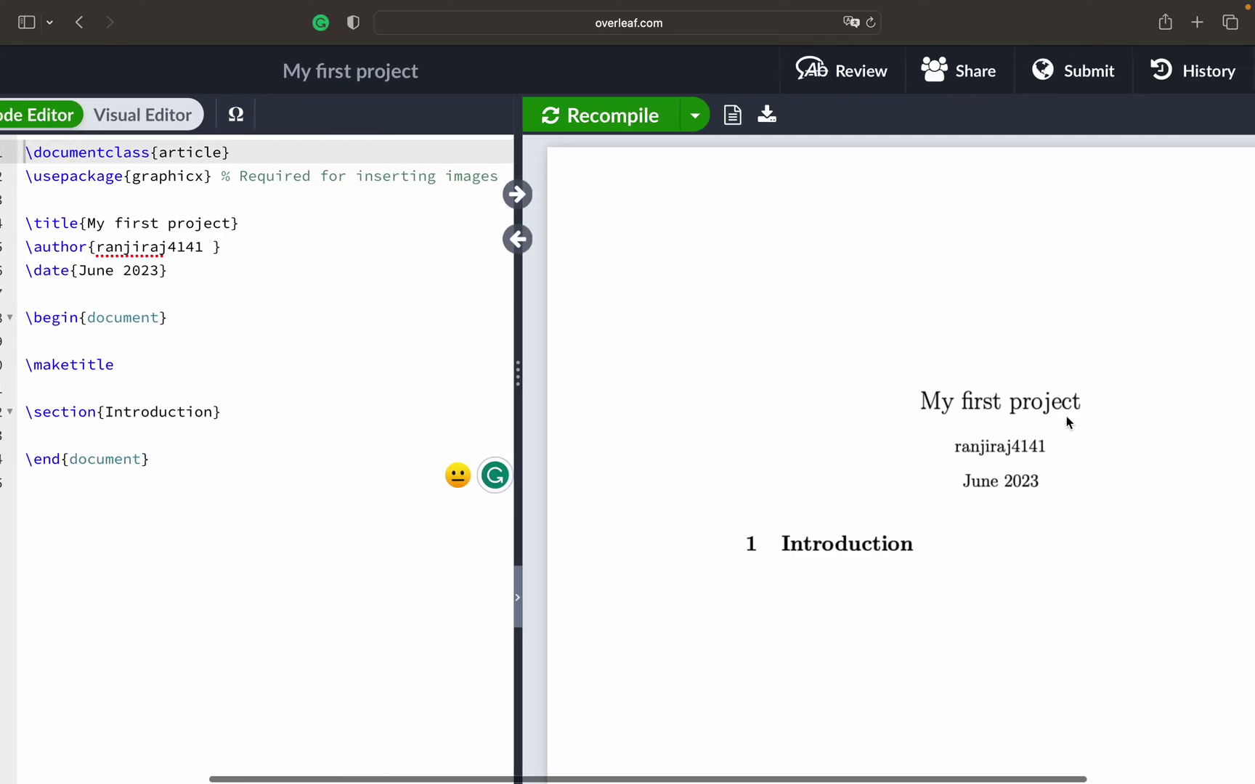
{"action": "scroll", "coordinate": [1195, 80], "scroll_direction": "right", "scroll_amount": 4}
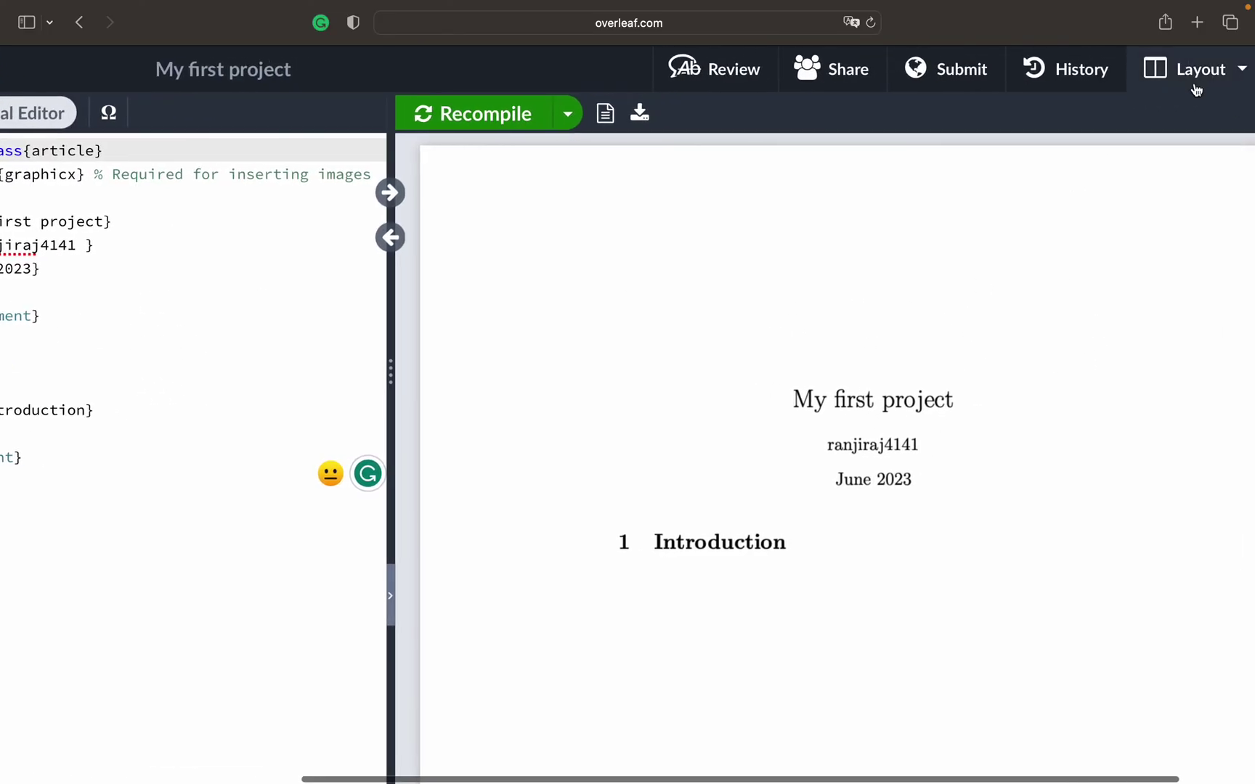
Step: Try the Editor only layout, switching to the PDF and back to the source
{"action": "left_click", "coordinate": [1196, 89]}
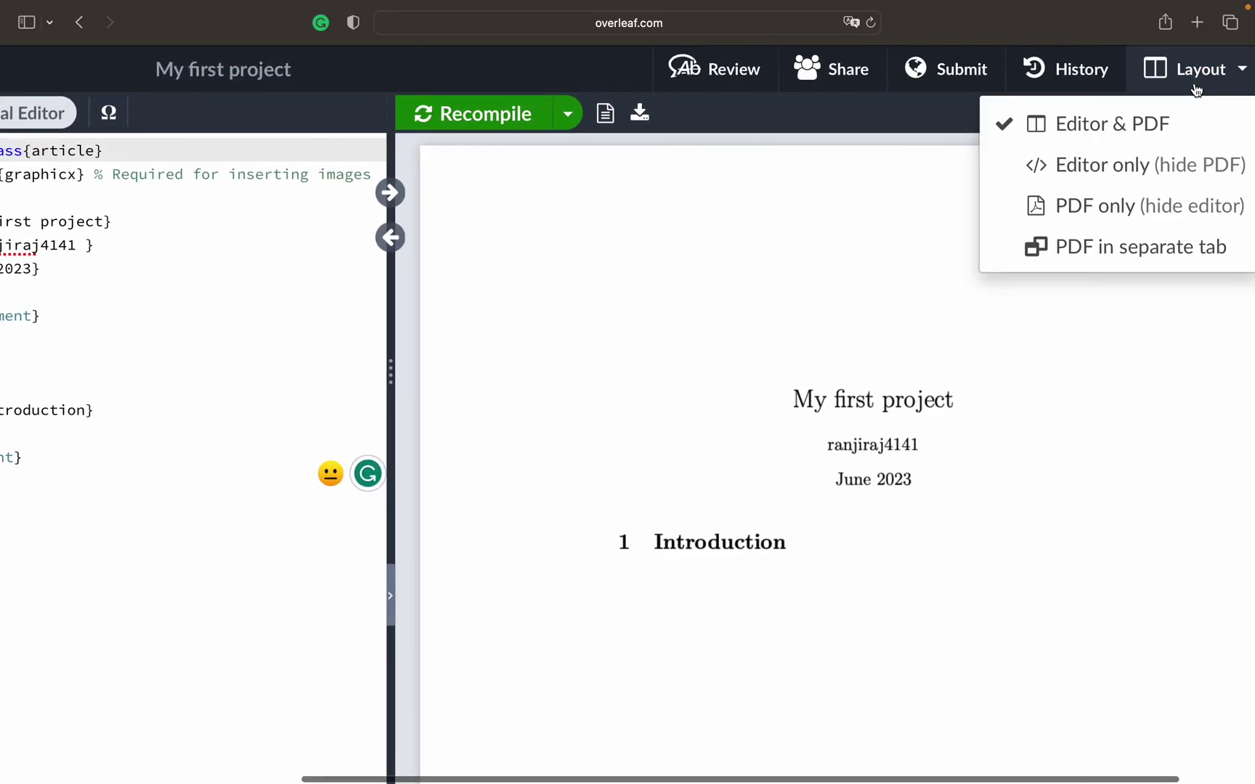
{"action": "left_click", "coordinate": [1099, 172]}
{"action": "scroll", "coordinate": [917, 320], "scroll_direction": "right", "scroll_amount": 3}
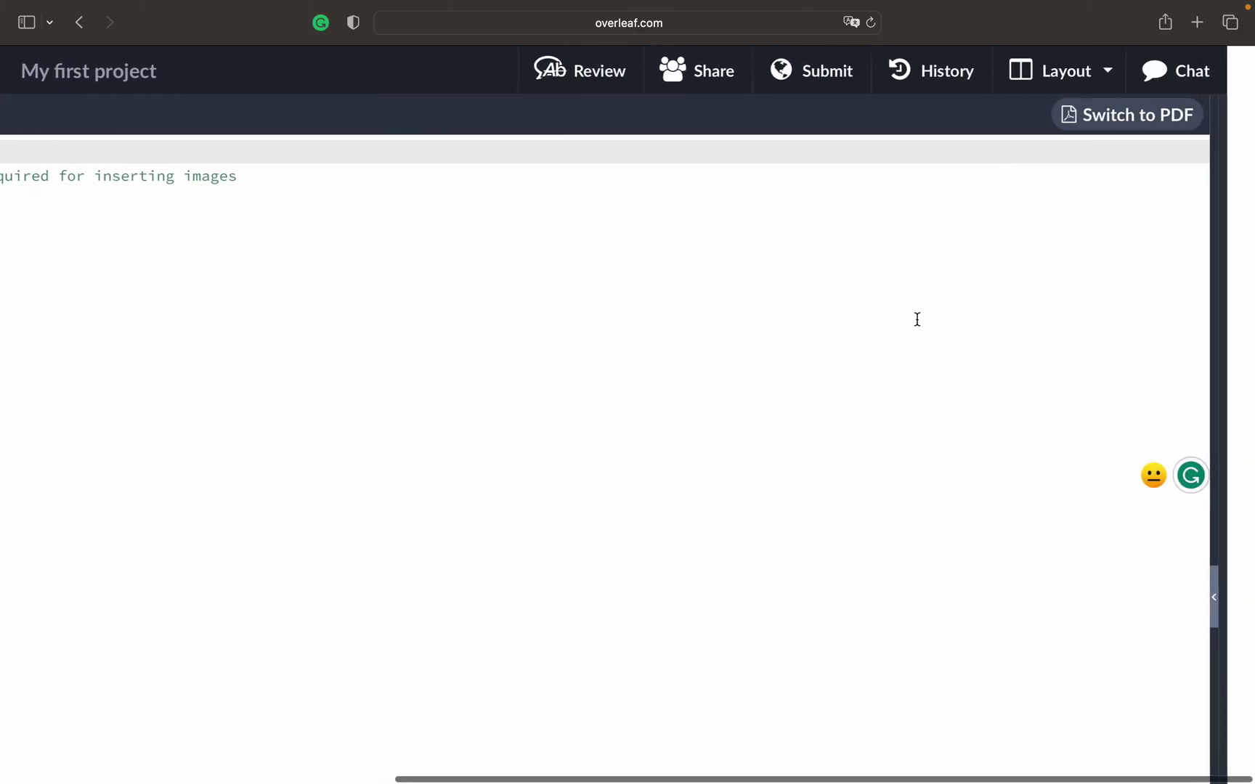
{"action": "scroll", "coordinate": [916, 316], "scroll_direction": "left", "scroll_amount": 3}
{"action": "scroll", "coordinate": [916, 319], "scroll_direction": "right", "scroll_amount": 3}
{"action": "scroll", "coordinate": [1115, 210], "scroll_direction": "down", "scroll_amount": 1}
{"action": "left_click", "coordinate": [1141, 118]}
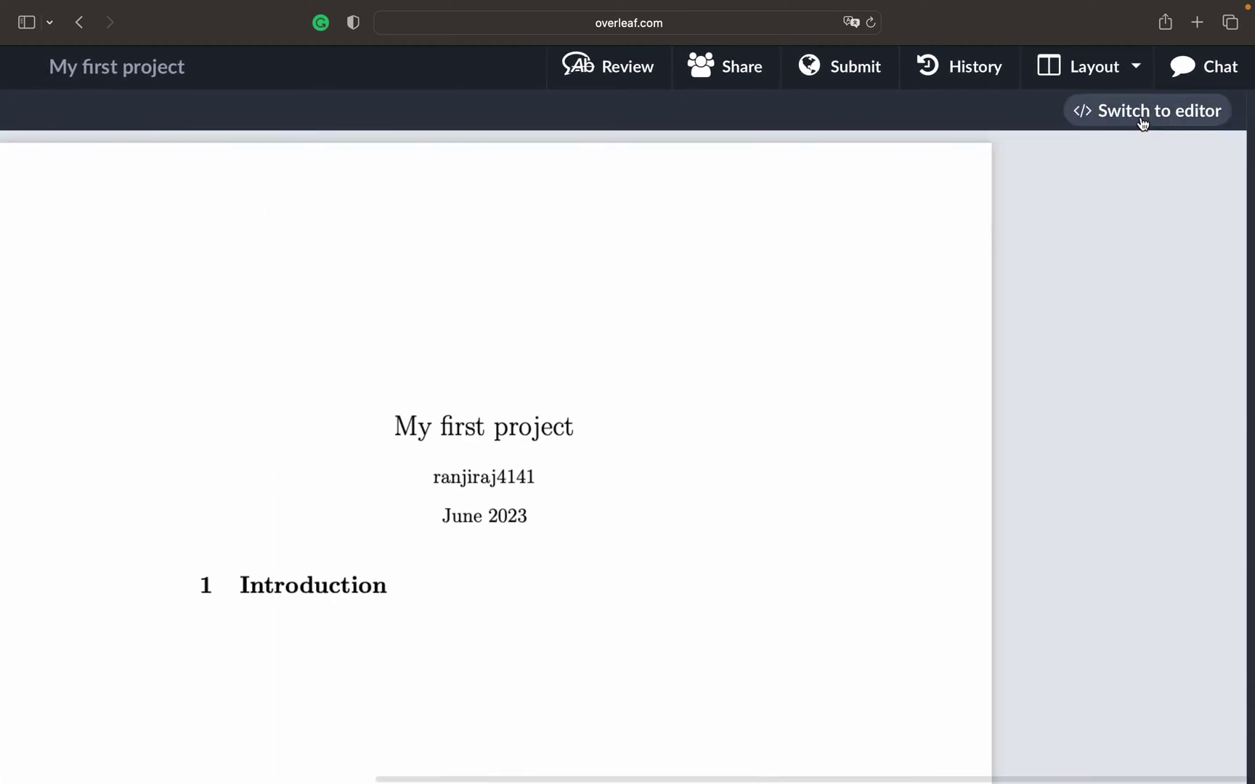
{"action": "scroll", "coordinate": [1158, 191], "scroll_direction": "left", "scroll_amount": 3}
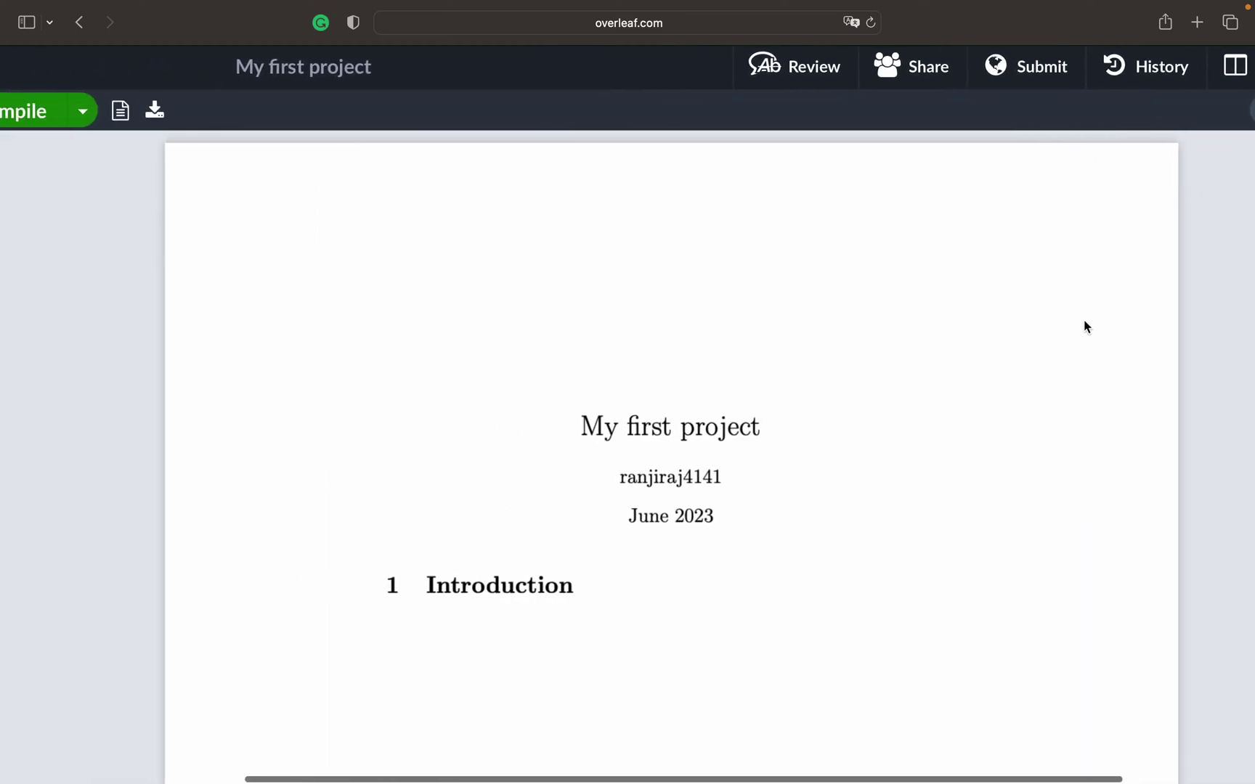
{"action": "scroll", "coordinate": [1084, 324], "scroll_direction": "right", "scroll_amount": 3}
{"action": "left_click", "coordinate": [1145, 116]}
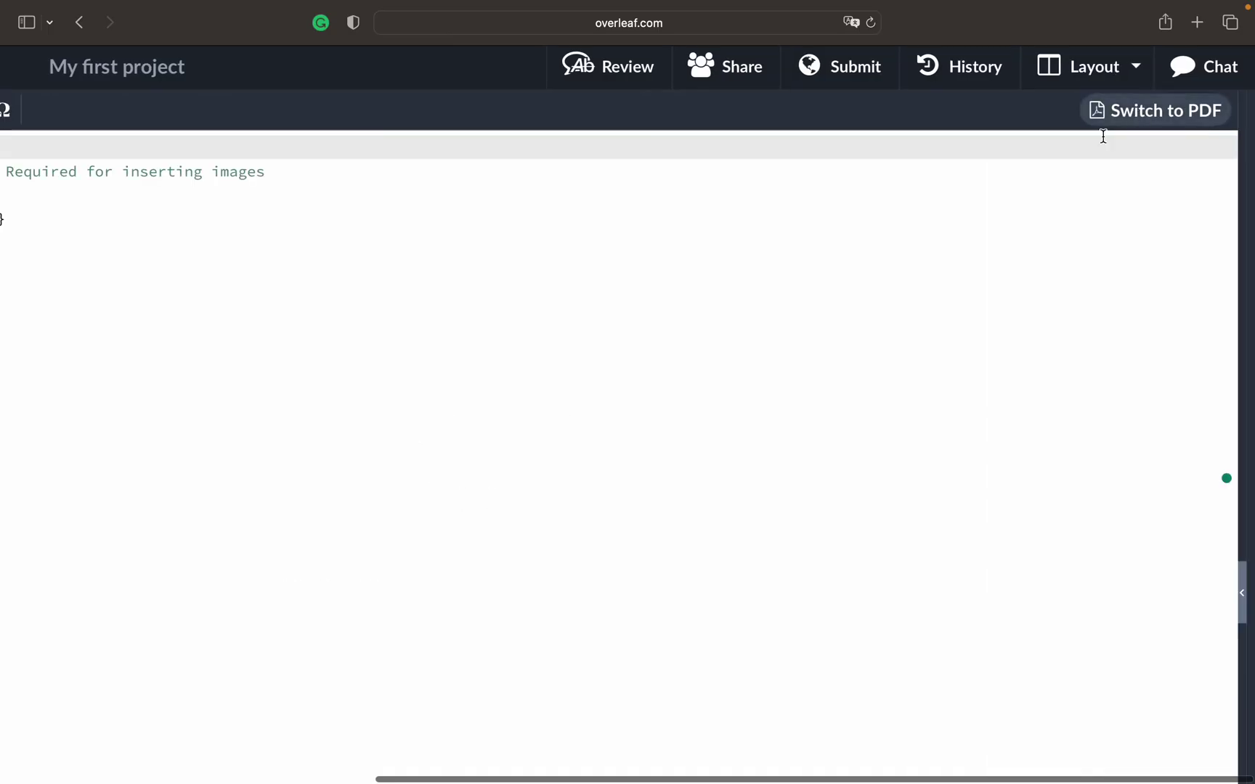
Step: Open the PDF in a separate tab, close it, and restore the Editor & PDF layout
{"action": "left_click", "coordinate": [1115, 87]}
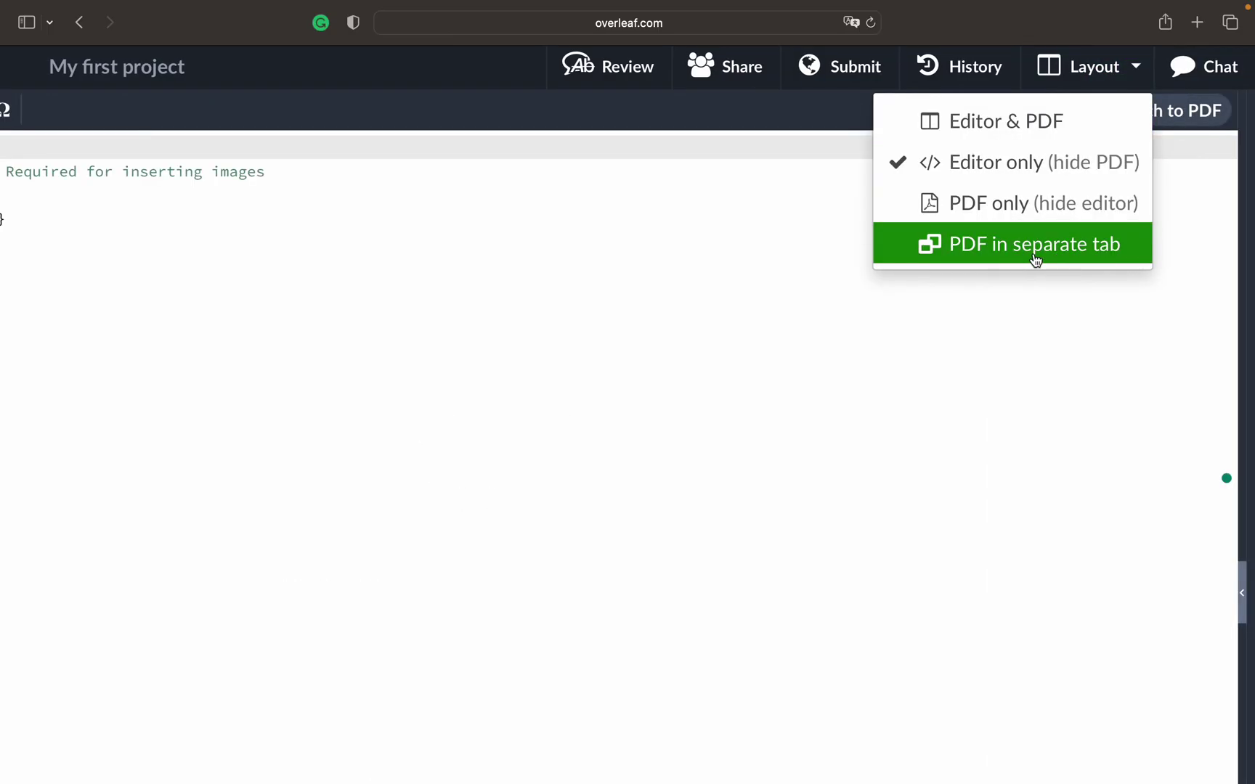
{"action": "left_click", "coordinate": [994, 247]}
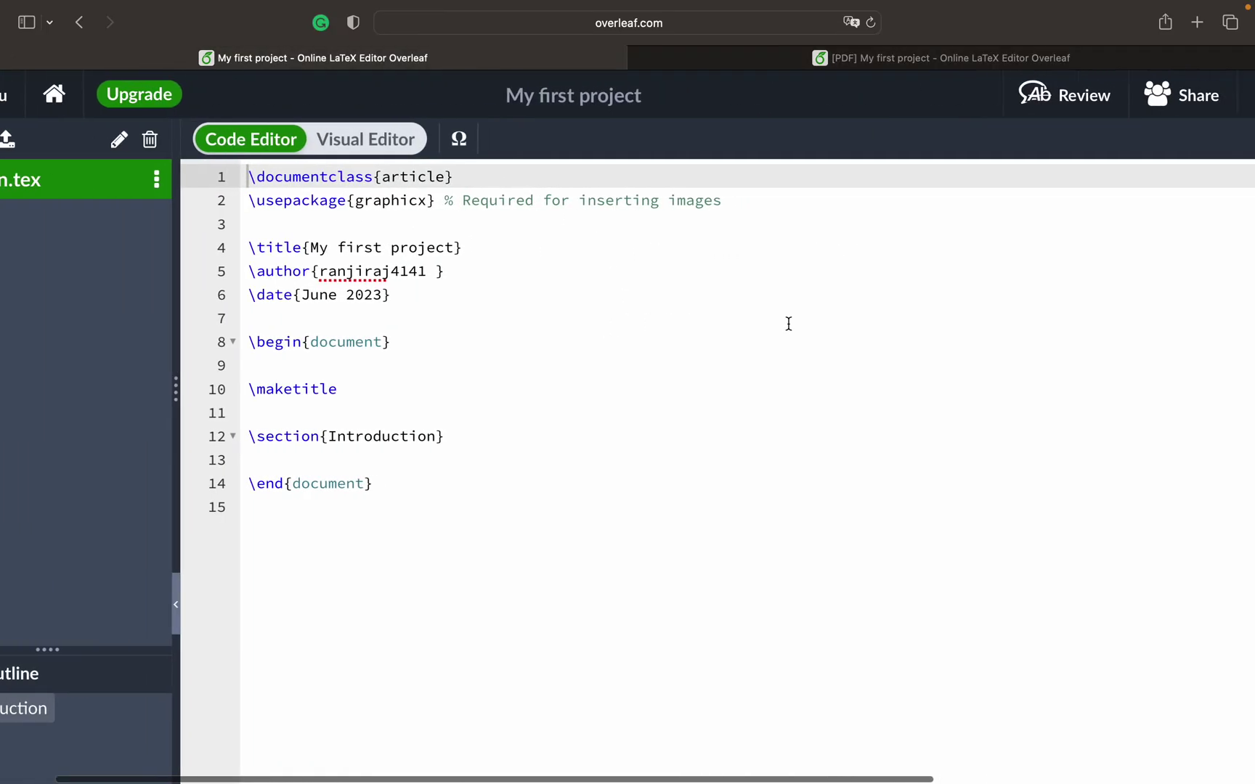
{"action": "left_click", "coordinate": [924, 61]}
{"action": "left_click", "coordinate": [634, 61]}
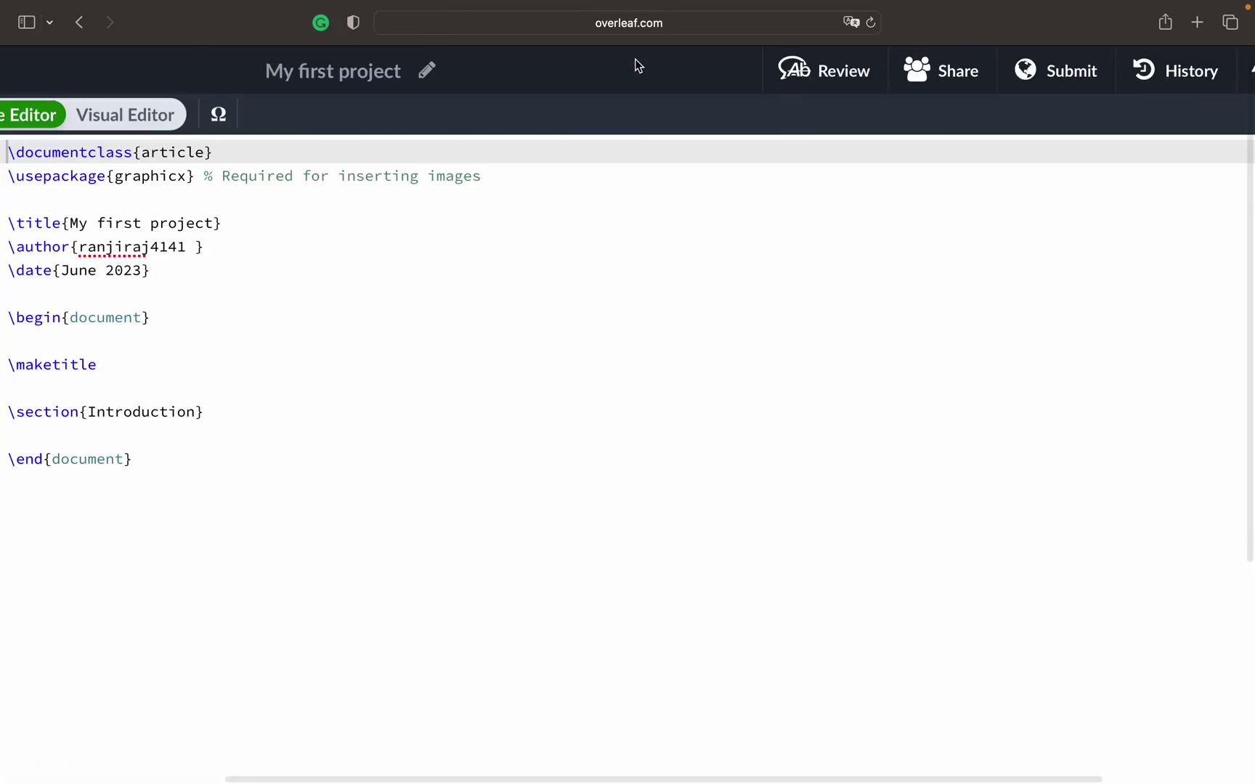
{"action": "scroll", "coordinate": [942, 134], "scroll_direction": "right", "scroll_amount": 5}
{"action": "left_click", "coordinate": [1097, 71]}
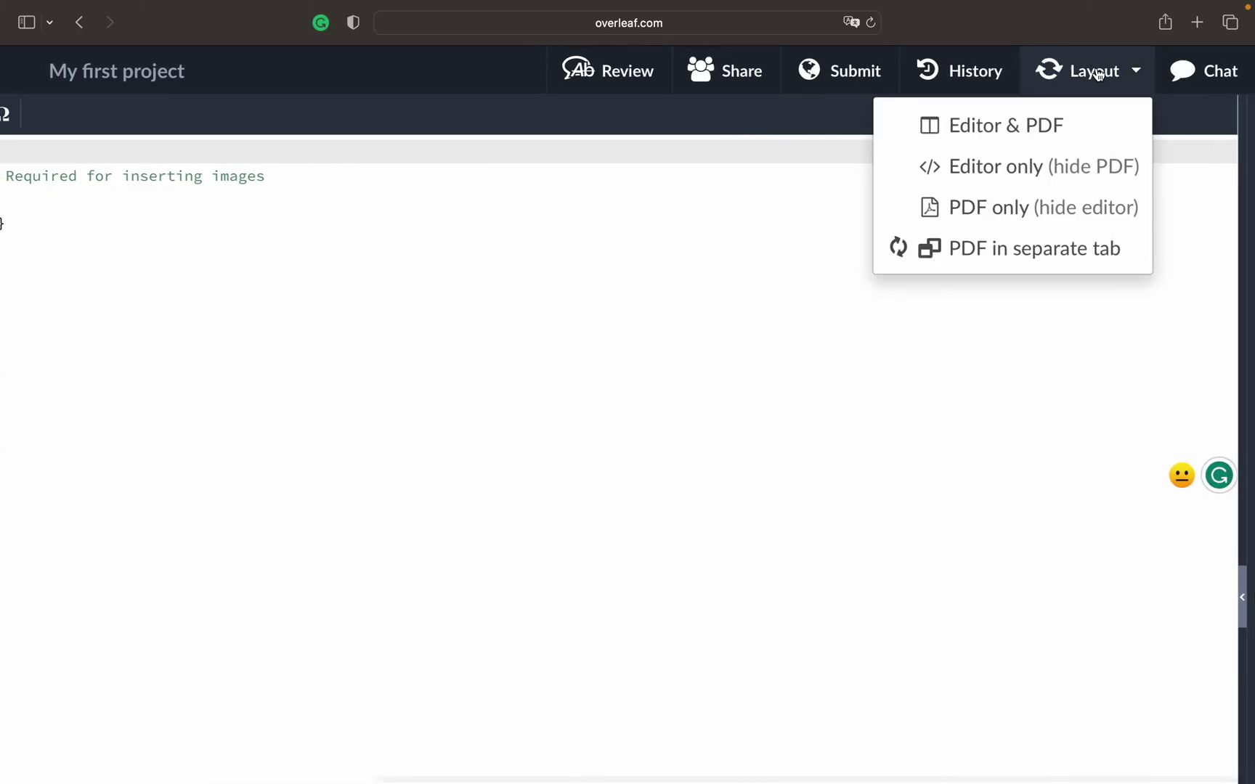
{"action": "left_click", "coordinate": [1026, 131]}
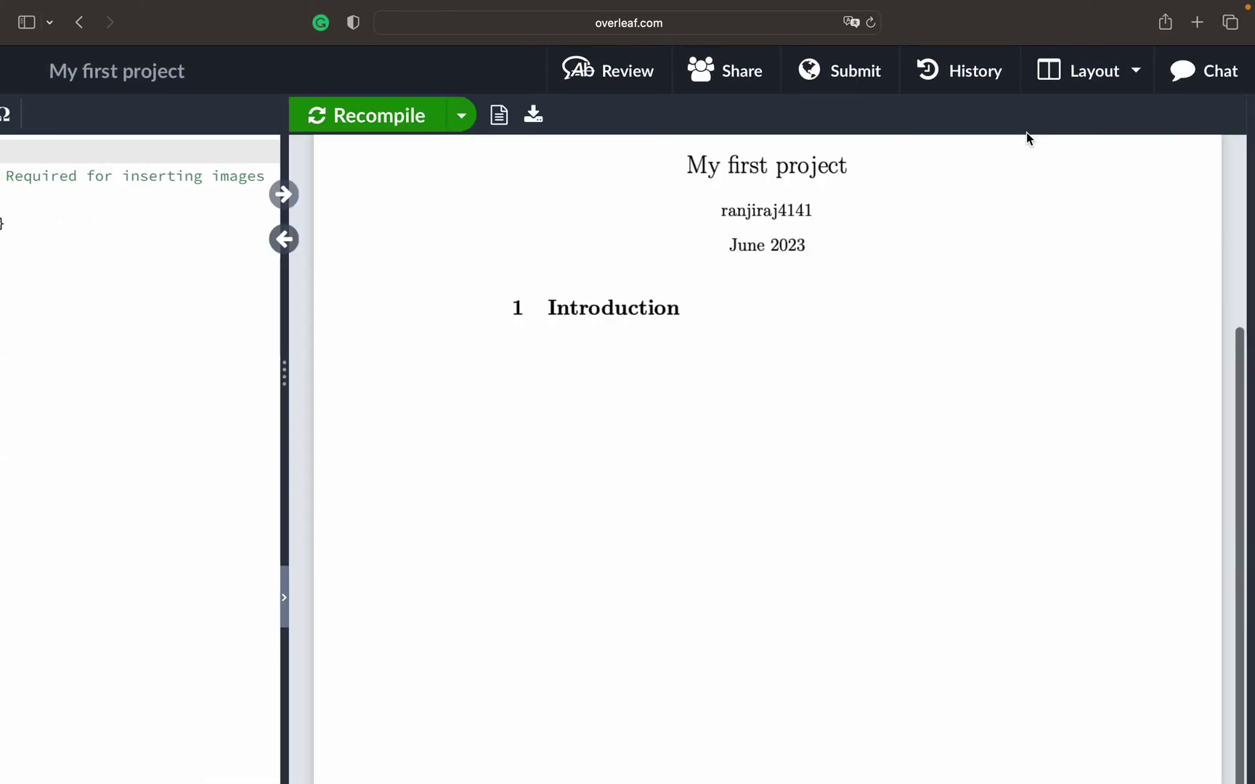
Step: Drag the editor/PDF divider to widen the code pane and place the caret on the \title line
{"action": "scroll", "coordinate": [853, 327], "scroll_direction": "down", "scroll_amount": 5}
{"action": "scroll", "coordinate": [852, 328], "scroll_direction": "up", "scroll_amount": 5}
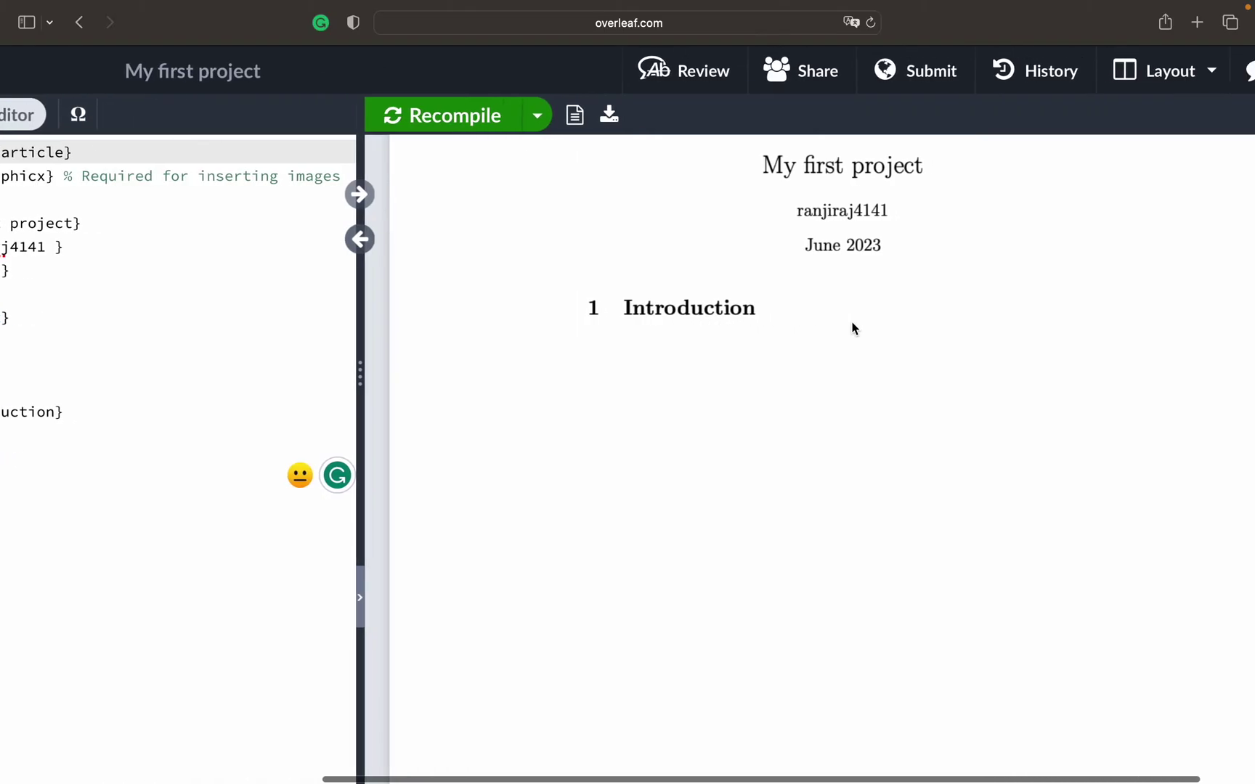
{"action": "scroll", "coordinate": [853, 327], "scroll_direction": "left", "scroll_amount": 5}
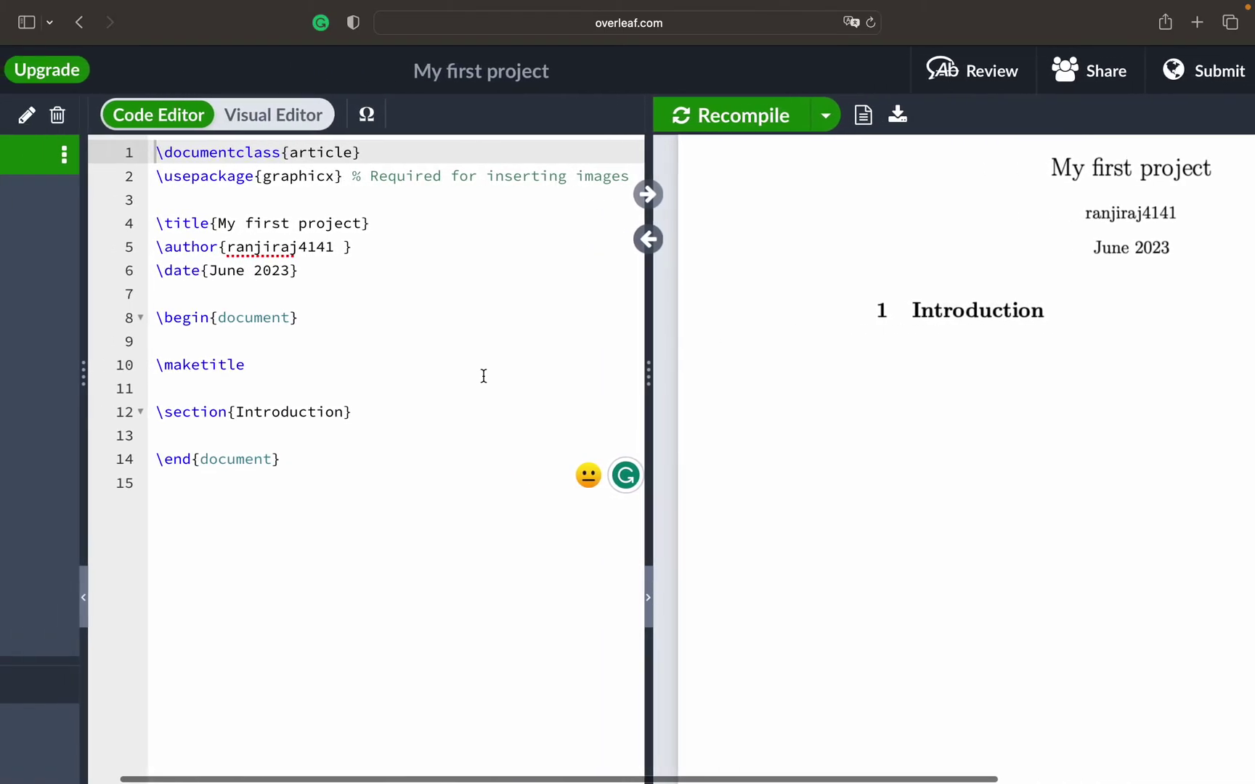
{"action": "scroll", "coordinate": [442, 385], "scroll_direction": "left", "scroll_amount": 10}
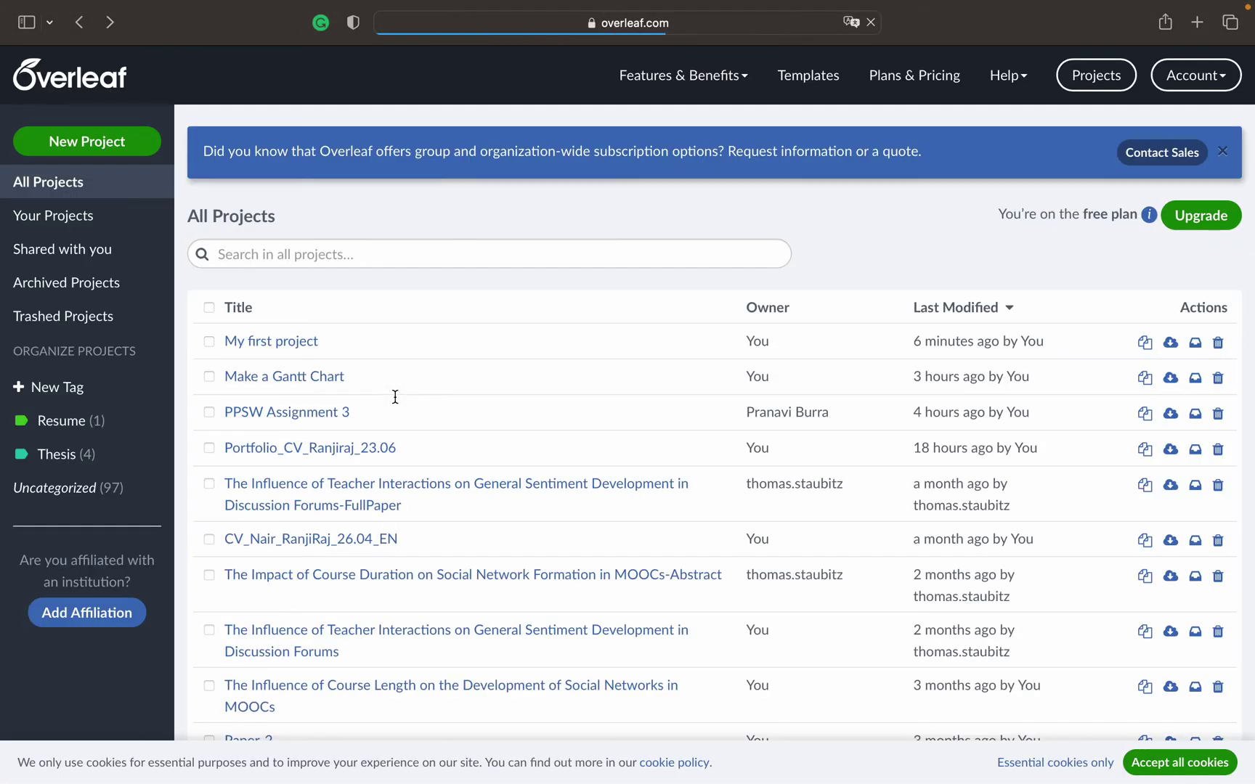
{"action": "scroll", "coordinate": [395, 396], "scroll_direction": "right", "scroll_amount": 10}
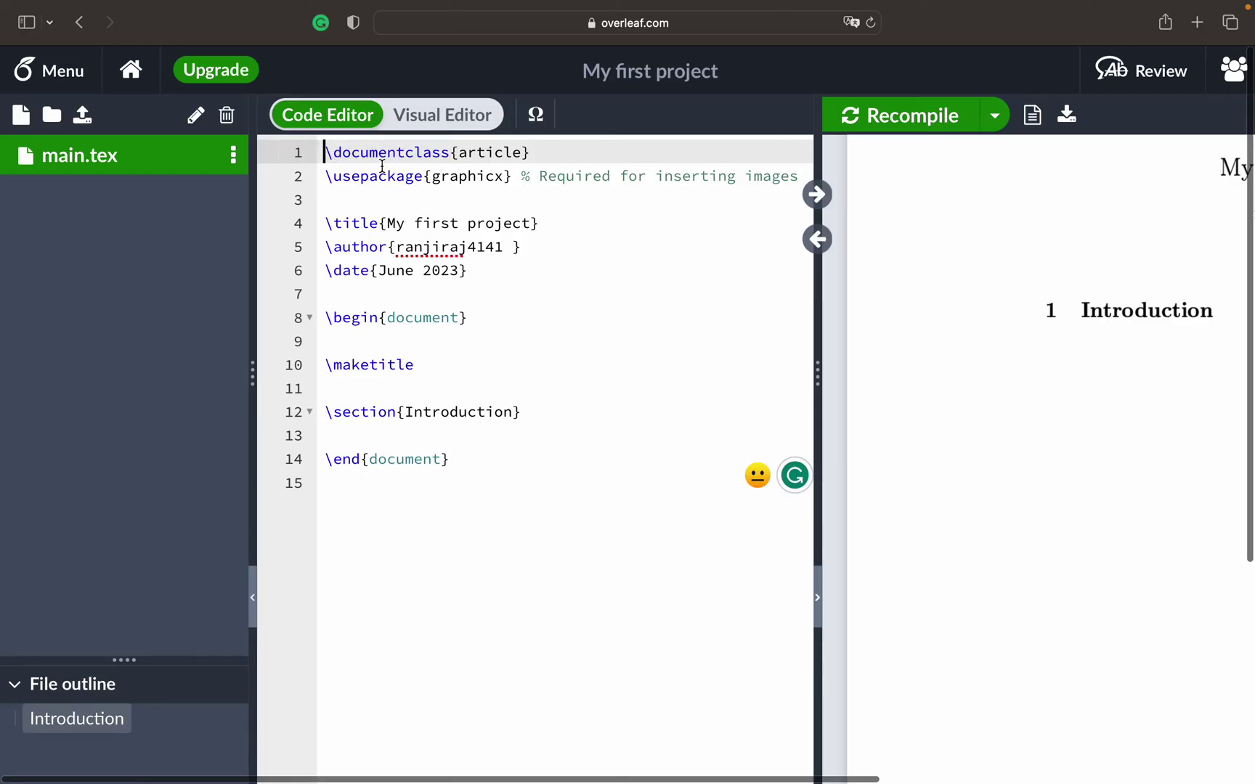
{"action": "left_click", "coordinate": [561, 159]}
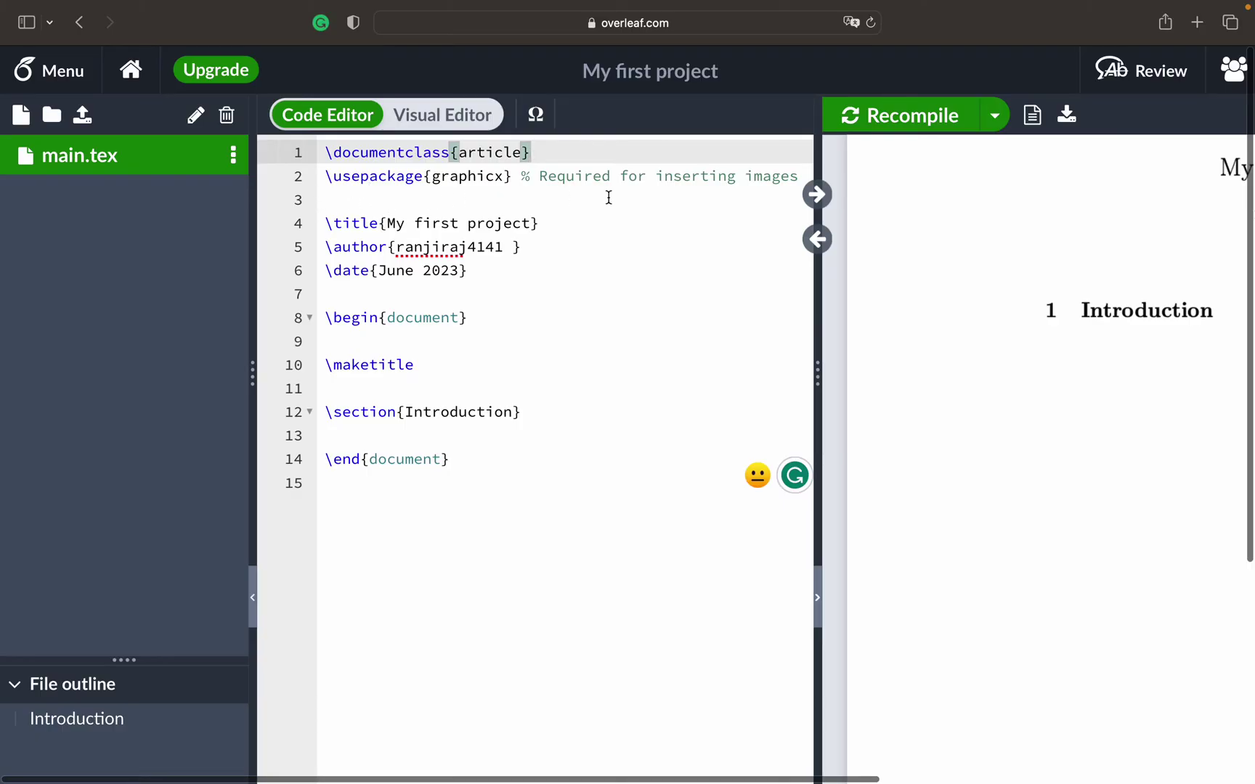
{"action": "scroll", "coordinate": [609, 198], "scroll_direction": "right", "scroll_amount": 2}
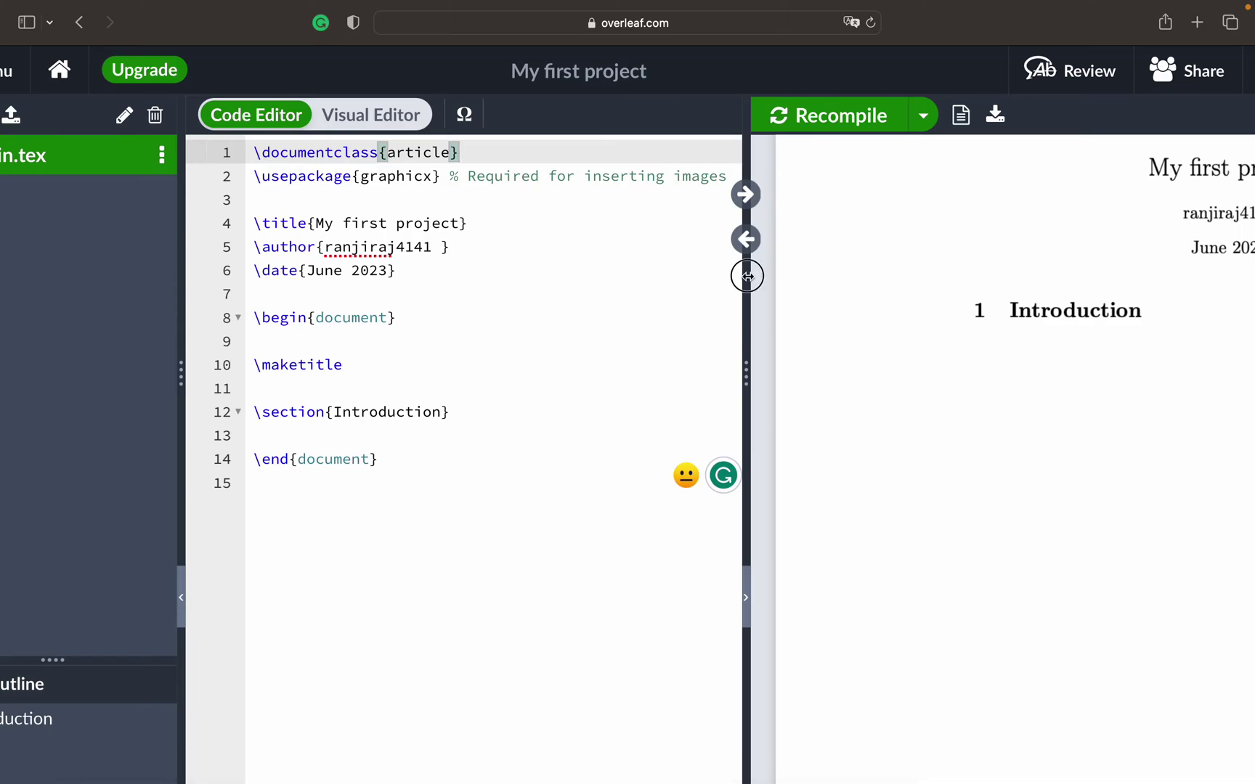
{"action": "left_click_drag", "start_coordinate": [747, 276], "coordinate": [805, 277]}
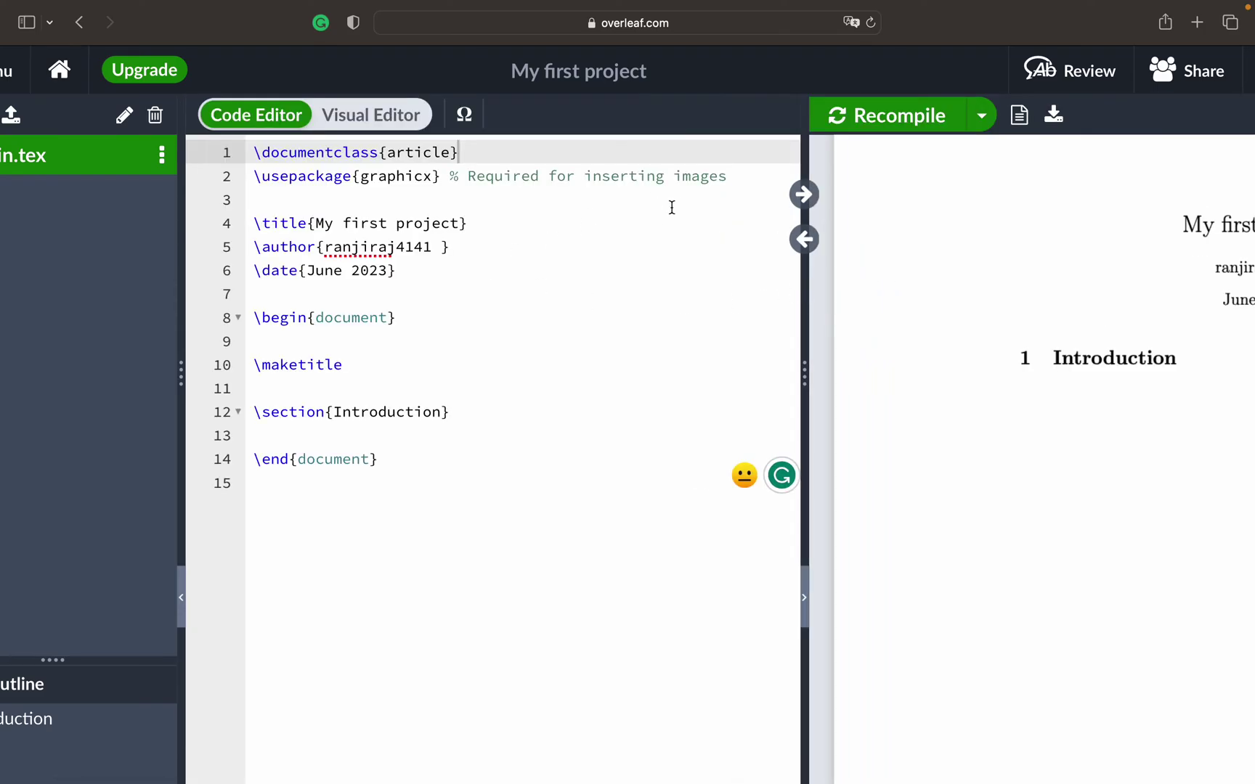
{"action": "scroll", "coordinate": [558, 220], "scroll_direction": "left", "scroll_amount": 1}
{"action": "left_click", "coordinate": [547, 214]}
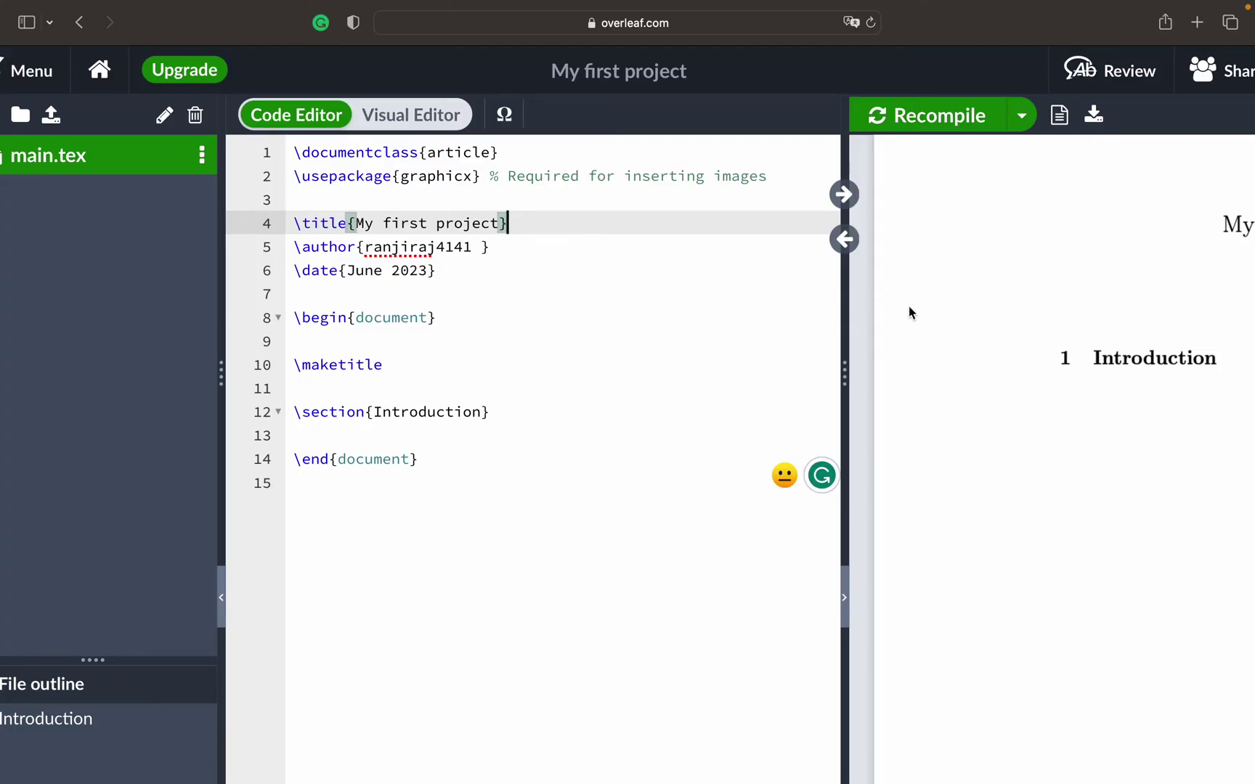
{"action": "scroll", "coordinate": [912, 312], "scroll_direction": "right", "scroll_amount": 3}
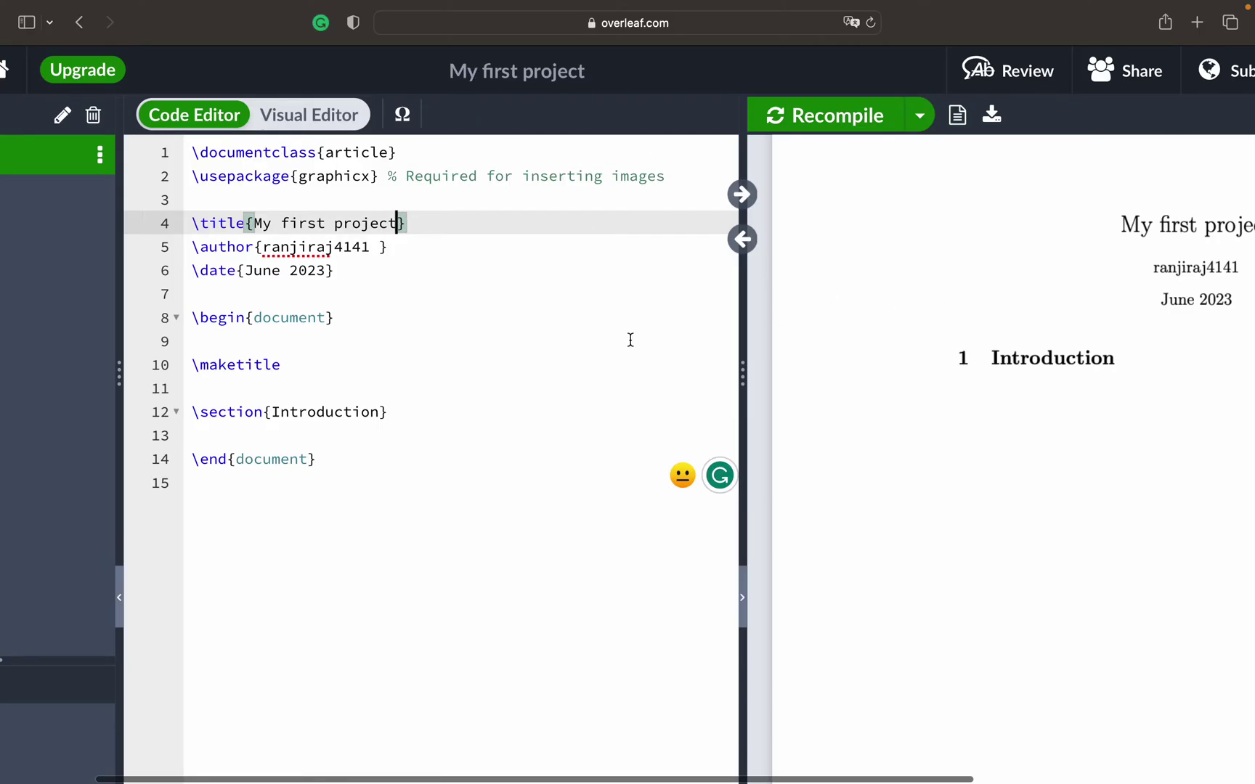
Step: Change the \title text to 'My First Document' with a capital F
{"action": "key", "text": "BackSpace"}
{"action": "key", "text": "BackSpace"}
{"action": "key", "text": "BackSpace"}
{"action": "key", "text": "BackSpace"}
{"action": "key", "text": "BackSpace"}
{"action": "key", "text": "BackSpace"}
{"action": "key", "text": "BackSpace"}
{"action": "key", "text": "BackSpace"}
{"action": "key", "text": "BackSpace"}
{"action": "key", "text": "BackSpace"}
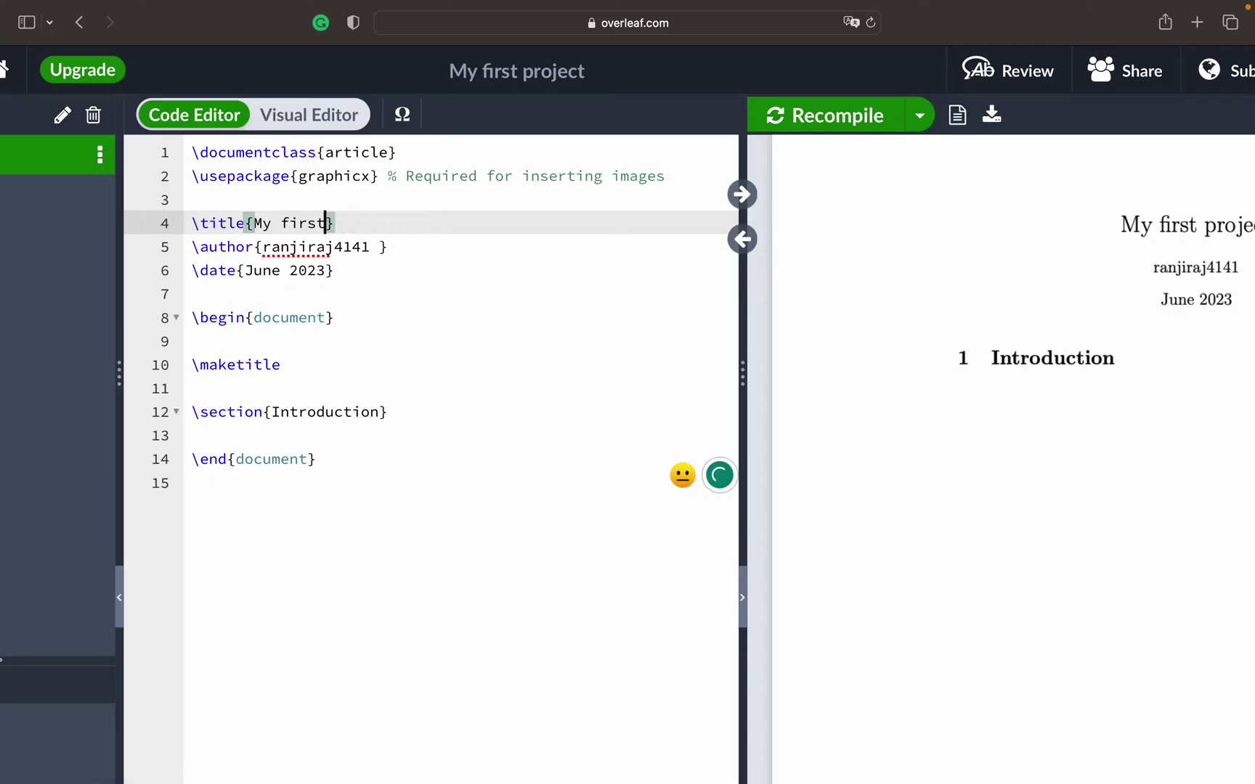
{"action": "key", "text": "BackSpace"}
{"action": "type", "text": "rst Docue"}
{"action": "key", "text": "BackSpace"}
{"action": "type", "text": "ment"}
{"action": "left_click", "coordinate": [288, 223]}
{"action": "key", "text": "BackSpace"}
{"action": "type", "text": "F"}
{"action": "scroll", "coordinate": [929, 341], "scroll_direction": "right", "scroll_amount": 2}
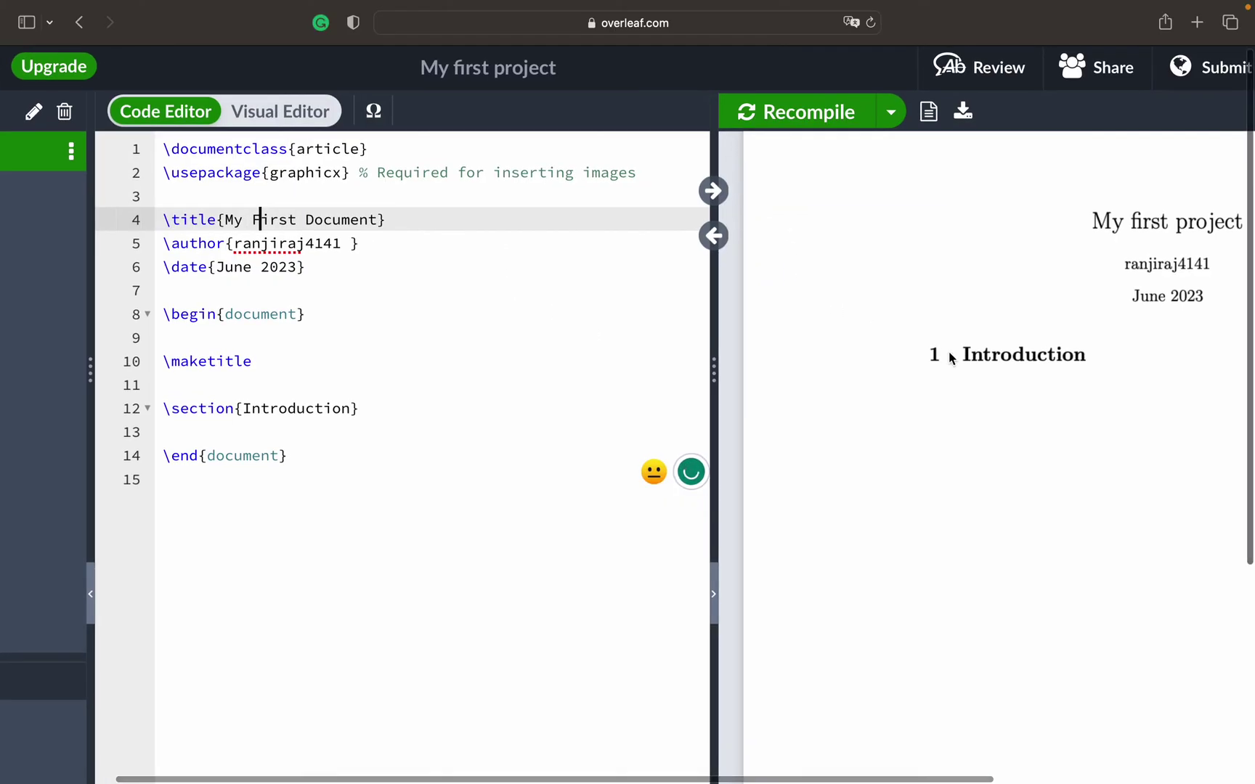
Step: Recompile so the PDF shows the new title
{"action": "left_click", "coordinate": [436, 251]}
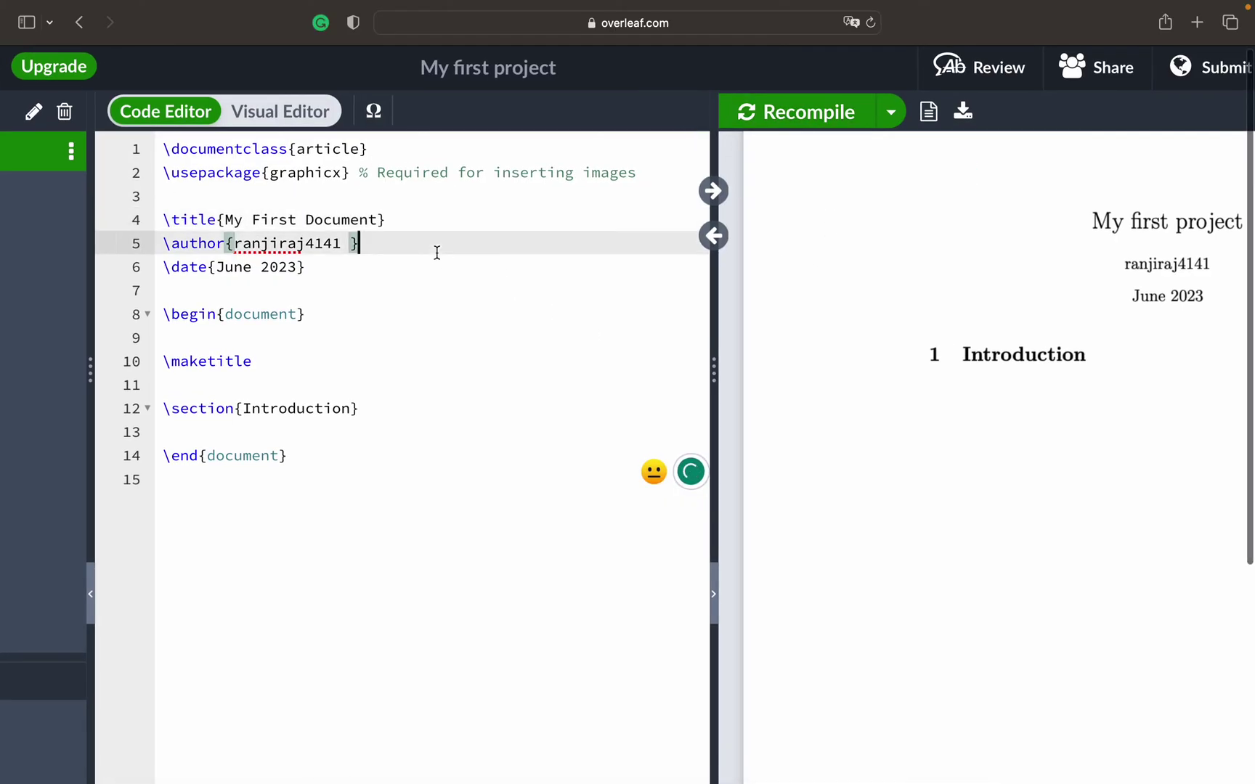
{"action": "left_click", "coordinate": [803, 122]}
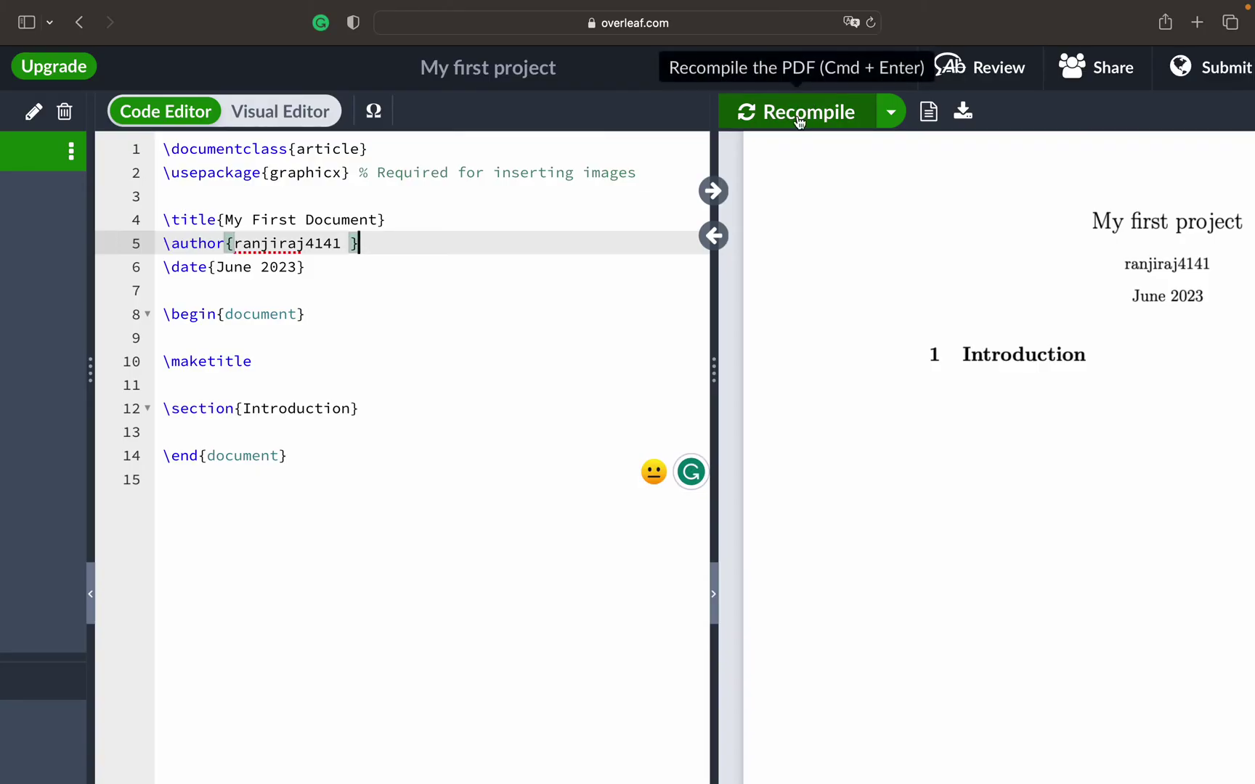
{"action": "left_click", "coordinate": [800, 122]}
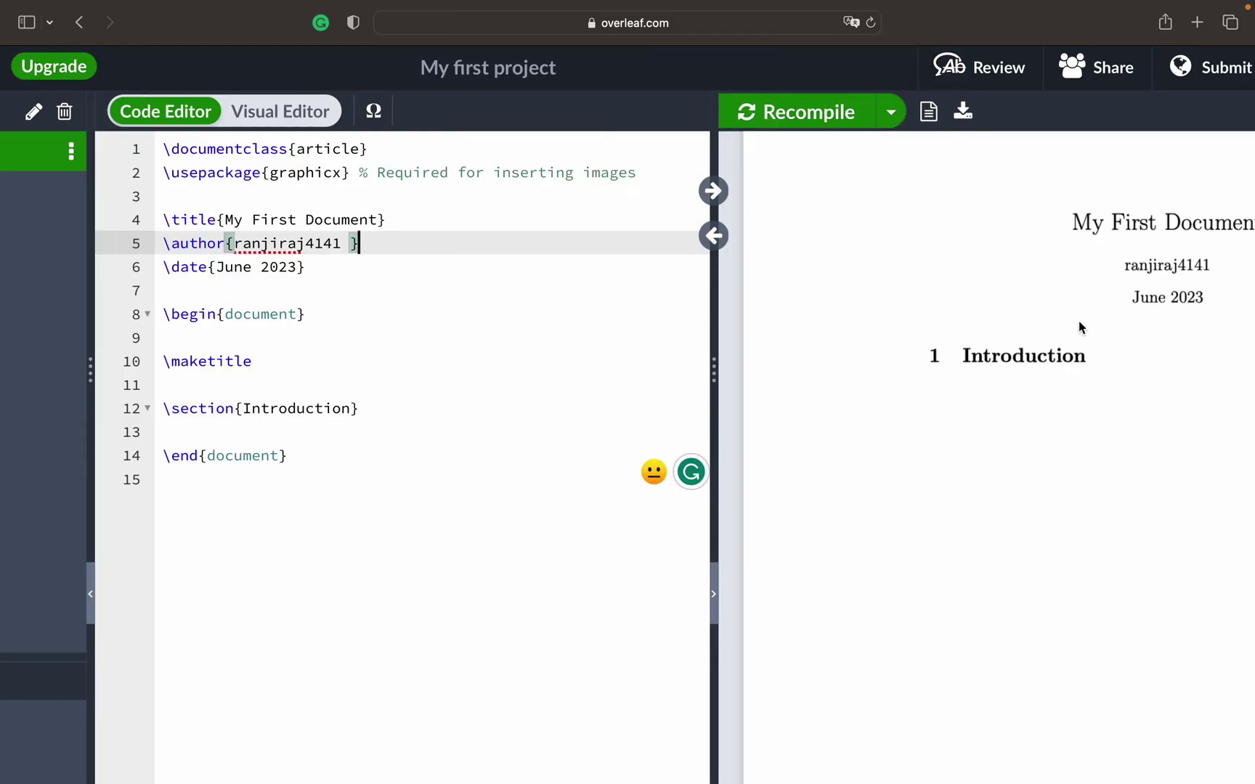
{"action": "scroll", "coordinate": [1118, 321], "scroll_direction": "right", "scroll_amount": 5}
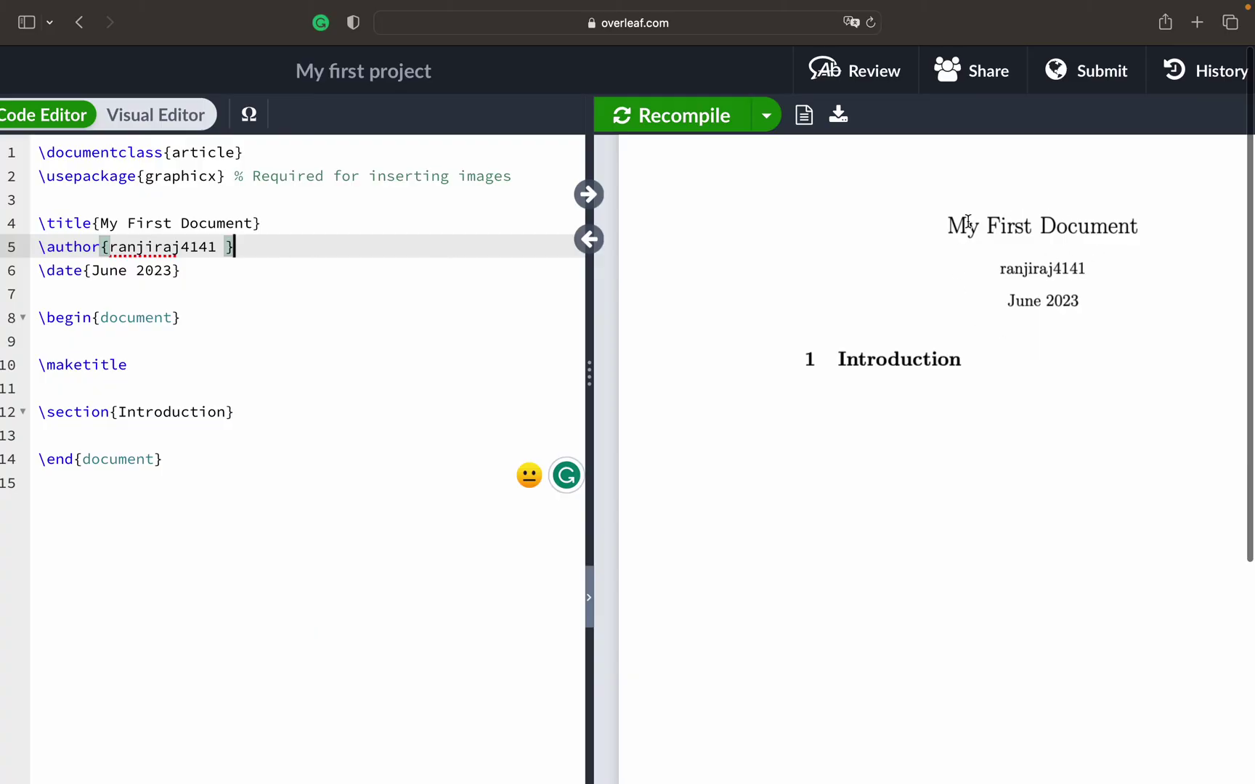
Step: Show the Recompile dropdown with Auto Compile Off, Normal mode and syntax checks
{"action": "left_click", "coordinate": [763, 119]}
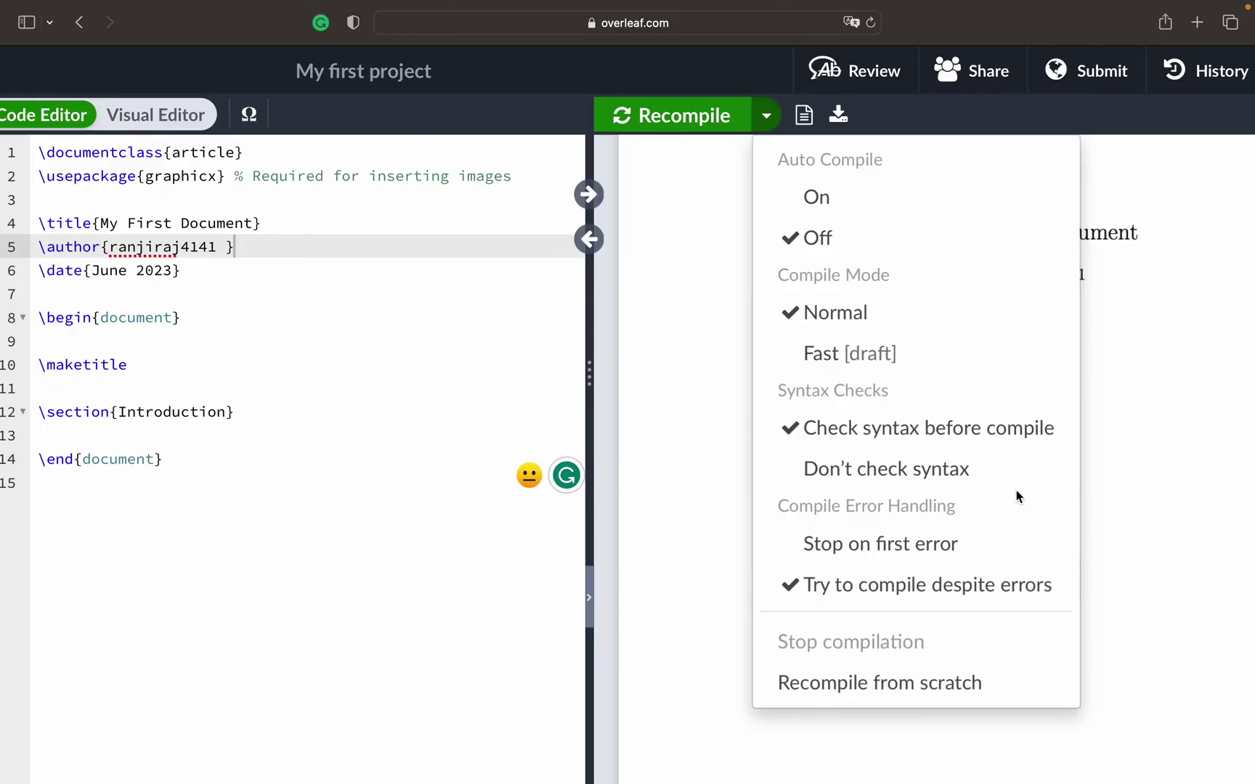
Step: Close the compile options, show the logs and output files, and widen the log panel
{"action": "left_click", "coordinate": [1187, 446]}
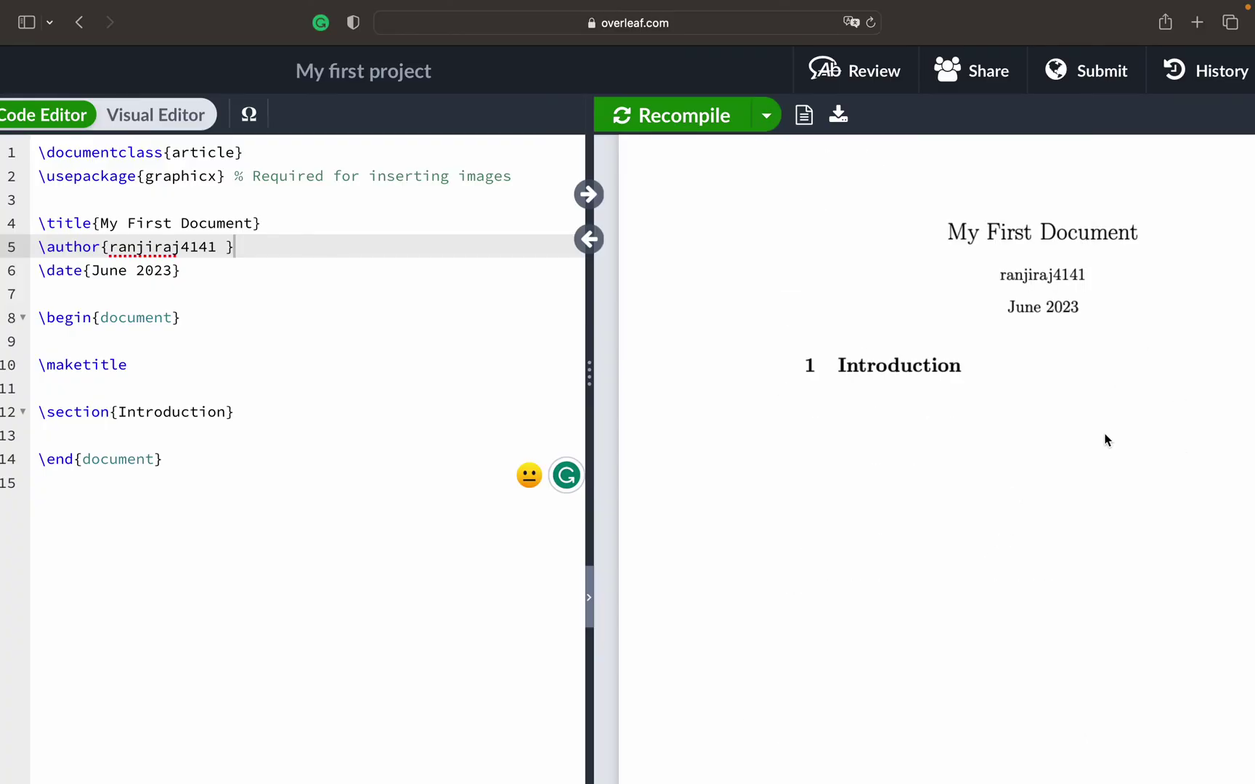
{"action": "left_click", "coordinate": [804, 121]}
{"action": "scroll", "coordinate": [905, 262], "scroll_direction": "right", "scroll_amount": 2}
{"action": "scroll", "coordinate": [905, 261], "scroll_direction": "left", "scroll_amount": 2}
{"action": "left_click_drag", "start_coordinate": [588, 345], "coordinate": [496, 350]}
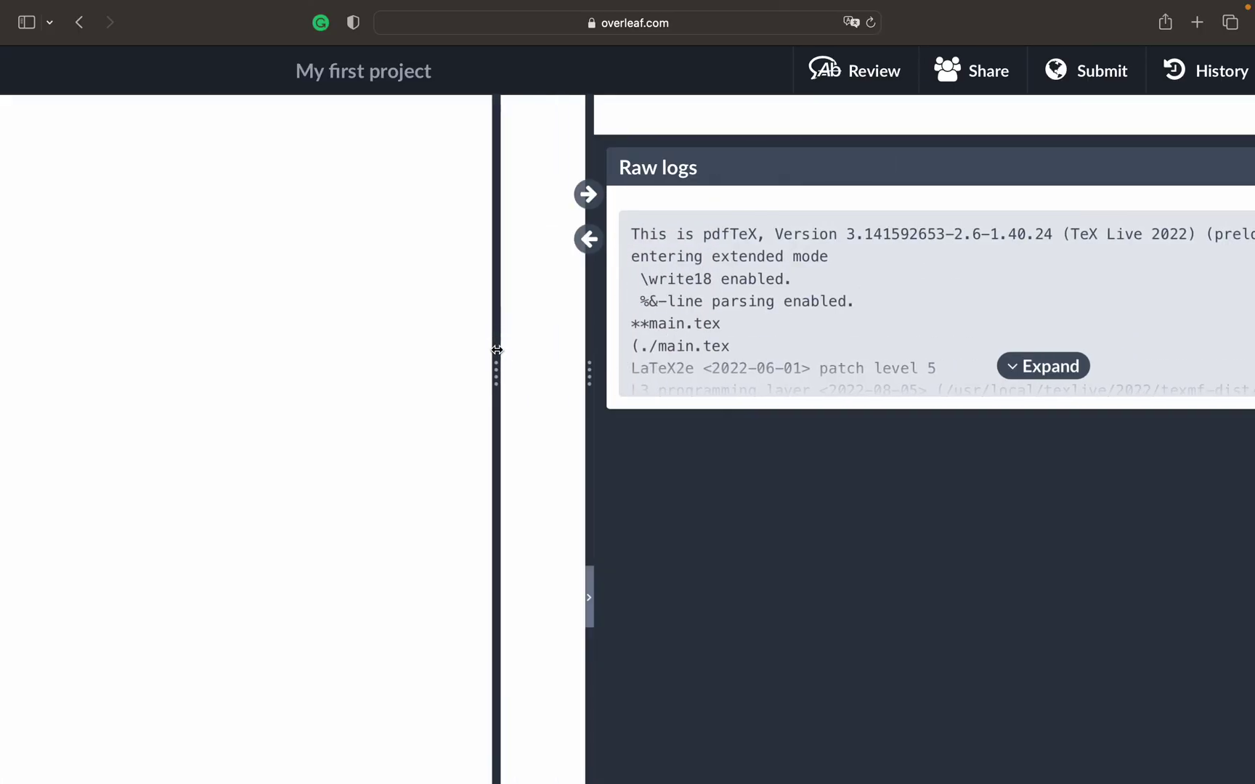
Step: Expand and collapse the raw log, then return to the PDF preview
{"action": "left_click", "coordinate": [1030, 376]}
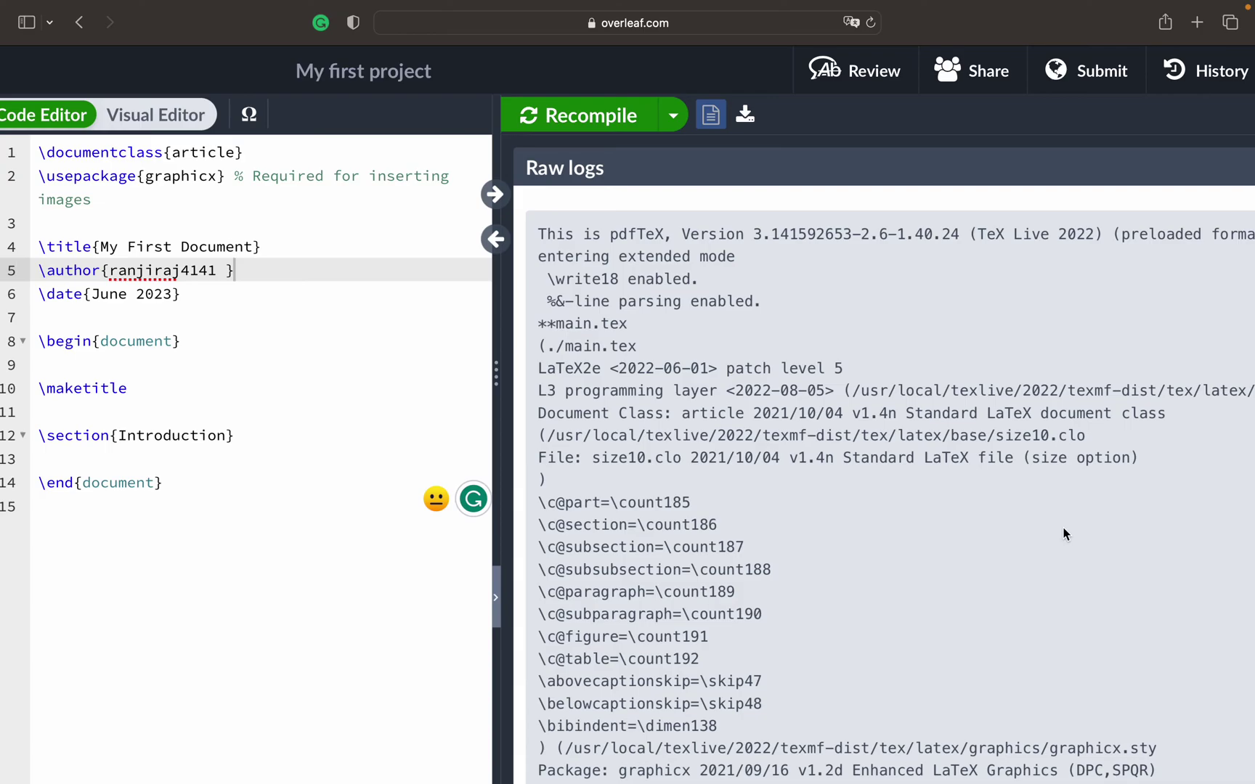
{"action": "scroll", "coordinate": [1064, 534], "scroll_direction": "down", "scroll_amount": 1}
{"action": "scroll", "coordinate": [1065, 535], "scroll_direction": "up", "scroll_amount": 1}
{"action": "scroll", "coordinate": [1064, 538], "scroll_direction": "down", "scroll_amount": 20}
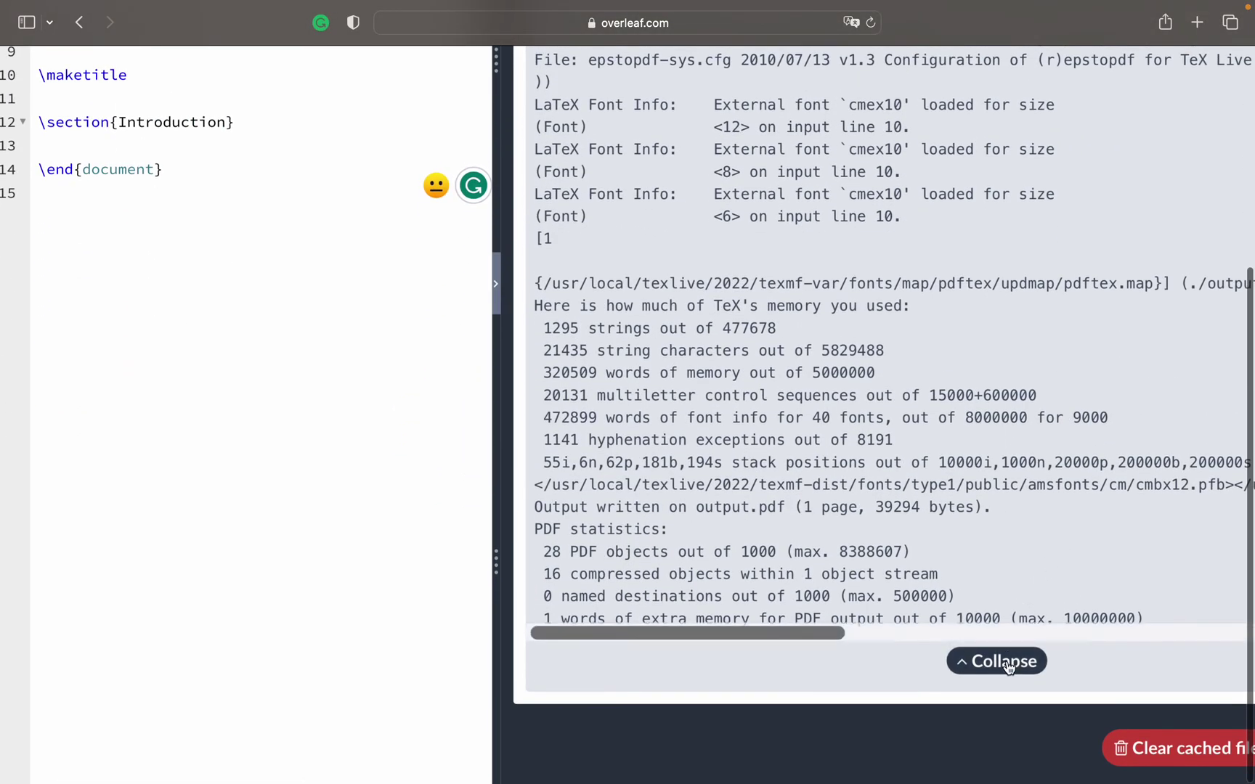
{"action": "left_click", "coordinate": [1007, 662]}
{"action": "scroll", "coordinate": [901, 391], "scroll_direction": "up", "scroll_amount": 5}
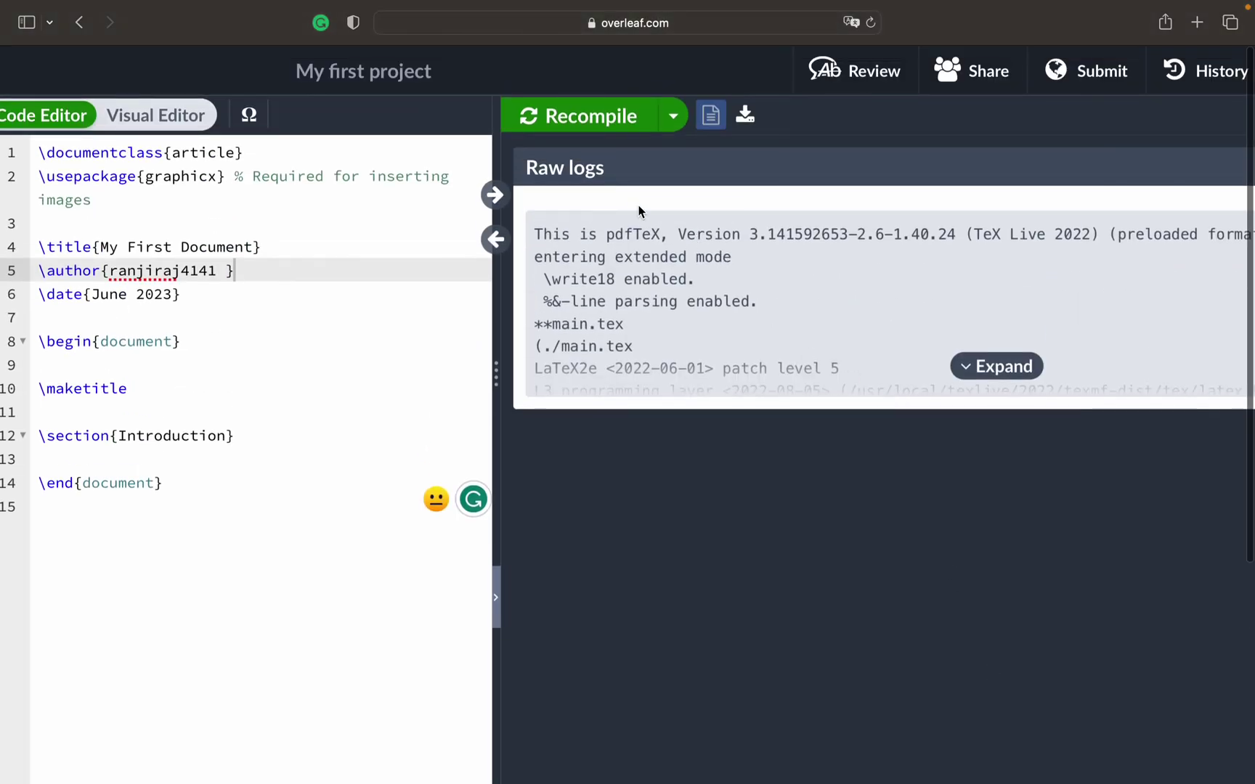
{"action": "left_click", "coordinate": [711, 115]}
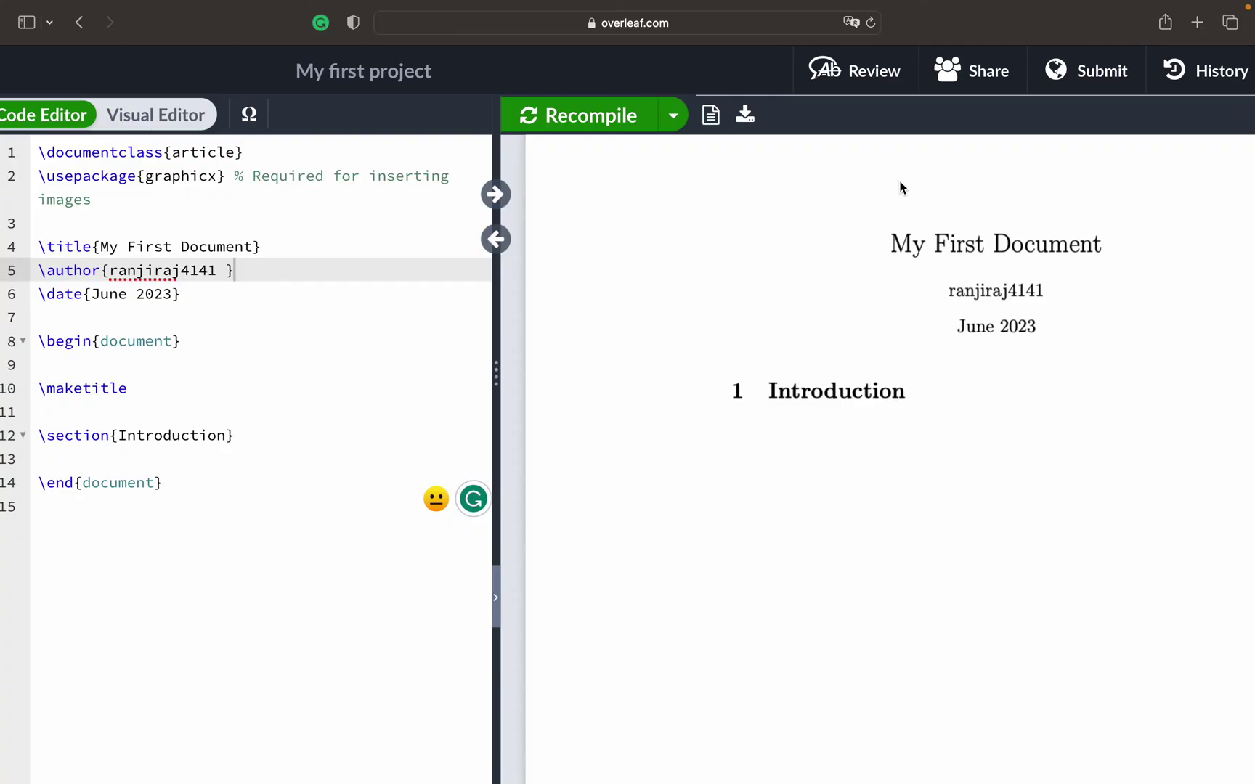
Step: Delete the account username from the \author line on line 5
{"action": "scroll", "coordinate": [379, 371], "scroll_direction": "left", "scroll_amount": 3}
{"action": "scroll", "coordinate": [379, 371], "scroll_direction": "left", "scroll_amount": 1}
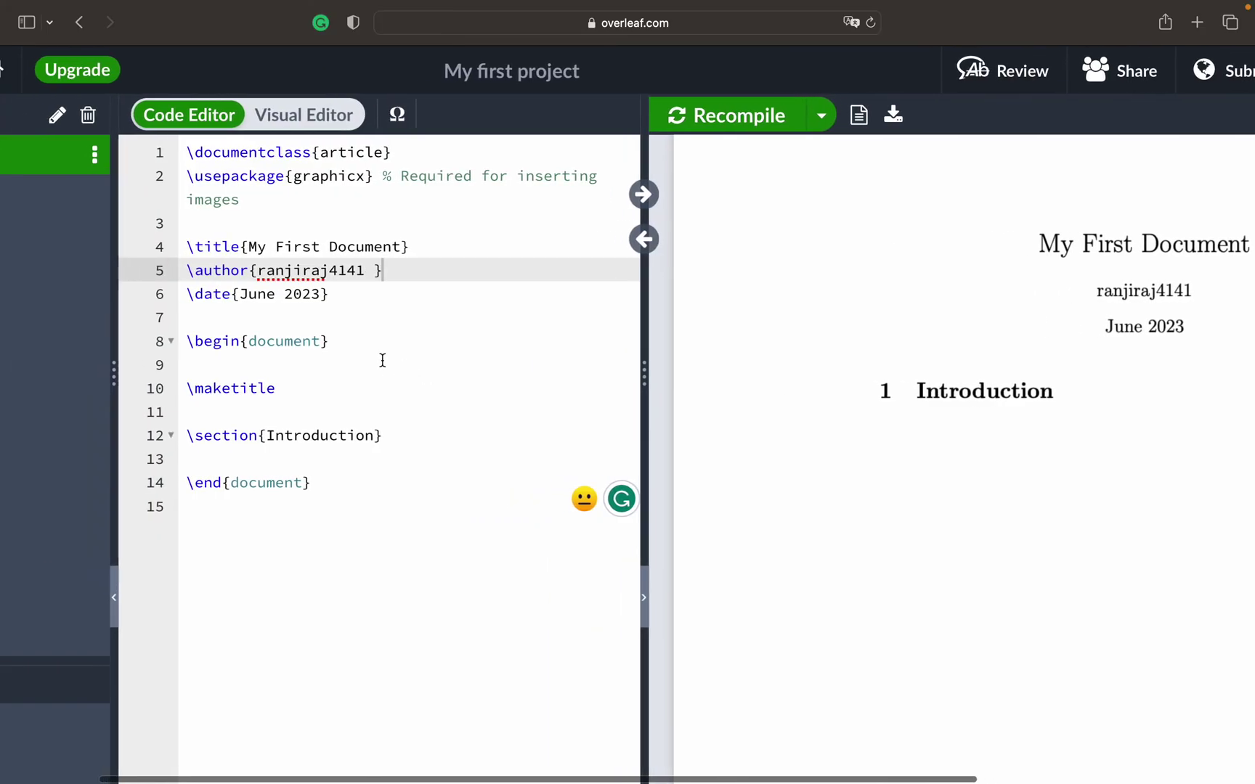
{"action": "scroll", "coordinate": [1115, 272], "scroll_direction": "right", "scroll_amount": 2}
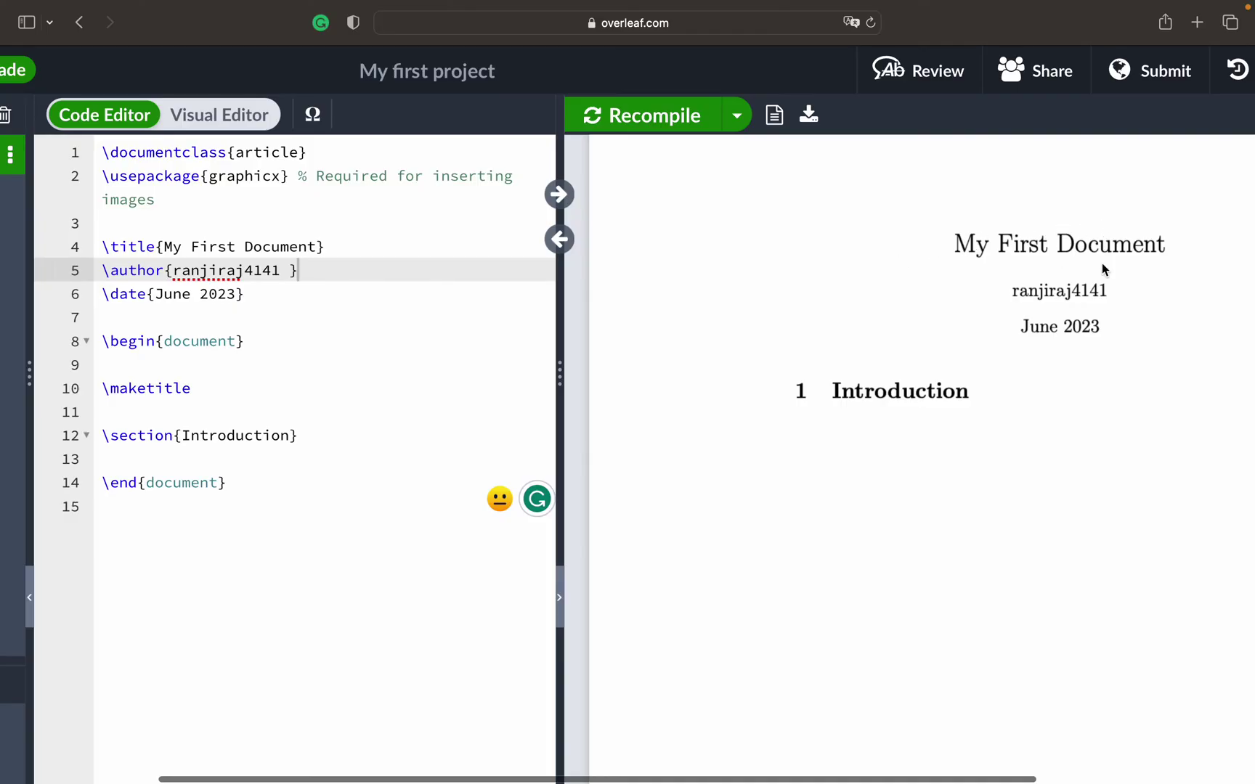
{"action": "scroll", "coordinate": [689, 331], "scroll_direction": "left", "scroll_amount": 4}
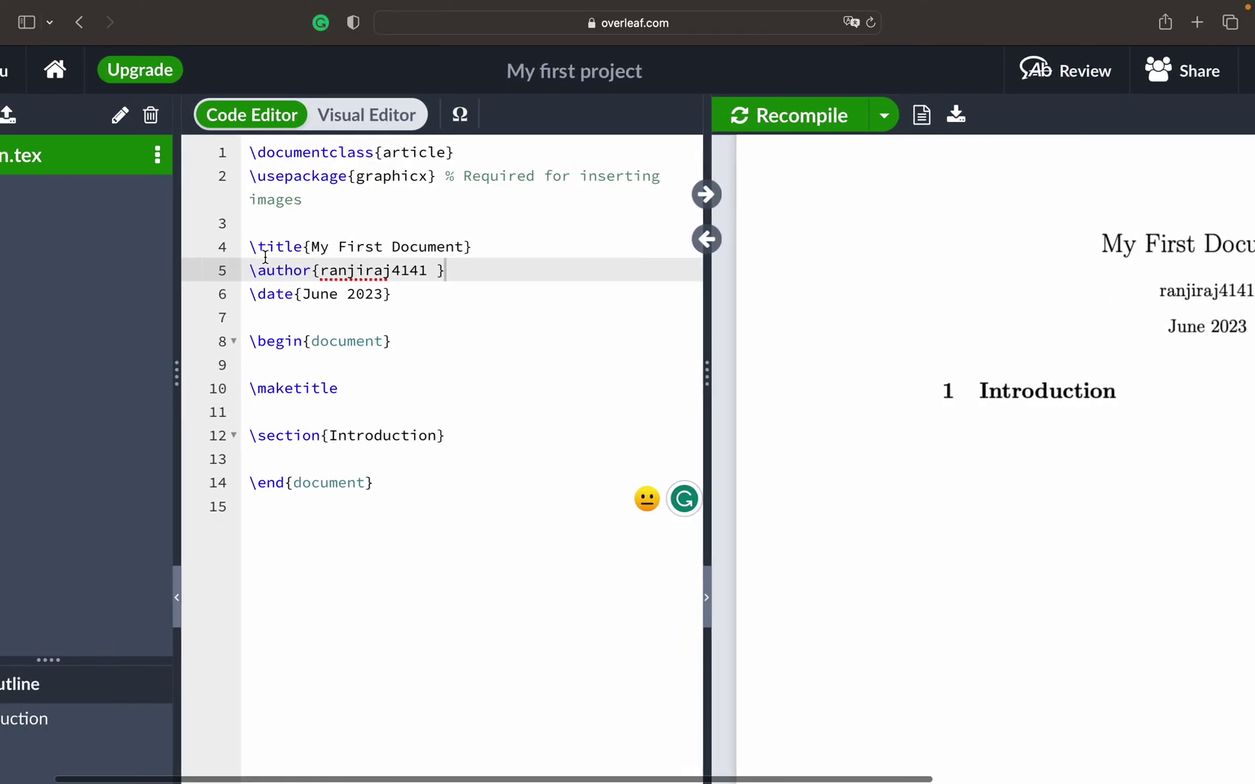
{"action": "left_click_drag", "start_coordinate": [248, 247], "coordinate": [304, 247]}
{"action": "left_click", "coordinate": [472, 270]}
{"action": "scroll", "coordinate": [994, 364], "scroll_direction": "right", "scroll_amount": 5}
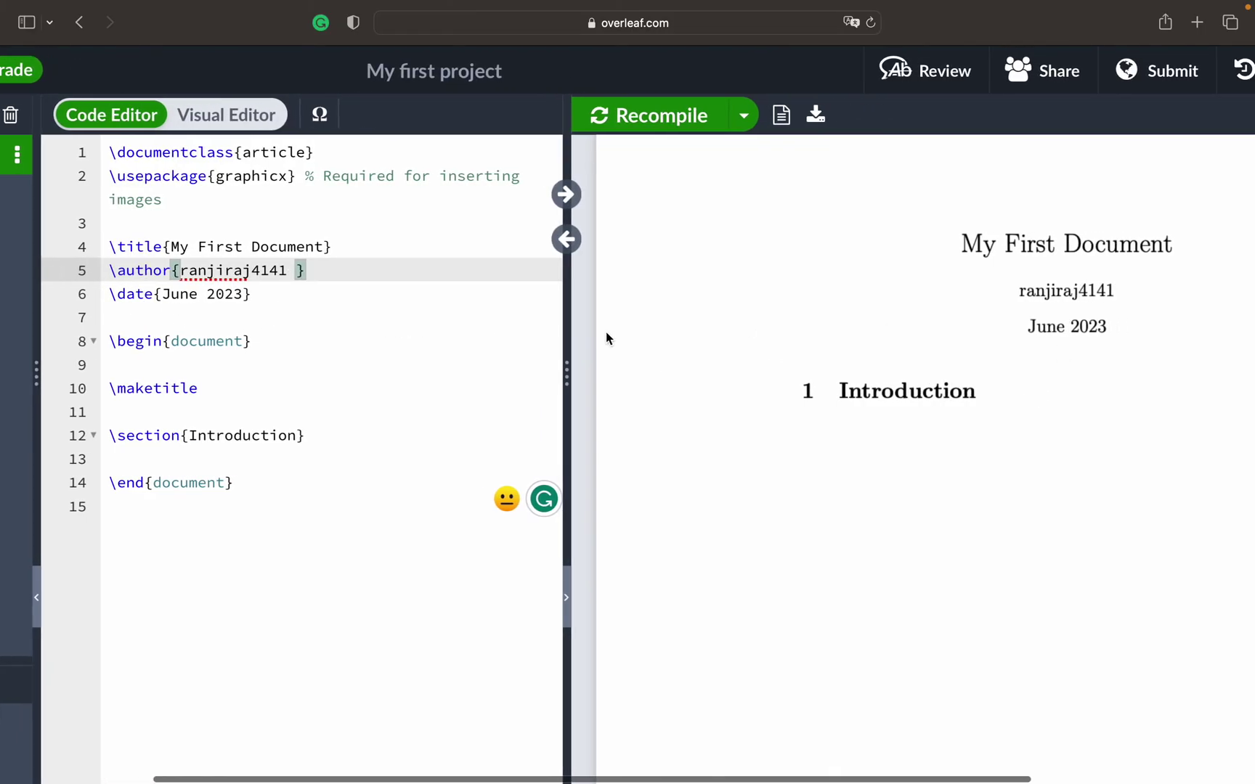
{"action": "left_click", "coordinate": [287, 271]}
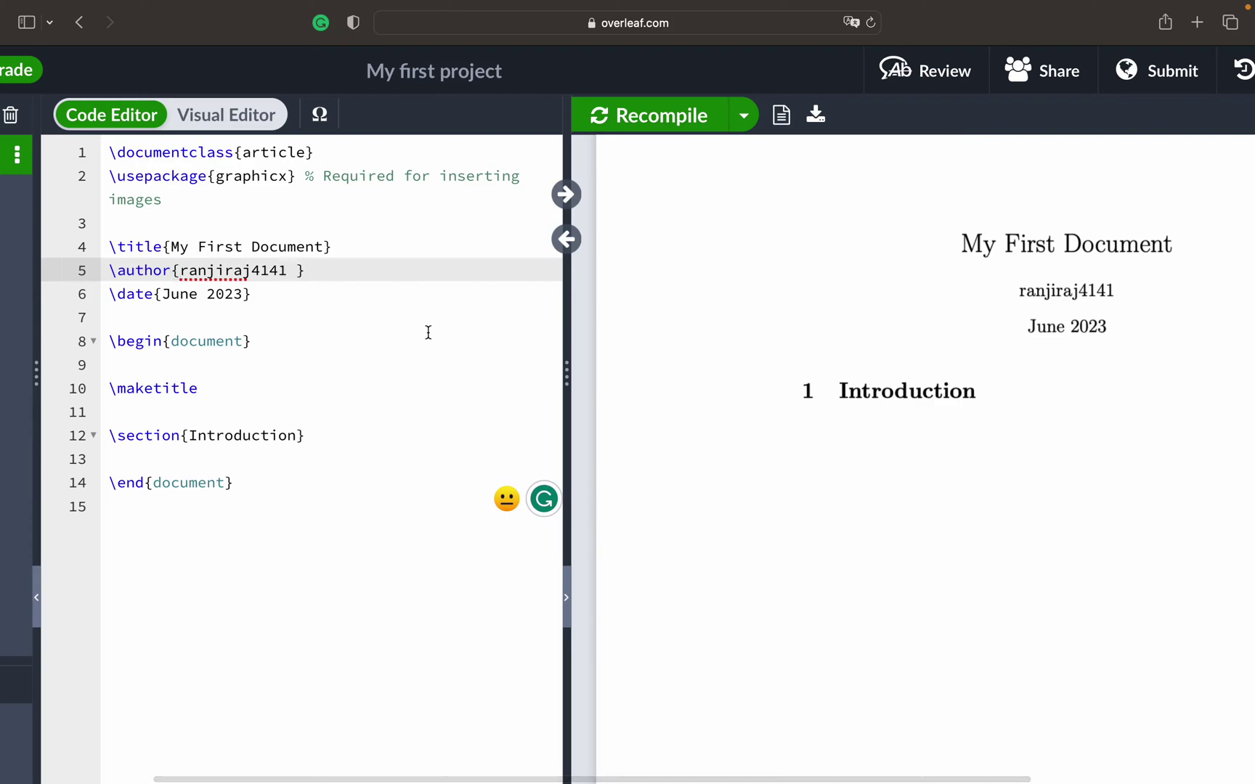
{"action": "key", "text": "BackSpace"}
{"action": "key", "text": "BackSpace"}
{"action": "key", "text": "BackSpace"}
{"action": "key", "text": "BackSpace"}
{"action": "key", "text": "BackSpace"}
{"action": "key", "text": "BackSpace"}
{"action": "key", "text": "BackSpace"}
{"action": "key", "text": "BackSpace"}
{"action": "key", "text": "BackSpace"}
{"action": "key", "text": "BackSpace"}
{"action": "key", "text": "BackSpace"}
{"action": "key", "text": "BackSpace"}
Step: Enter the author's first and last name and recompile with Cmd+Enter
{"action": "type", "text": "Ranji"}
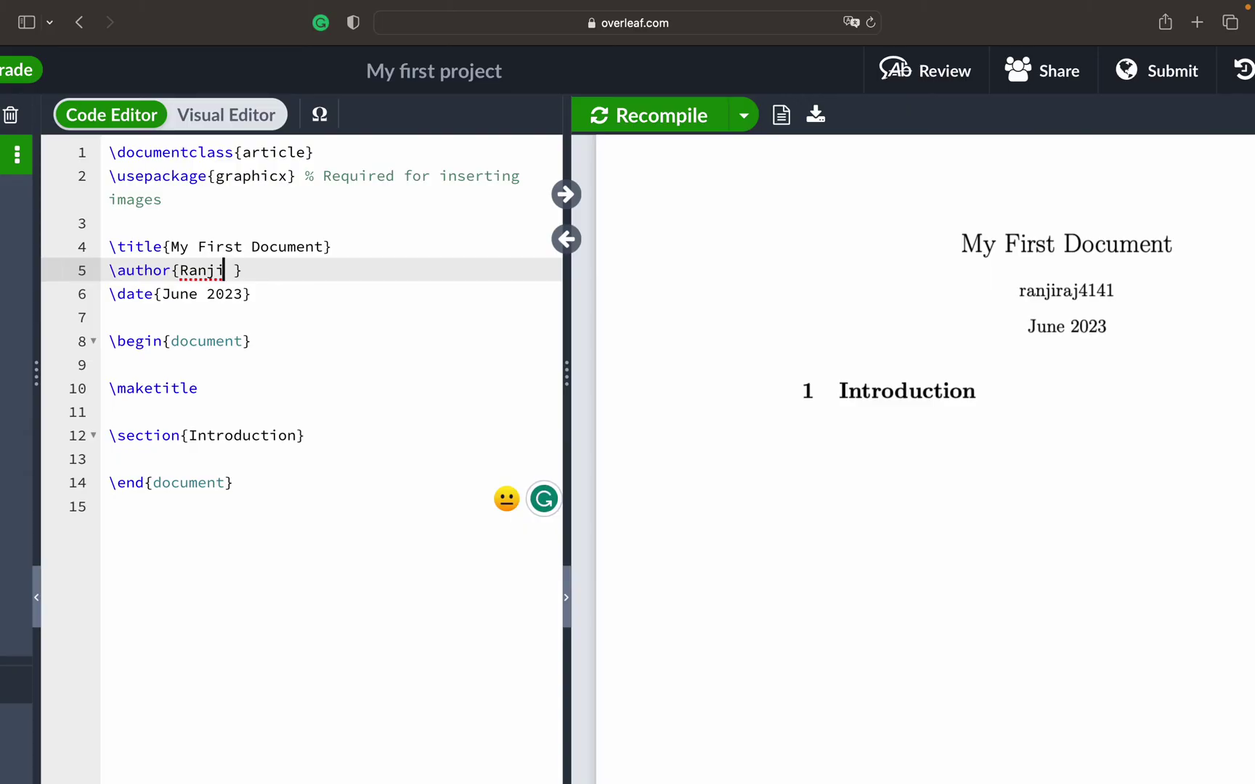
{"action": "left_click", "coordinate": [233, 270]}
{"action": "type", "text": "Raj"}
{"action": "key", "text": "super+Return"}
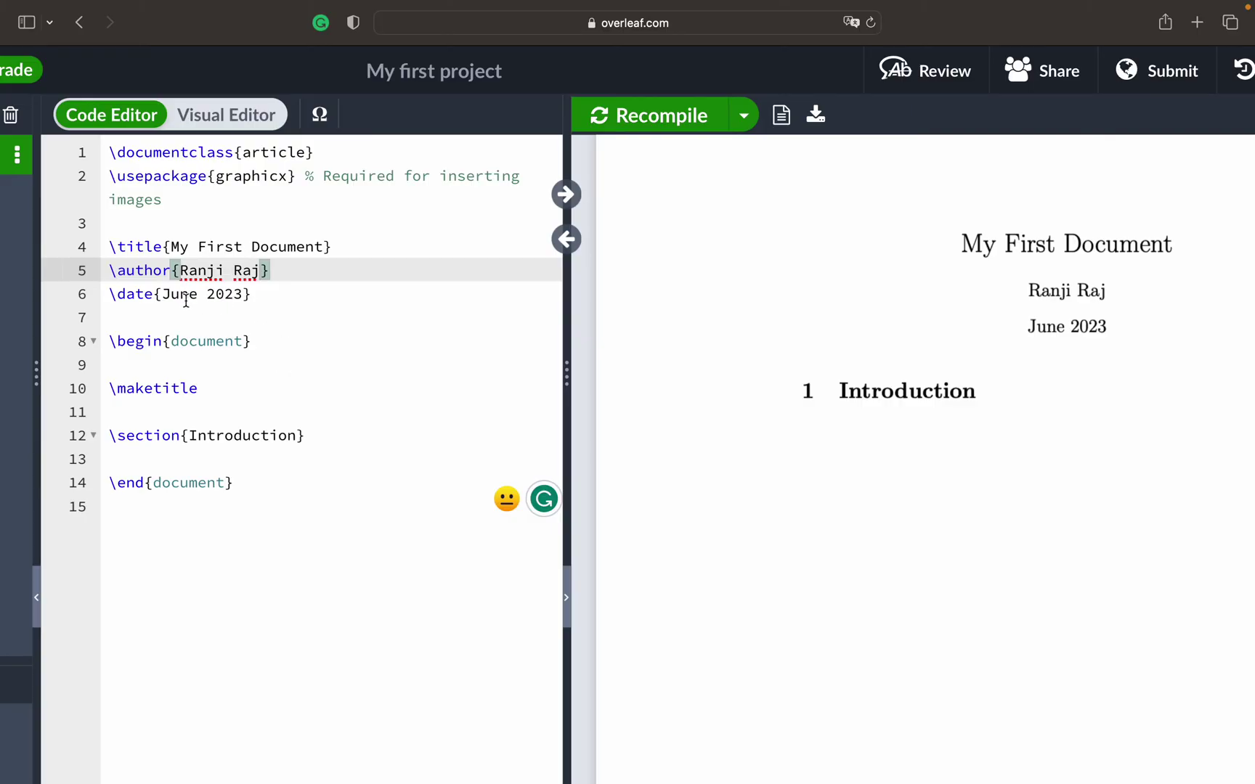
{"action": "left_click", "coordinate": [163, 295]}
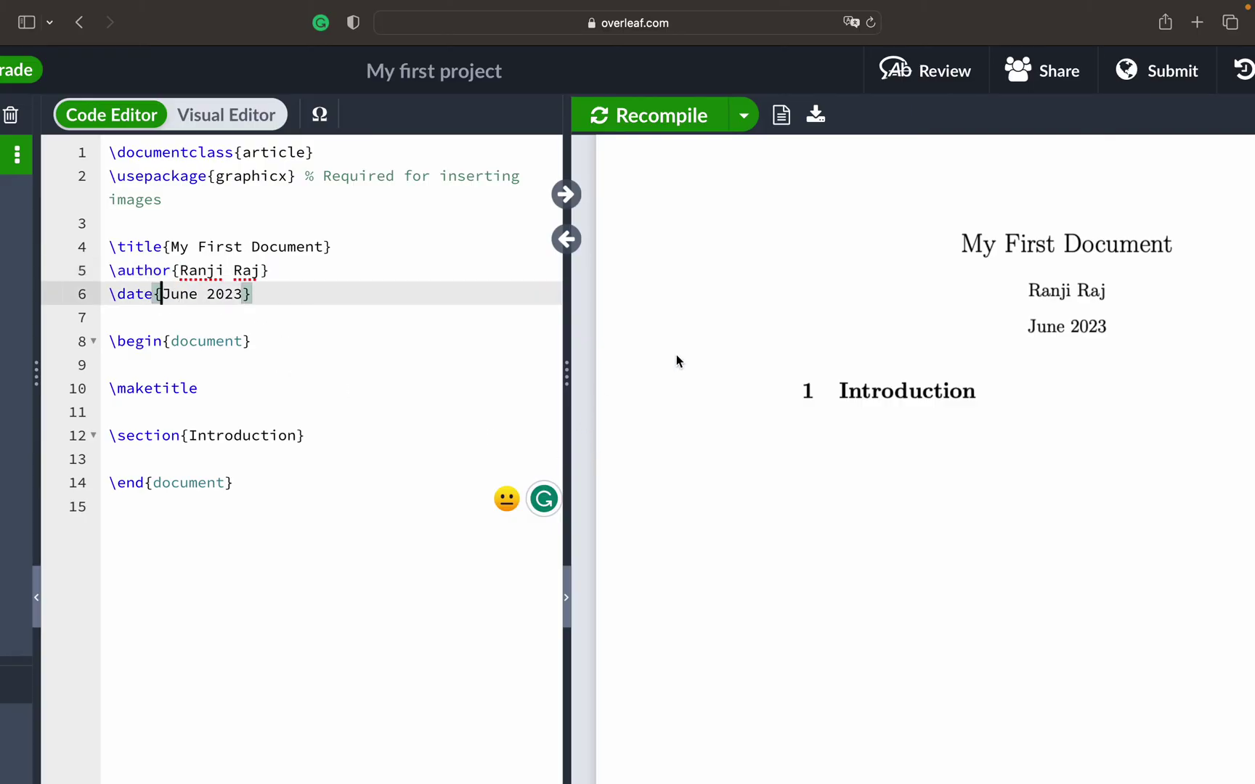
{"action": "key", "text": "shift+Right"}
{"action": "key", "text": "shift+Right"}
{"action": "key", "text": "shift+Right"}
{"action": "key", "text": "shift+Right"}
{"action": "key", "text": "shift+Right"}
{"action": "key", "text": "shift+Right"}
{"action": "key", "text": "shift+Right"}
{"action": "key", "text": "shift+Right"}
{"action": "key", "text": "shift+Right"}
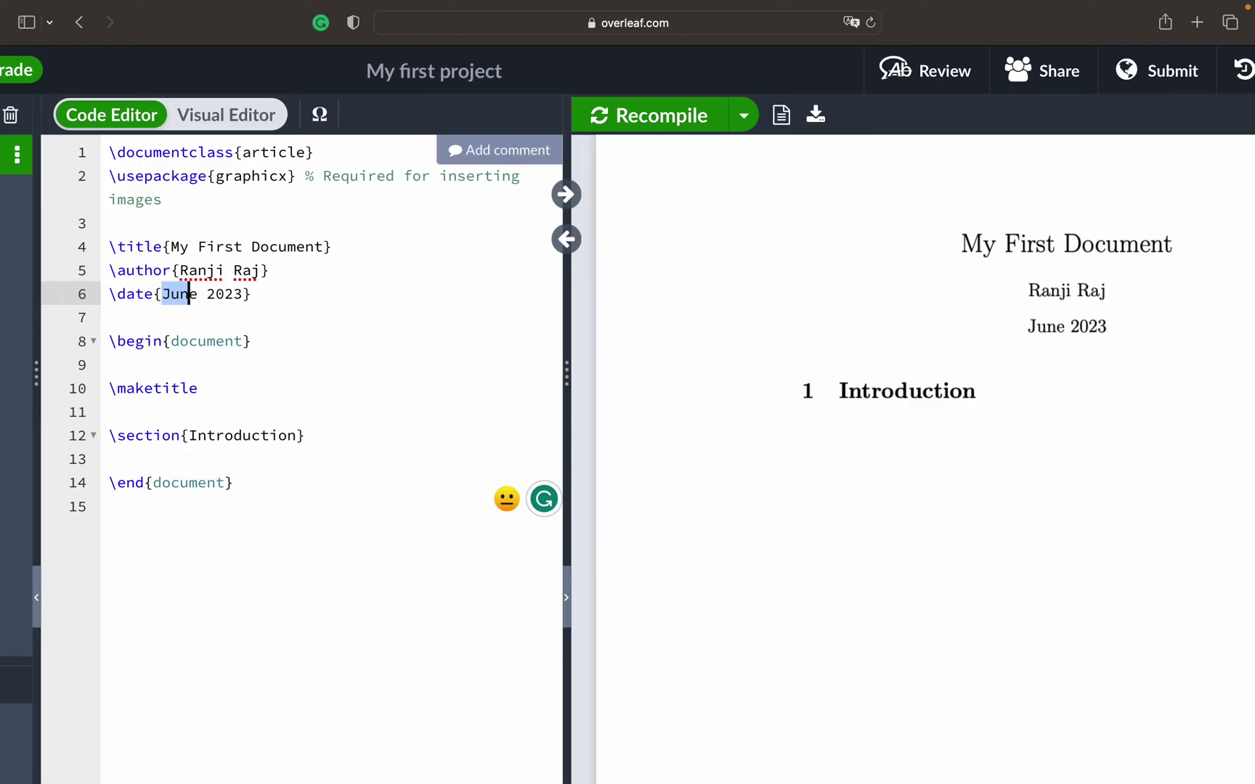
{"action": "key", "text": "BackSpace"}
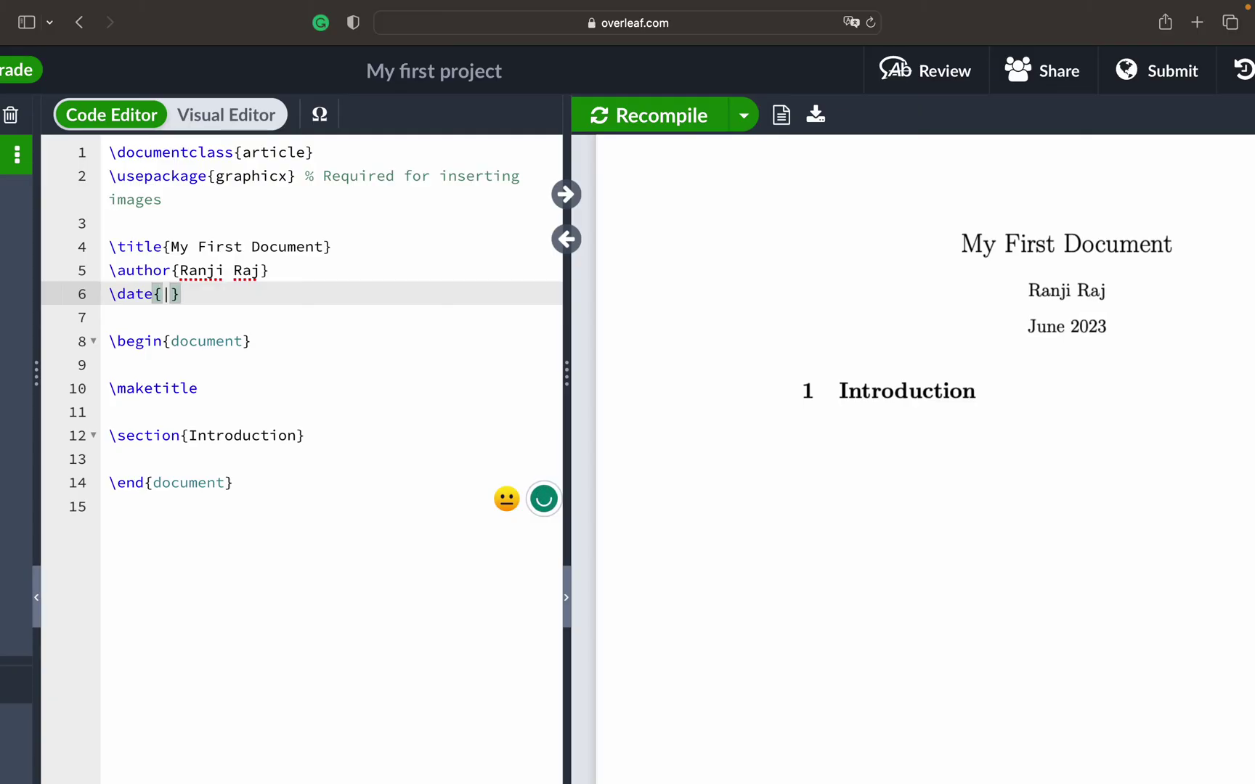
{"action": "key", "text": "BackSpace"}
{"action": "left_click", "coordinate": [119, 298]}
{"action": "key", "text": "shift+Left"}
{"action": "key", "text": "Left"}
{"action": "key", "text": "Right"}
{"action": "key", "text": "Right"}
{"action": "key", "text": "Right"}
{"action": "key", "text": "Right"}
{"action": "key", "text": "Right"}
{"action": "key", "text": "Right"}
{"action": "type", "text": "\\"}
{"action": "type", "text": "tod"}
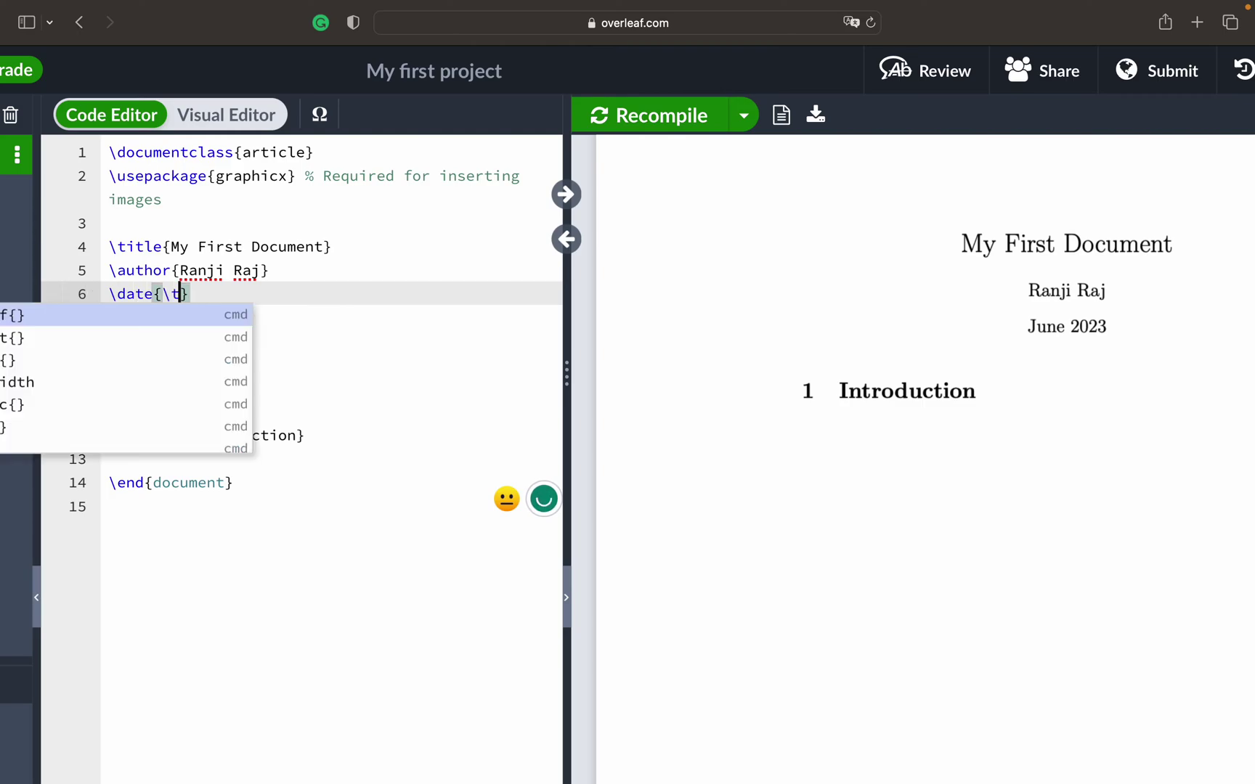
{"action": "type", "text": "a"}
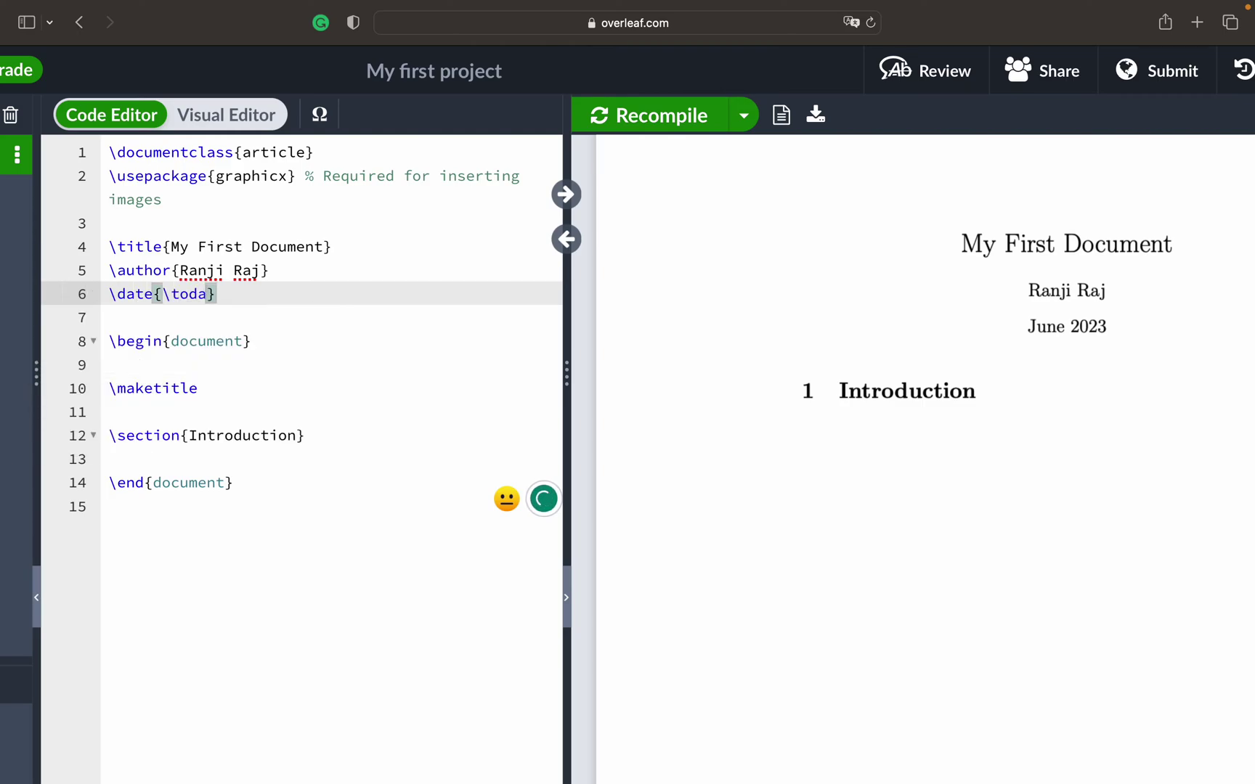
{"action": "type", "text": "y"}
{"action": "key", "text": "super+s"}
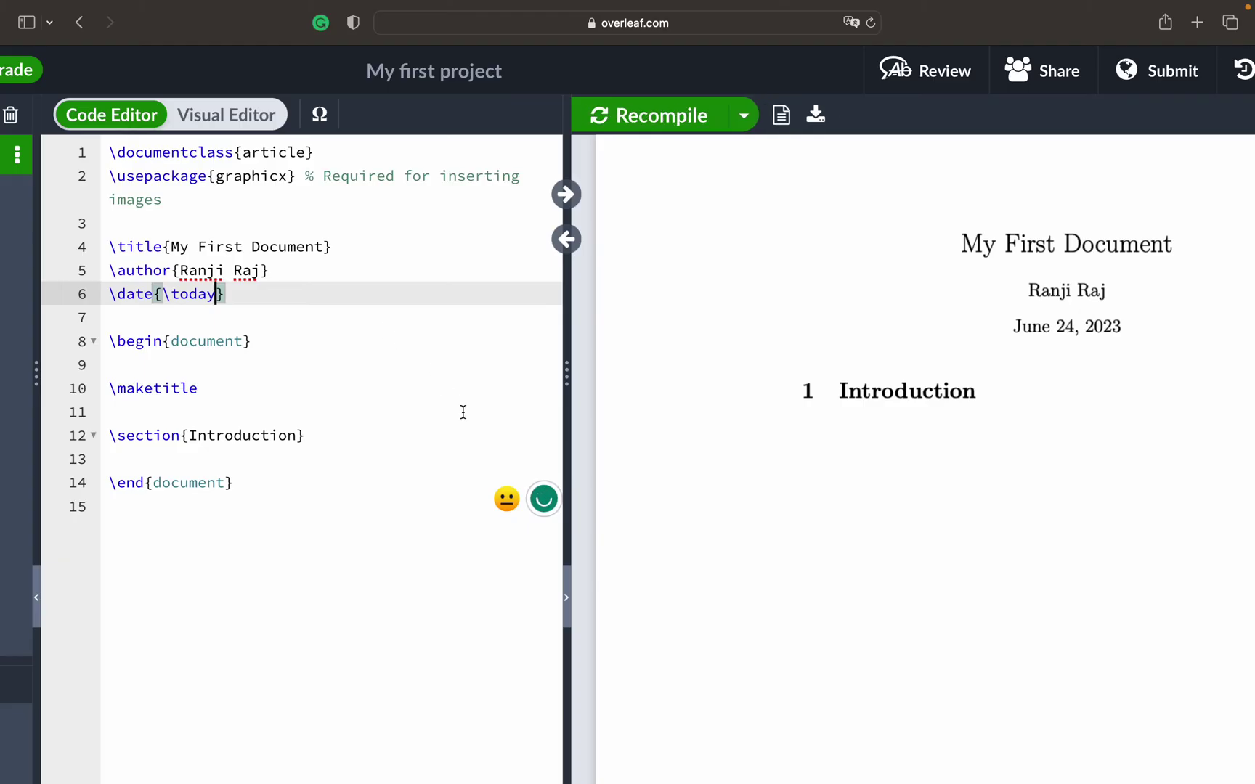
{"action": "left_click", "coordinate": [353, 321]}
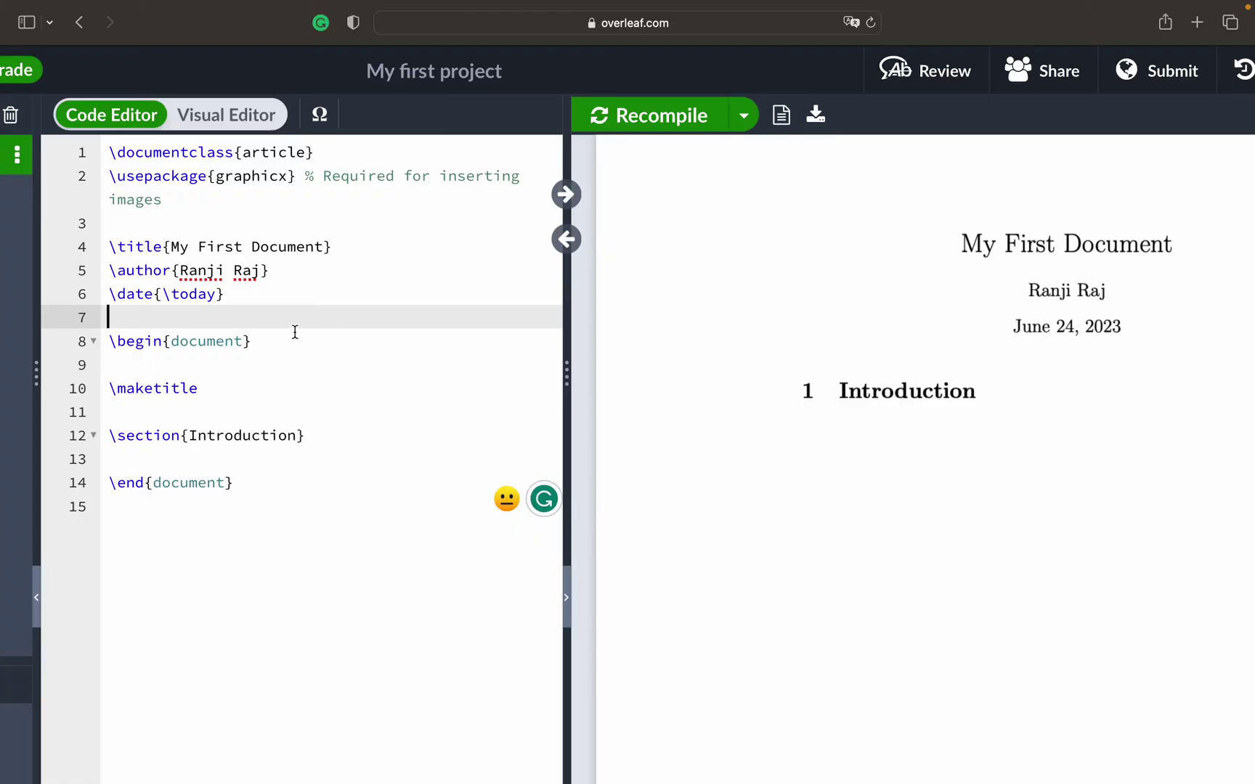
{"action": "left_click", "coordinate": [267, 289]}
{"action": "left_click", "coordinate": [162, 295]}
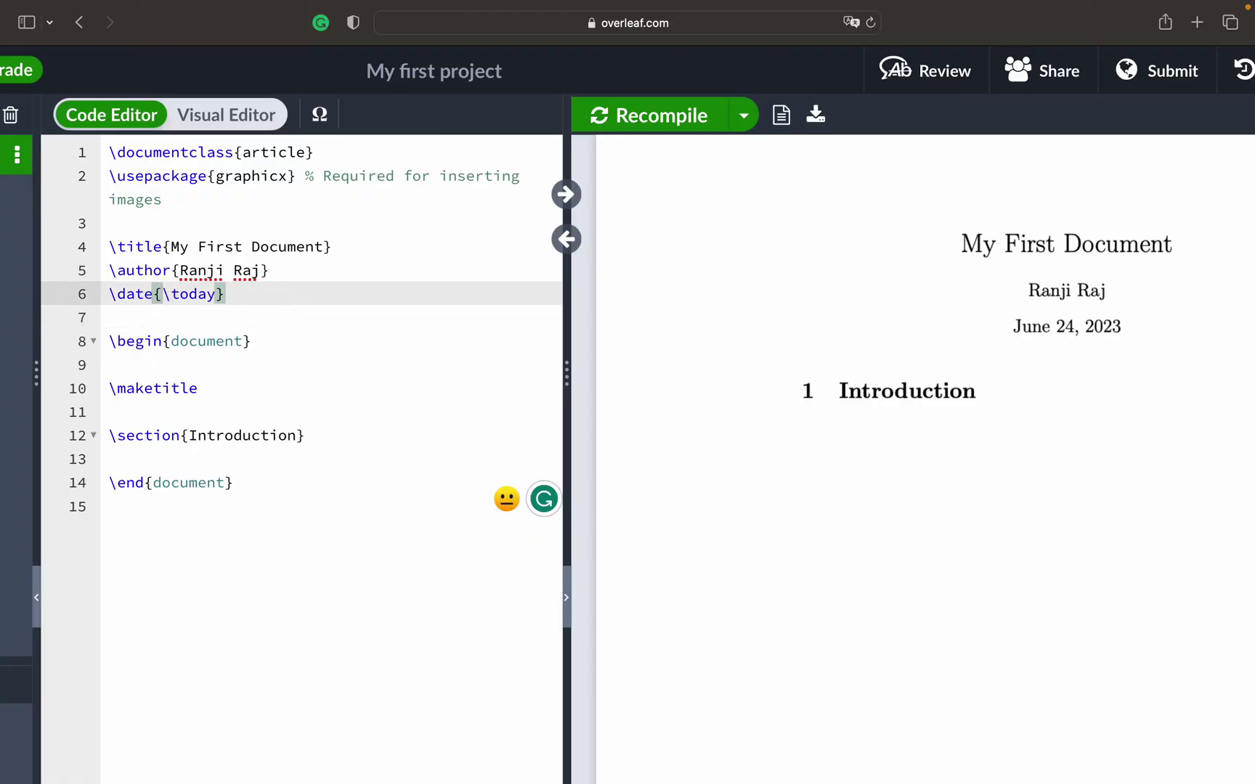
{"action": "key", "text": "shift+Right"}
{"action": "key", "text": "shift+Right"}
{"action": "key", "text": "shift+Right"}
{"action": "key", "text": "shift+Right"}
{"action": "key", "text": "shift+Right"}
{"action": "key", "text": "shift+Right"}
{"action": "key", "text": "Right"}
{"action": "key", "text": "Right"}
{"action": "scroll", "coordinate": [279, 331], "scroll_direction": "left", "scroll_amount": 2}
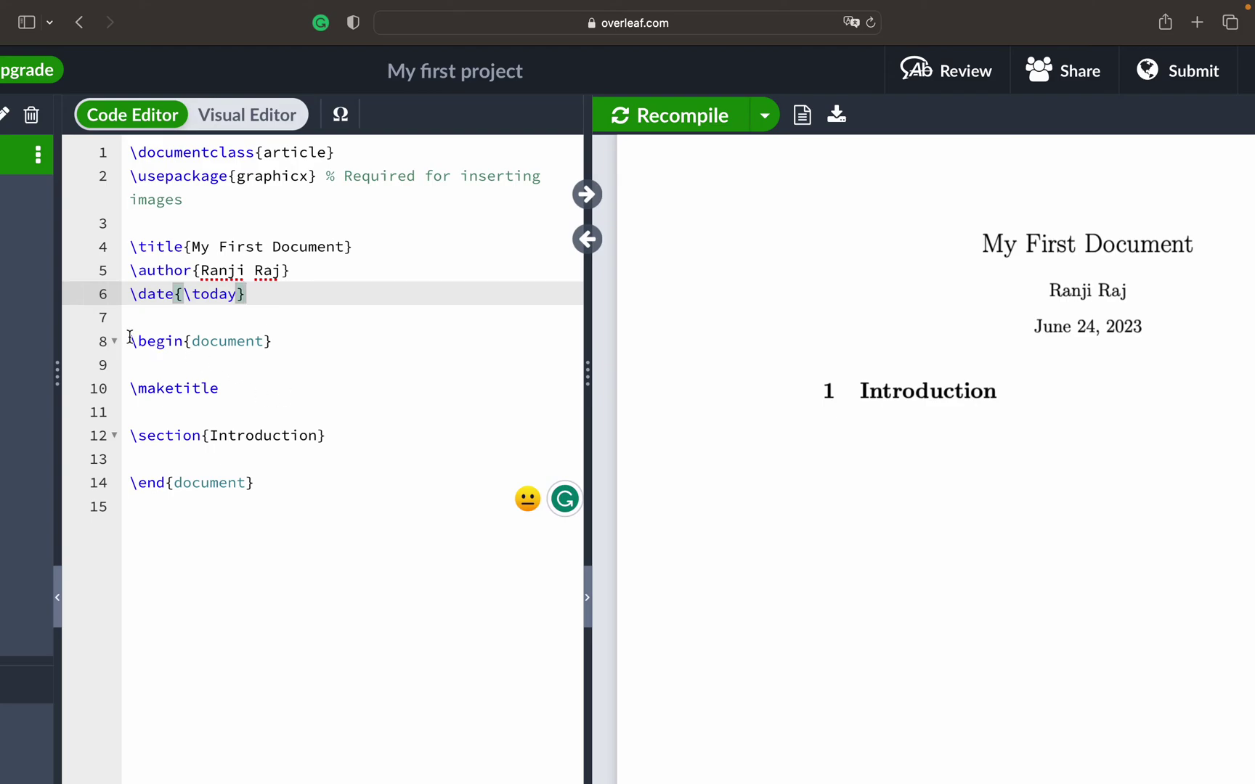
{"action": "left_click_drag", "start_coordinate": [129, 335], "coordinate": [303, 367]}
{"action": "left_click", "coordinate": [299, 336]}
{"action": "left_click_drag", "start_coordinate": [297, 505], "coordinate": [257, 490]}
{"action": "scroll", "coordinate": [257, 490], "scroll_direction": "down", "scroll_amount": 4}
{"action": "scroll", "coordinate": [258, 490], "scroll_direction": "left", "scroll_amount": 2}
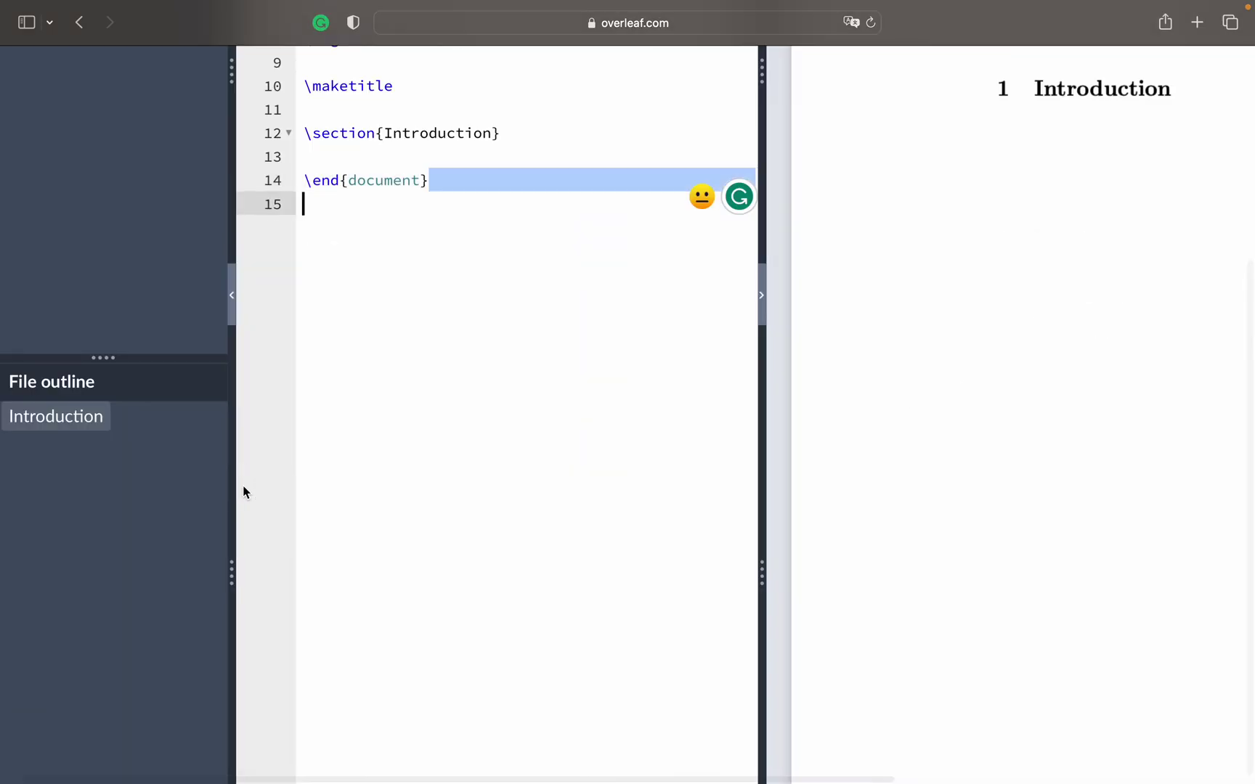
{"action": "scroll", "coordinate": [451, 375], "scroll_direction": "up", "scroll_amount": 3}
{"action": "left_click", "coordinate": [517, 249]}
{"action": "scroll", "coordinate": [516, 247], "scroll_direction": "up", "scroll_amount": 1}
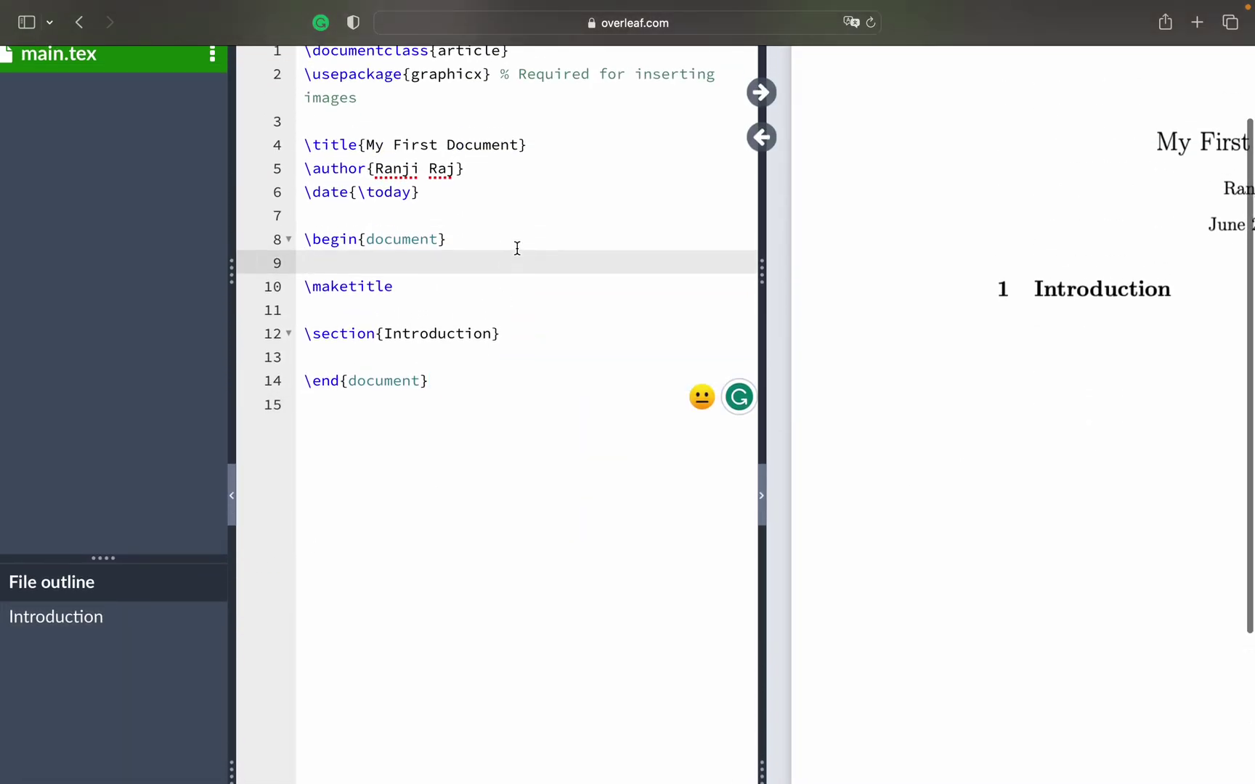
{"action": "scroll", "coordinate": [435, 331], "scroll_direction": "up", "scroll_amount": 1}
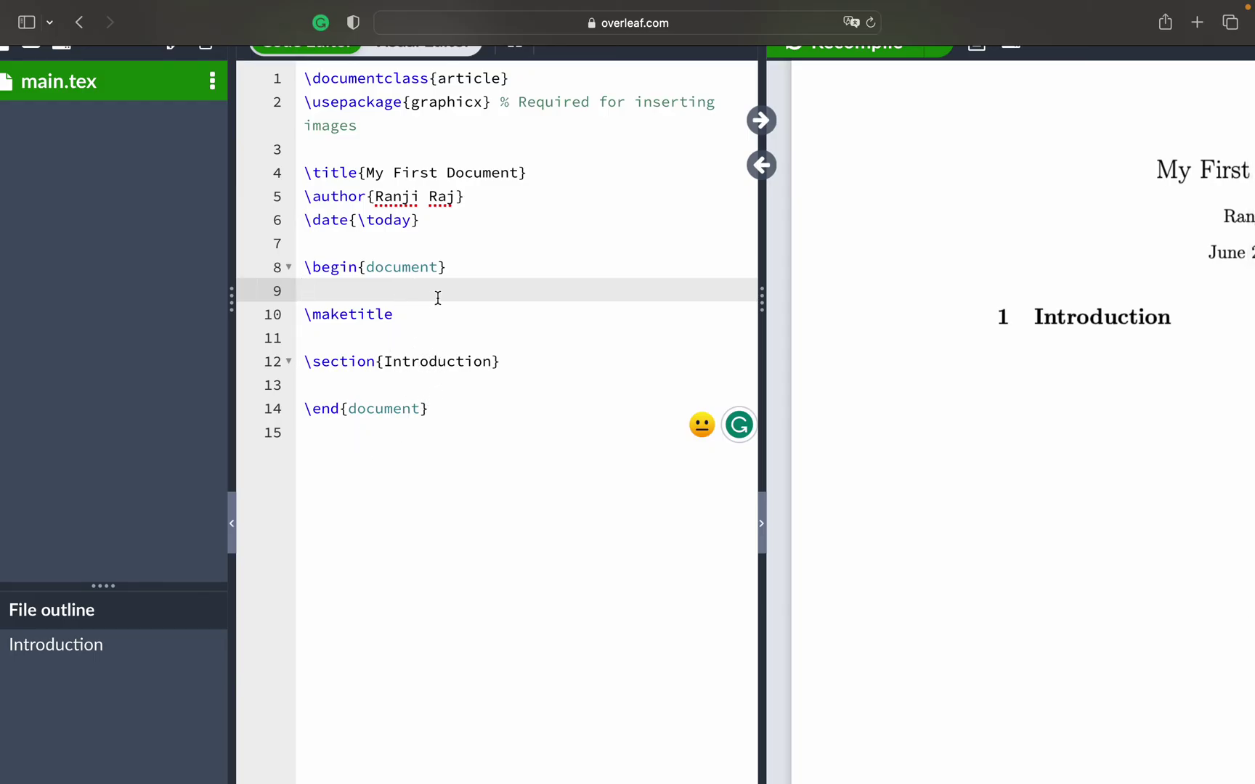
{"action": "scroll", "coordinate": [474, 360], "scroll_direction": "left", "scroll_amount": 1}
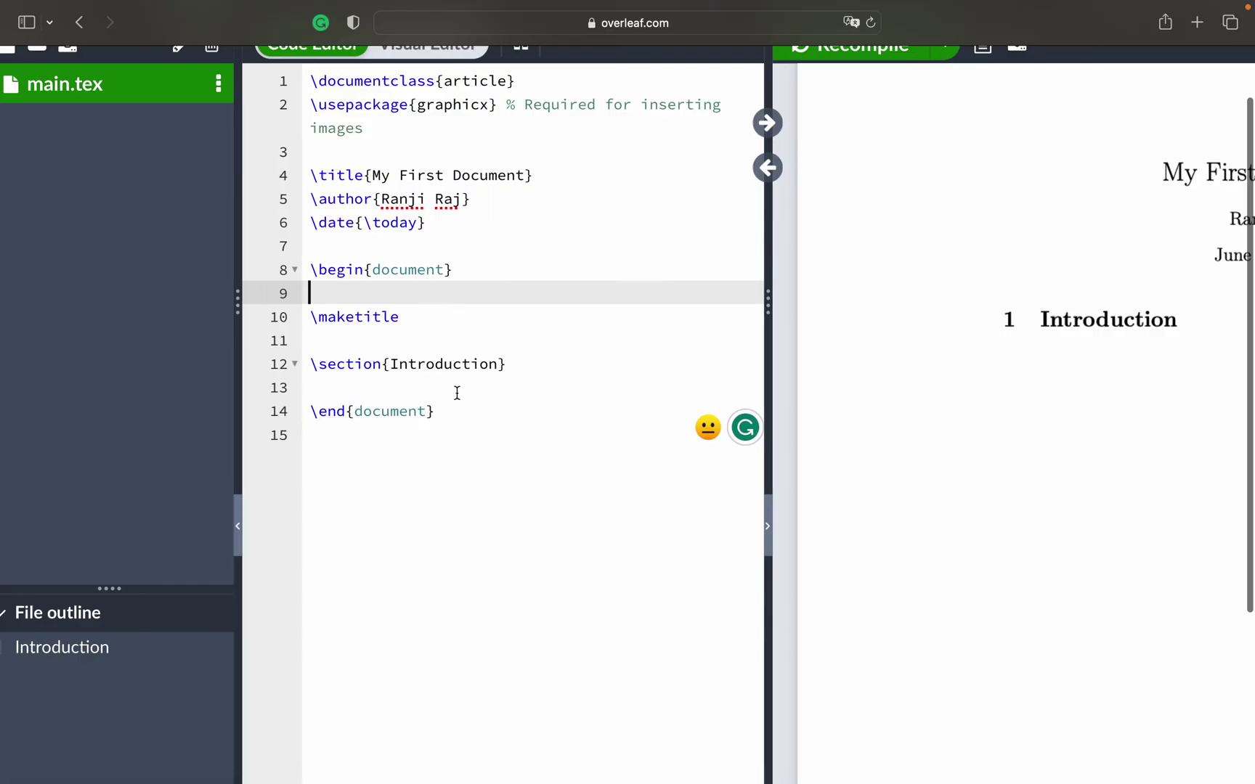
{"action": "left_click", "coordinate": [470, 267]}
{"action": "left_click", "coordinate": [307, 270]}
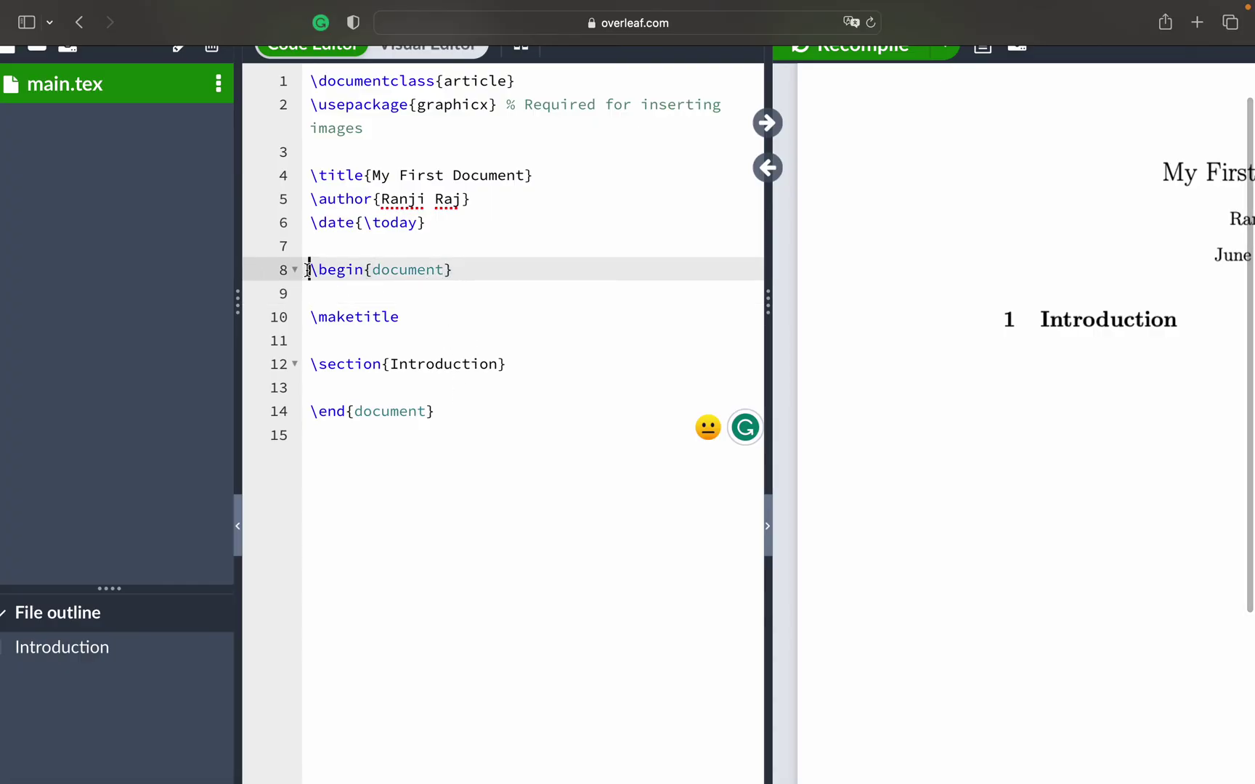
{"action": "type", "text": "%"}
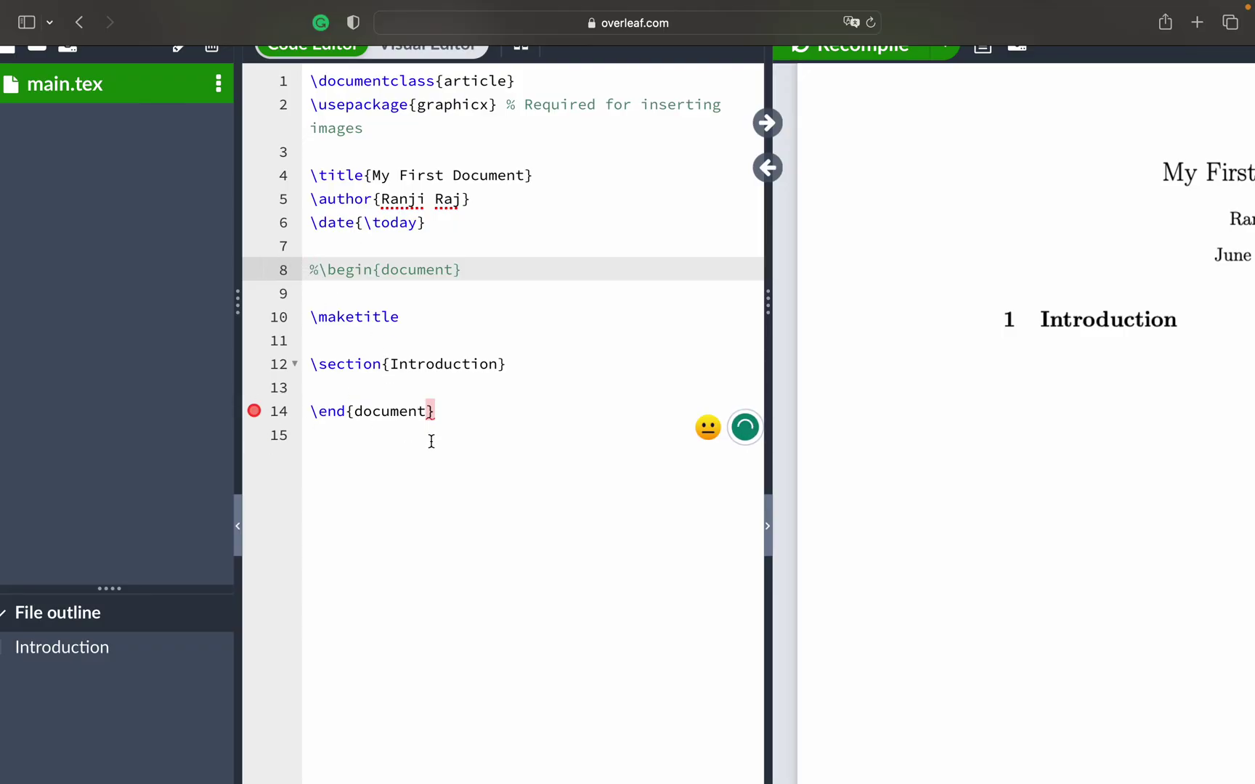
{"action": "key", "text": "BackSpace"}
{"action": "left_click", "coordinate": [312, 412]}
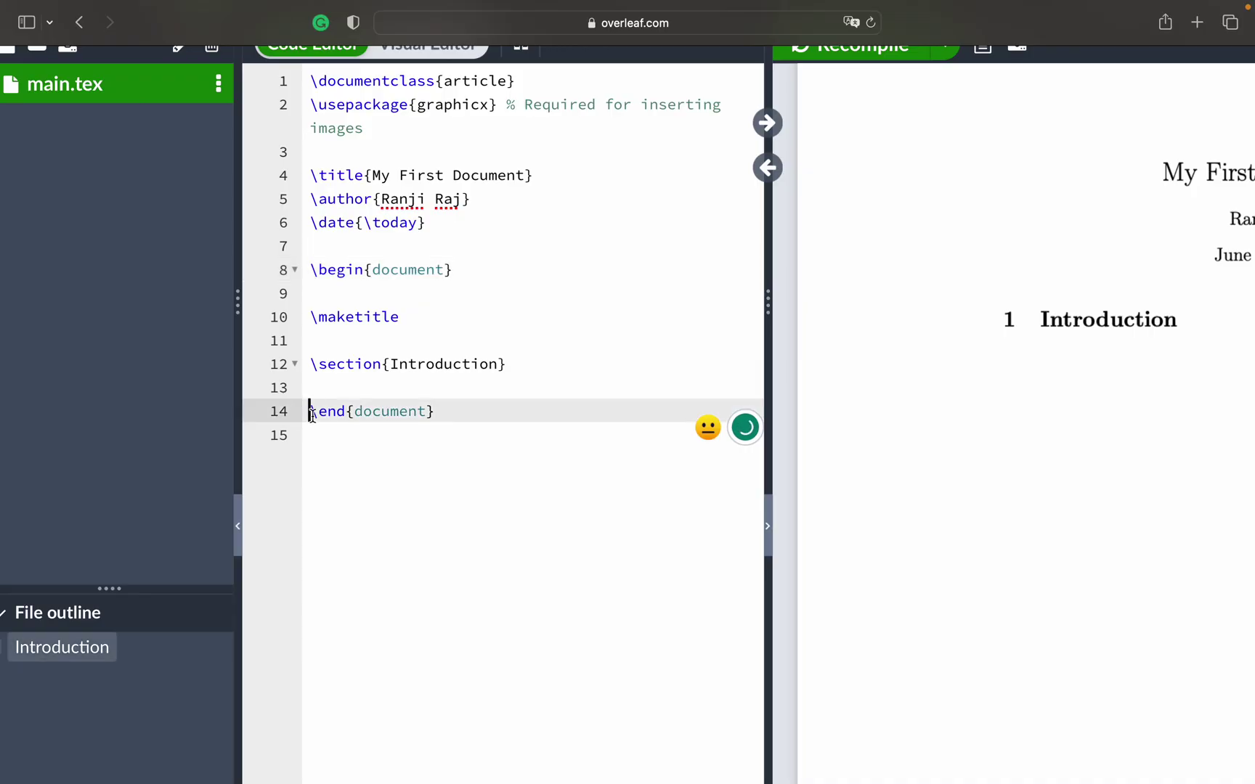
{"action": "type", "text": "%"}
{"action": "key", "text": "BackSpace"}
{"action": "left_click_drag", "start_coordinate": [312, 317], "coordinate": [517, 367]}
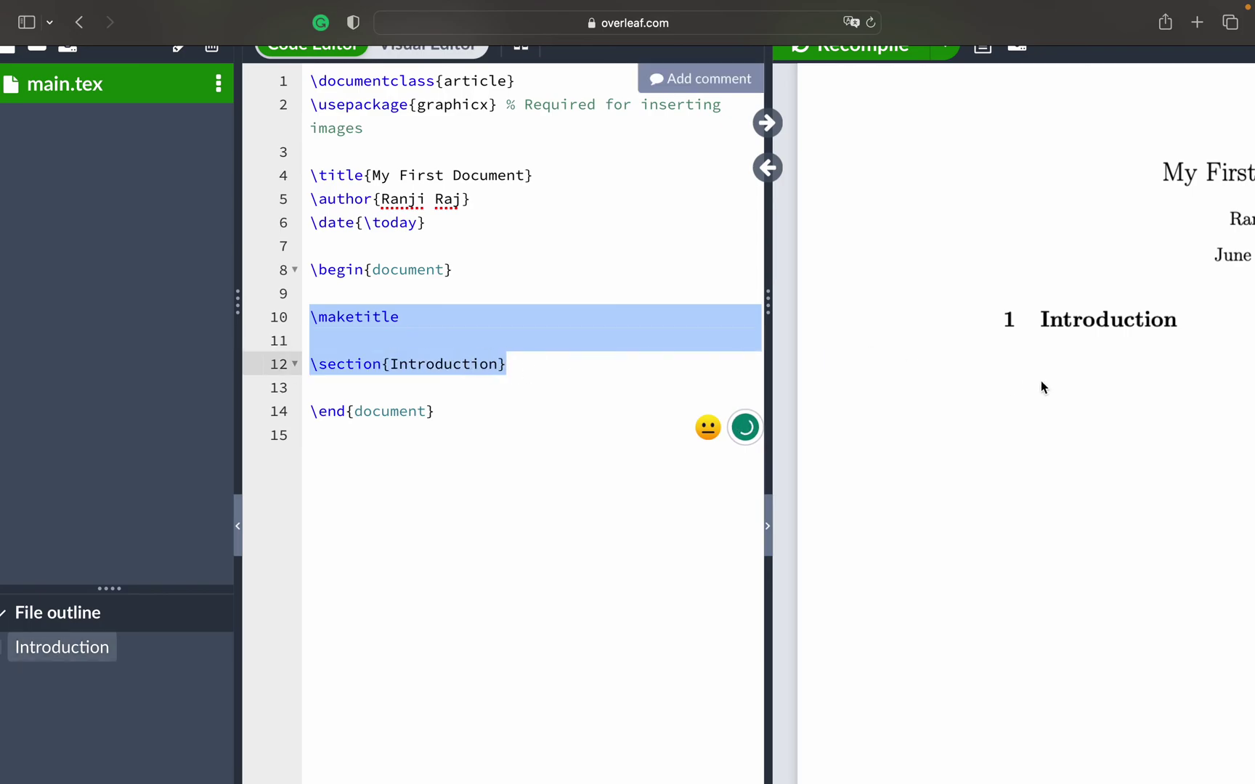
{"action": "scroll", "coordinate": [1040, 380], "scroll_direction": "right", "scroll_amount": 3}
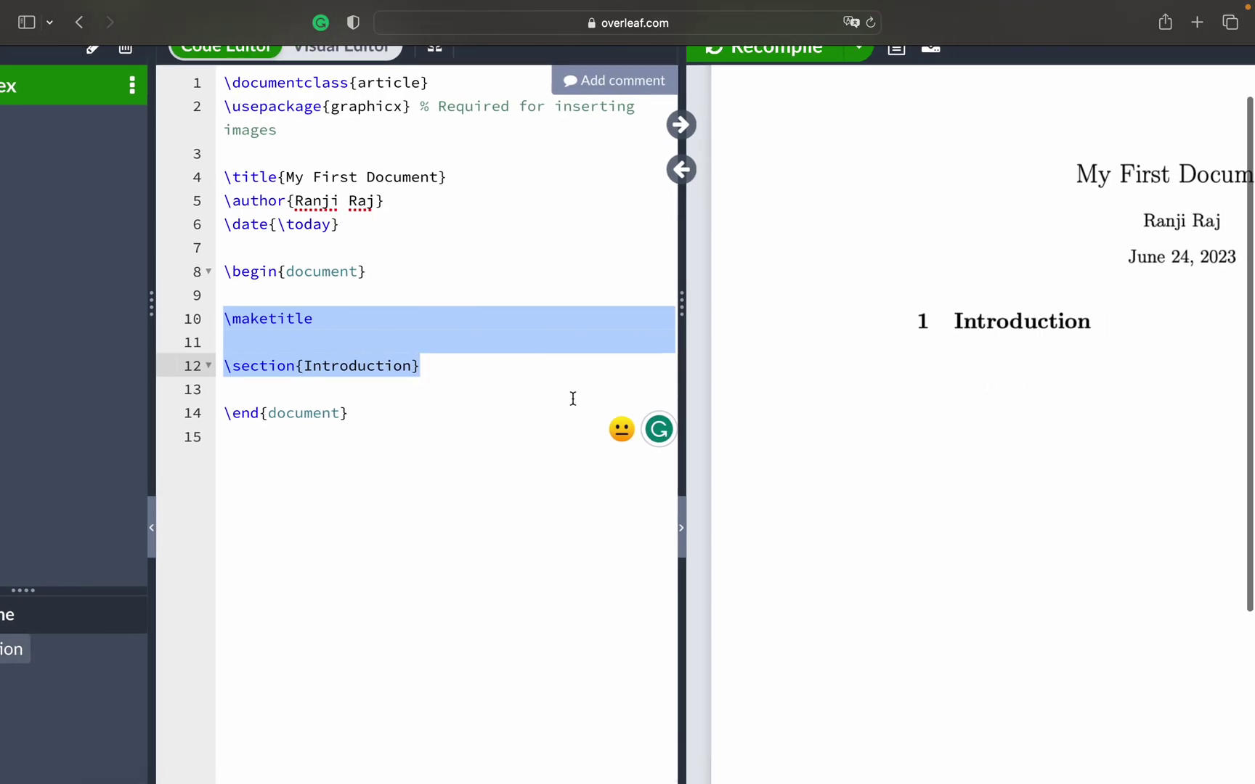
{"action": "left_click", "coordinate": [409, 320]}
{"action": "scroll", "coordinate": [410, 384], "scroll_direction": "down", "scroll_amount": 5}
{"action": "scroll", "coordinate": [411, 384], "scroll_direction": "left", "scroll_amount": 2}
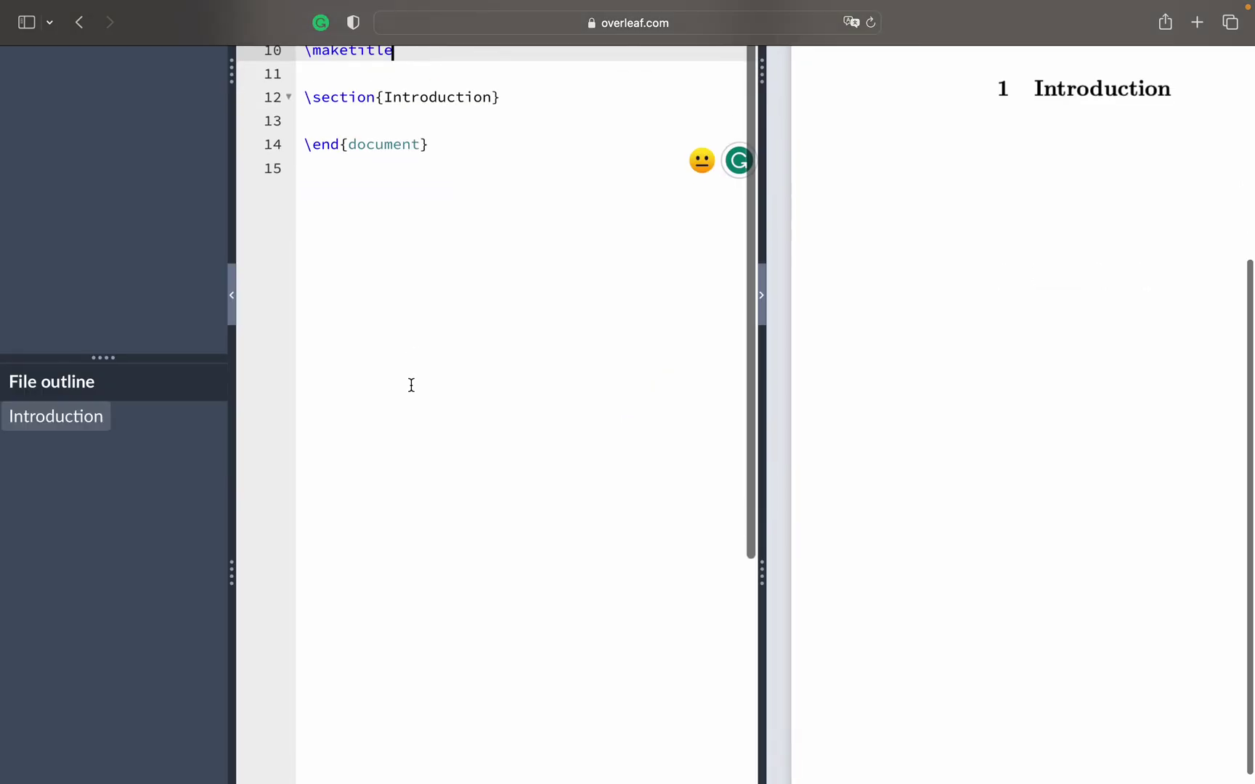
{"action": "scroll", "coordinate": [411, 385], "scroll_direction": "up", "scroll_amount": 5}
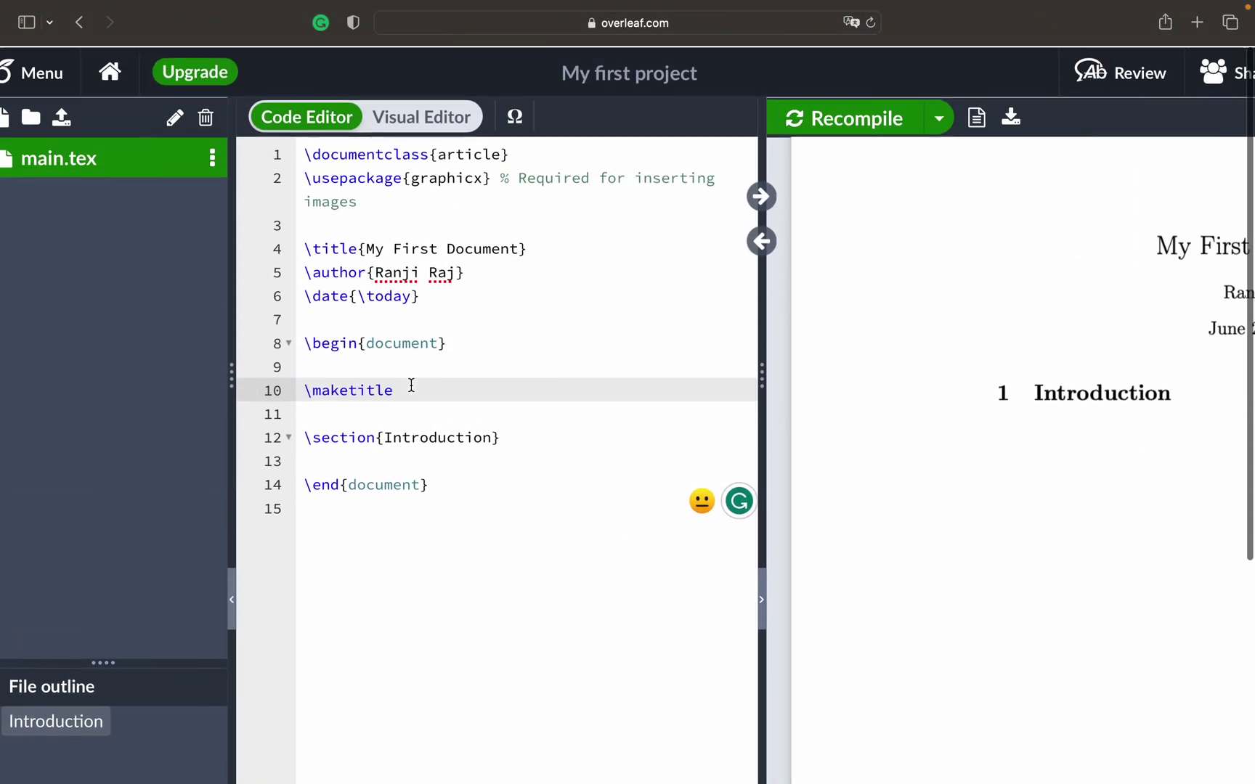
{"action": "left_click", "coordinate": [309, 391]}
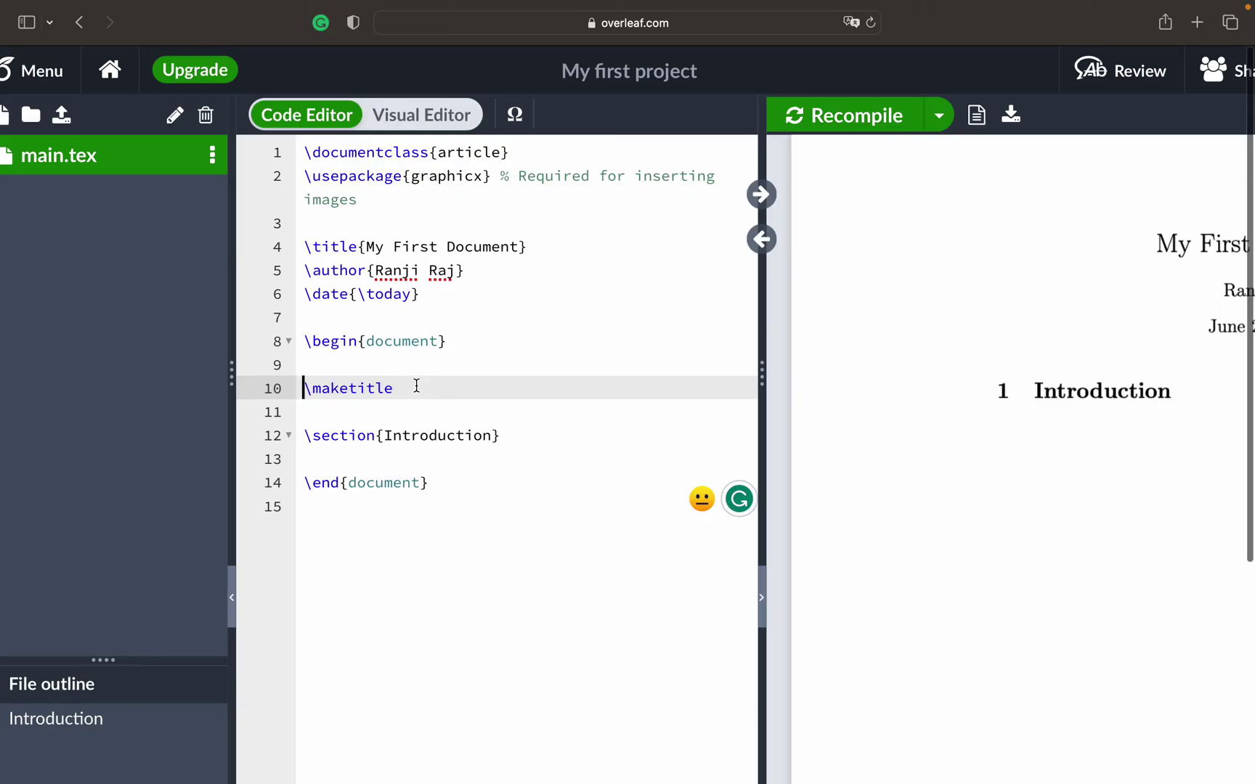
{"action": "left_click_drag", "start_coordinate": [305, 389], "coordinate": [393, 388]}
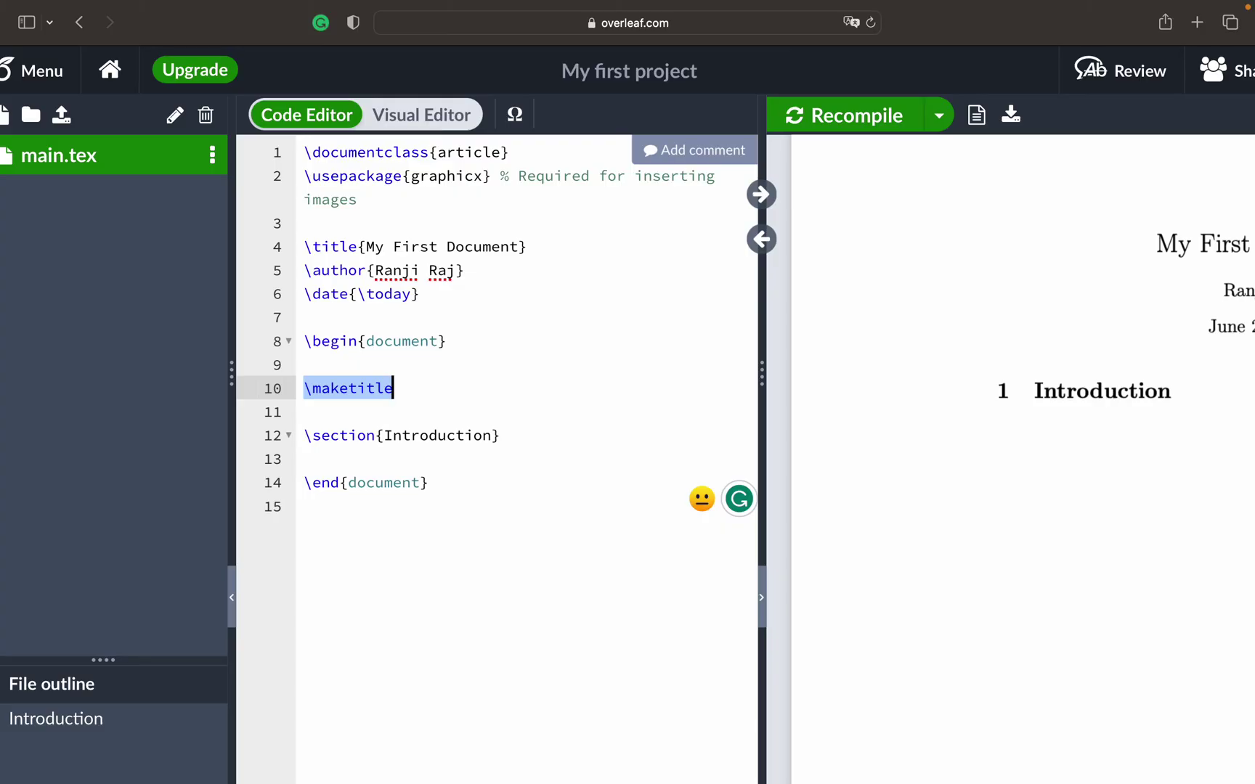
{"action": "left_click", "coordinate": [303, 389]}
{"action": "type", "text": "%"}
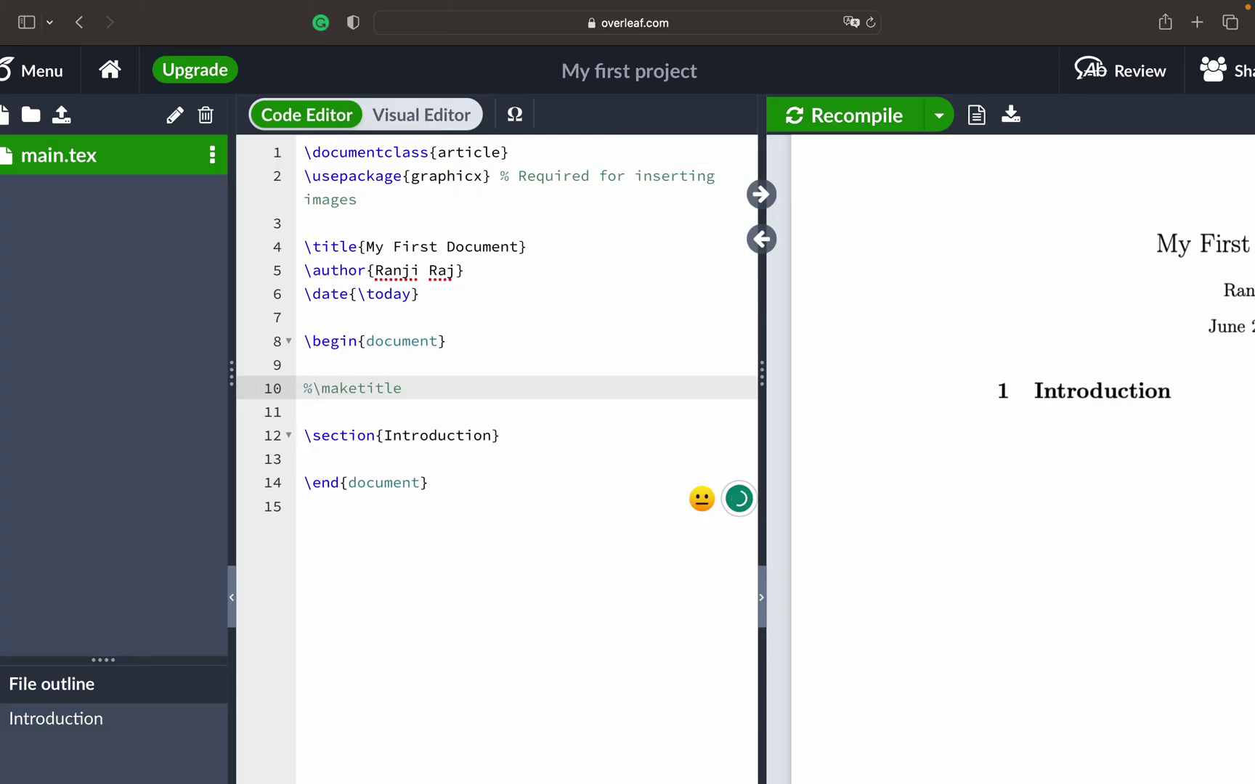
{"action": "key", "text": "super+s"}
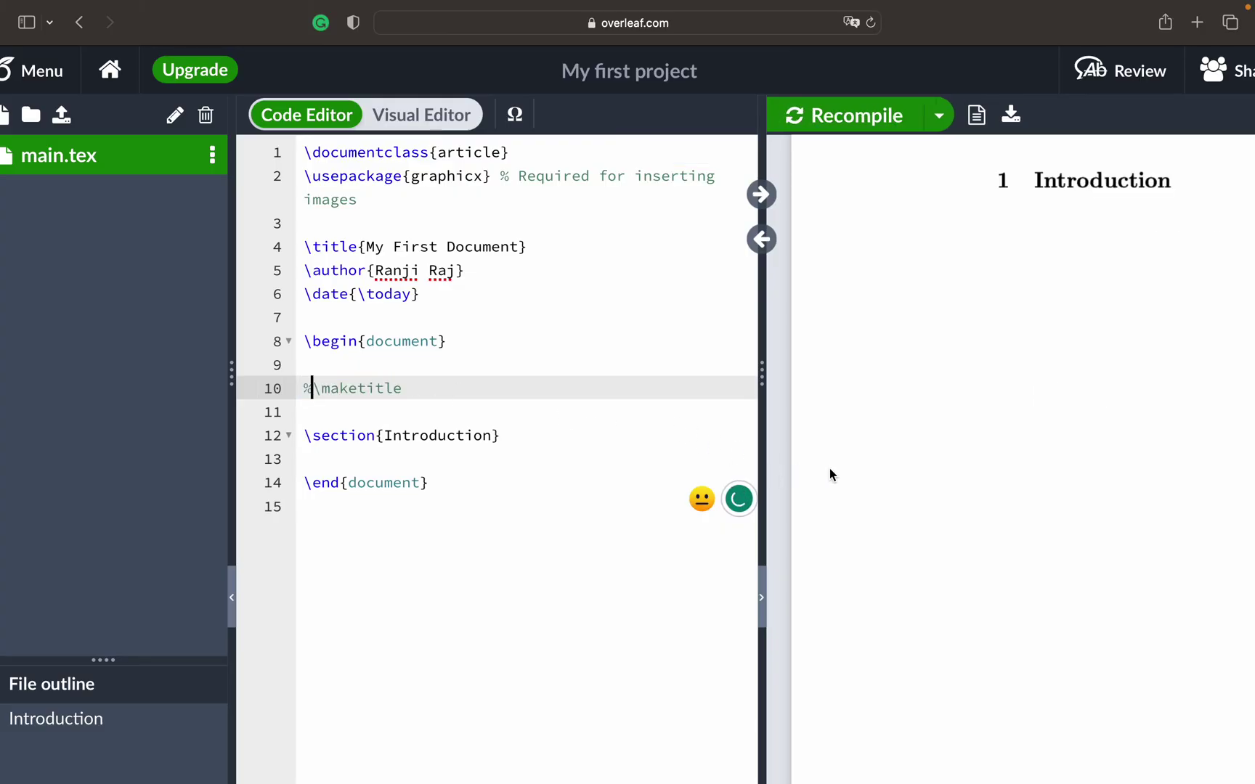
{"action": "scroll", "coordinate": [1033, 458], "scroll_direction": "right", "scroll_amount": 3}
{"action": "scroll", "coordinate": [1035, 461], "scroll_direction": "right", "scroll_amount": 5}
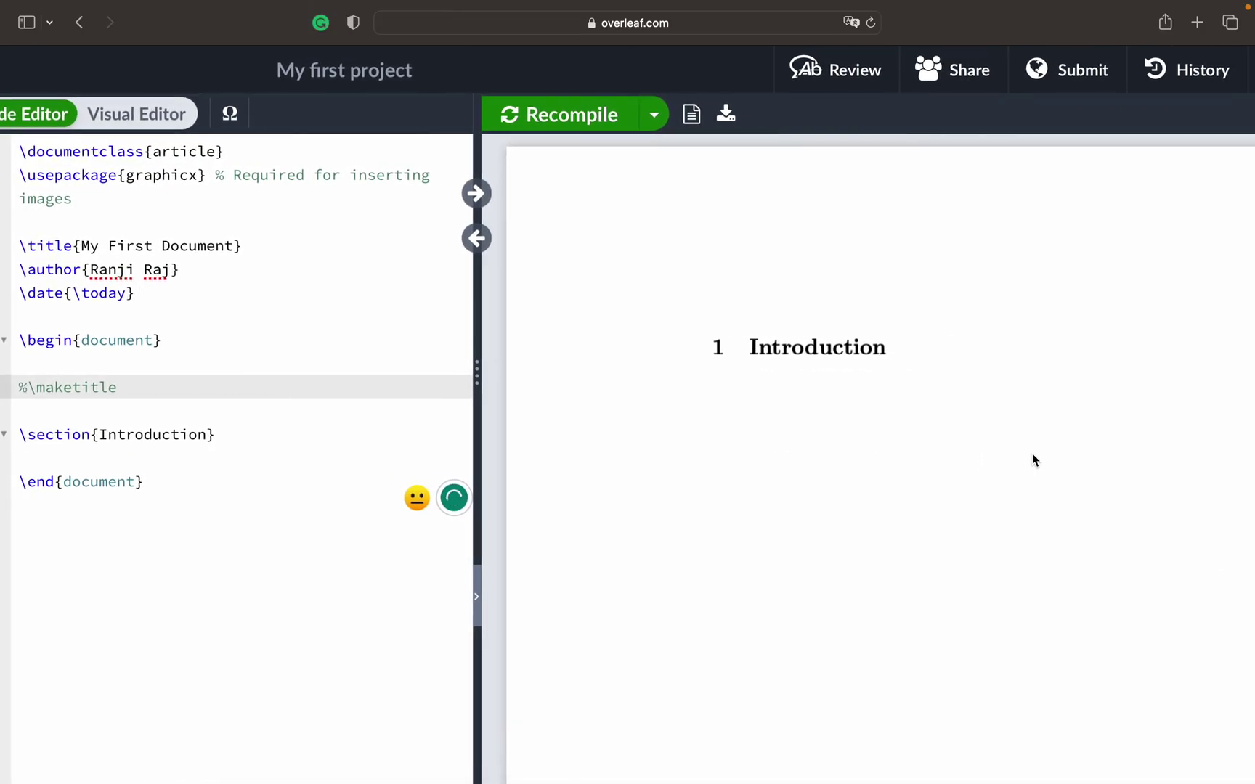
{"action": "scroll", "coordinate": [1033, 451], "scroll_direction": "left", "scroll_amount": 2}
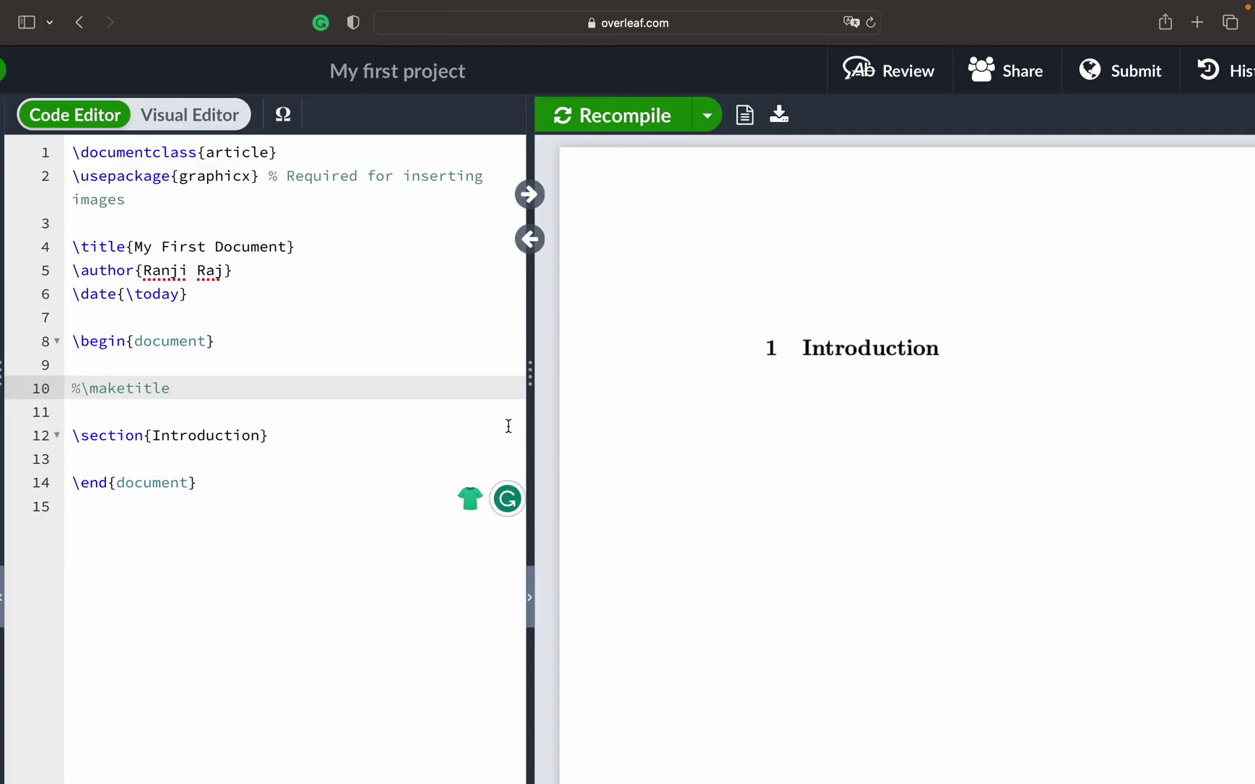
{"action": "scroll", "coordinate": [248, 436], "scroll_direction": "left", "scroll_amount": 1}
{"action": "scroll", "coordinate": [248, 435], "scroll_direction": "left", "scroll_amount": 1}
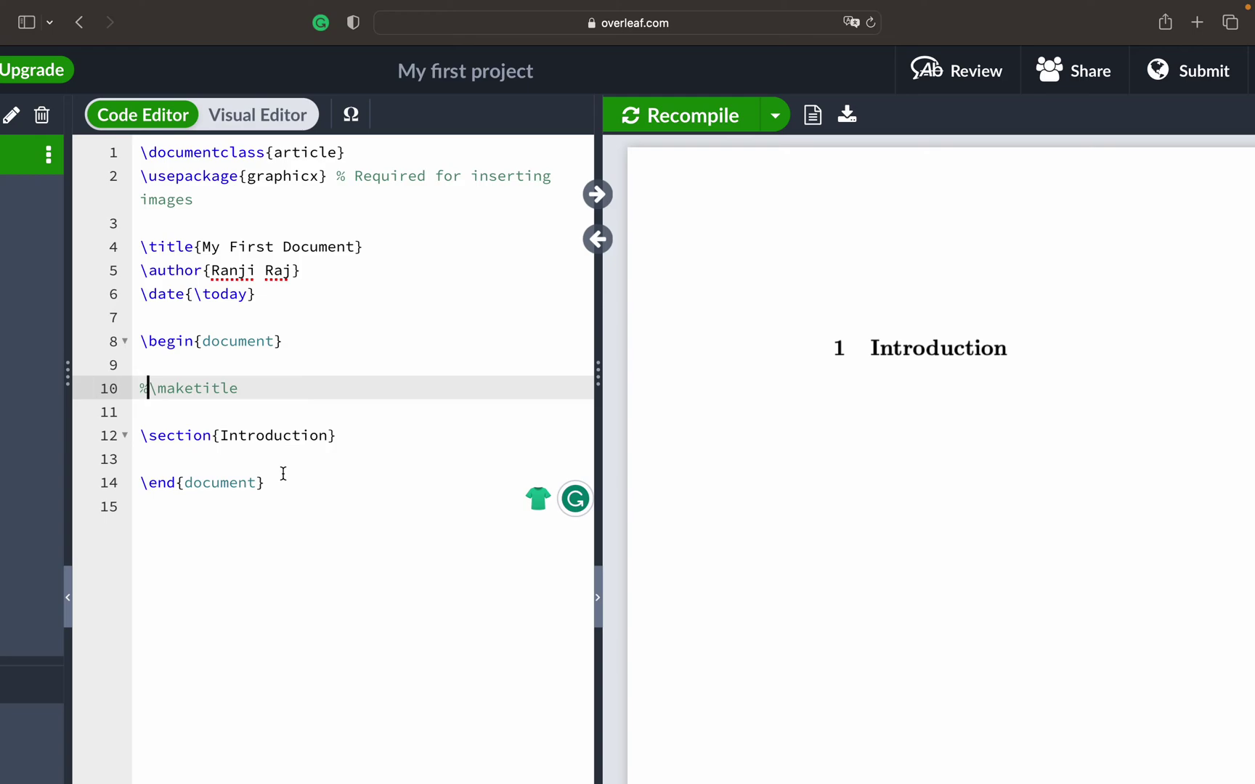
{"action": "key", "text": "BackSpace"}
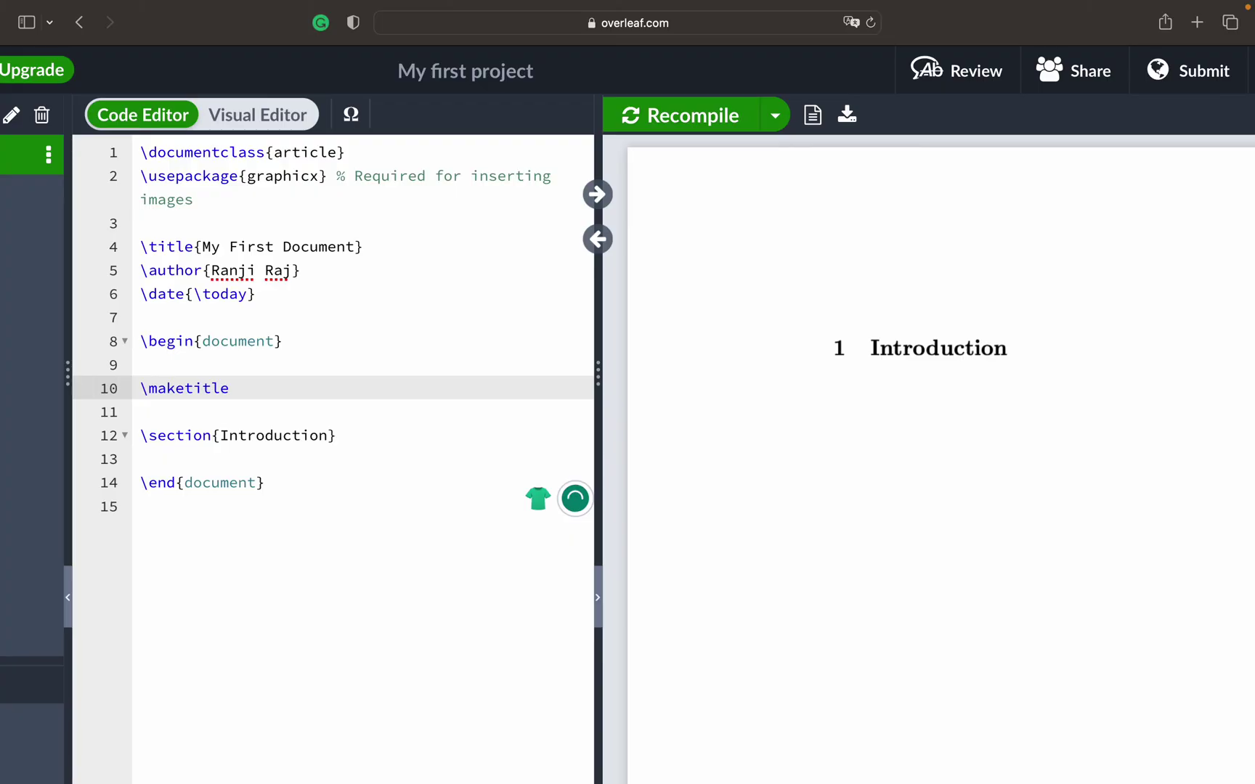
{"action": "left_click", "coordinate": [672, 119]}
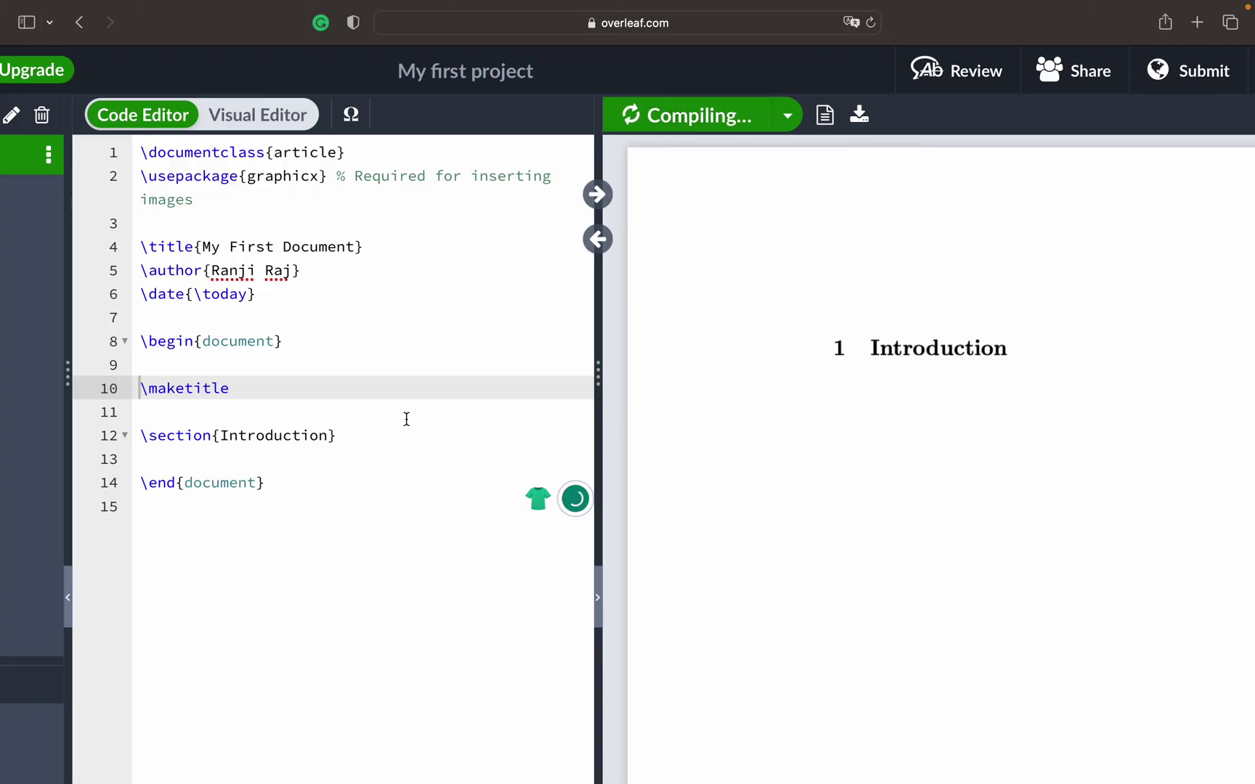
{"action": "scroll", "coordinate": [810, 515], "scroll_direction": "down", "scroll_amount": 2}
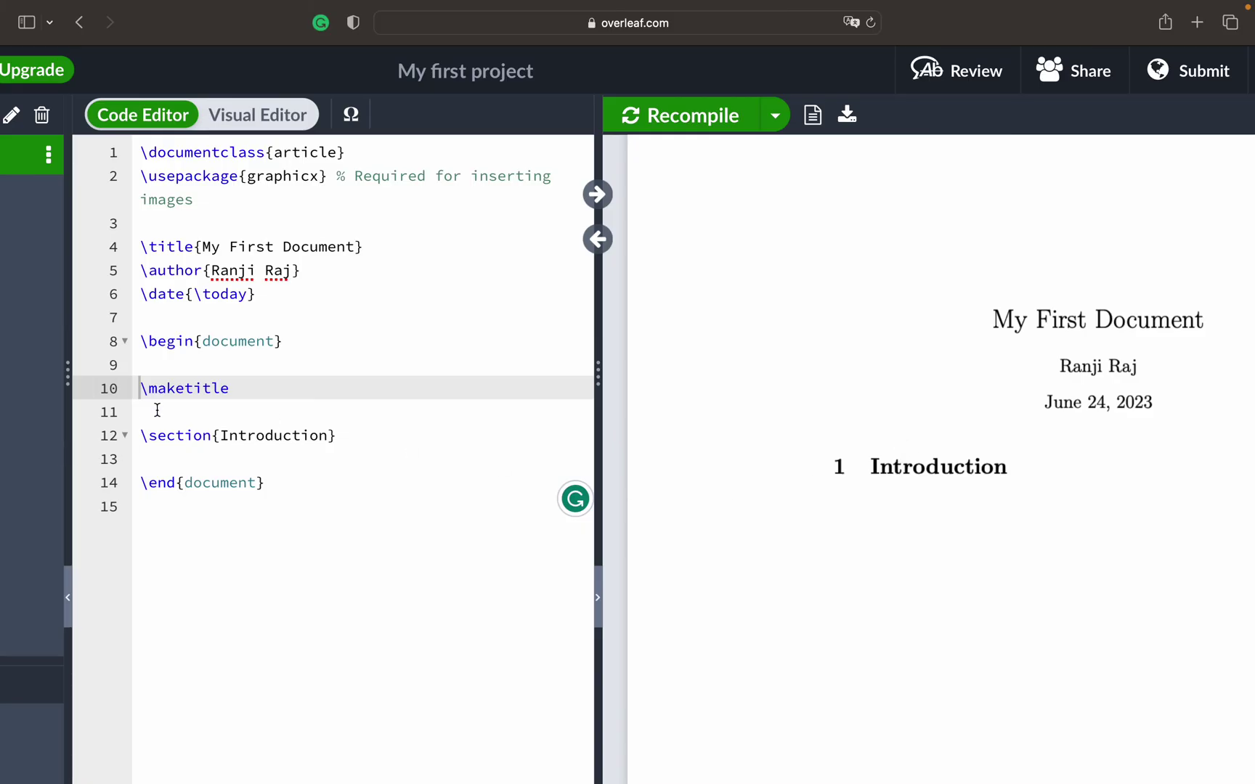
Step: Find the \section{Introduction} line and add blank lines below it
{"action": "left_click", "coordinate": [143, 431]}
{"action": "scroll", "coordinate": [143, 431], "scroll_direction": "down", "scroll_amount": 5}
{"action": "scroll", "coordinate": [143, 432], "scroll_direction": "left", "scroll_amount": 3}
{"action": "scroll", "coordinate": [504, 240], "scroll_direction": "up", "scroll_amount": 2}
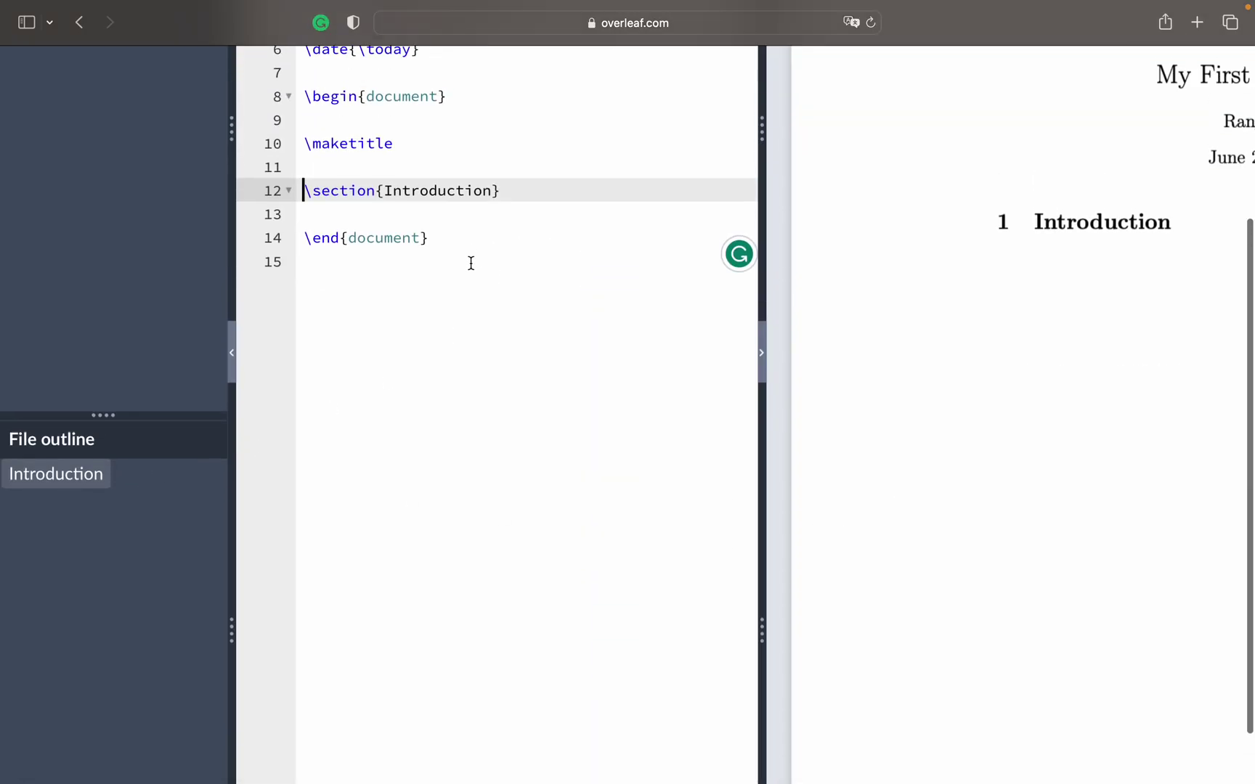
{"action": "scroll", "coordinate": [501, 230], "scroll_direction": "up", "scroll_amount": 3}
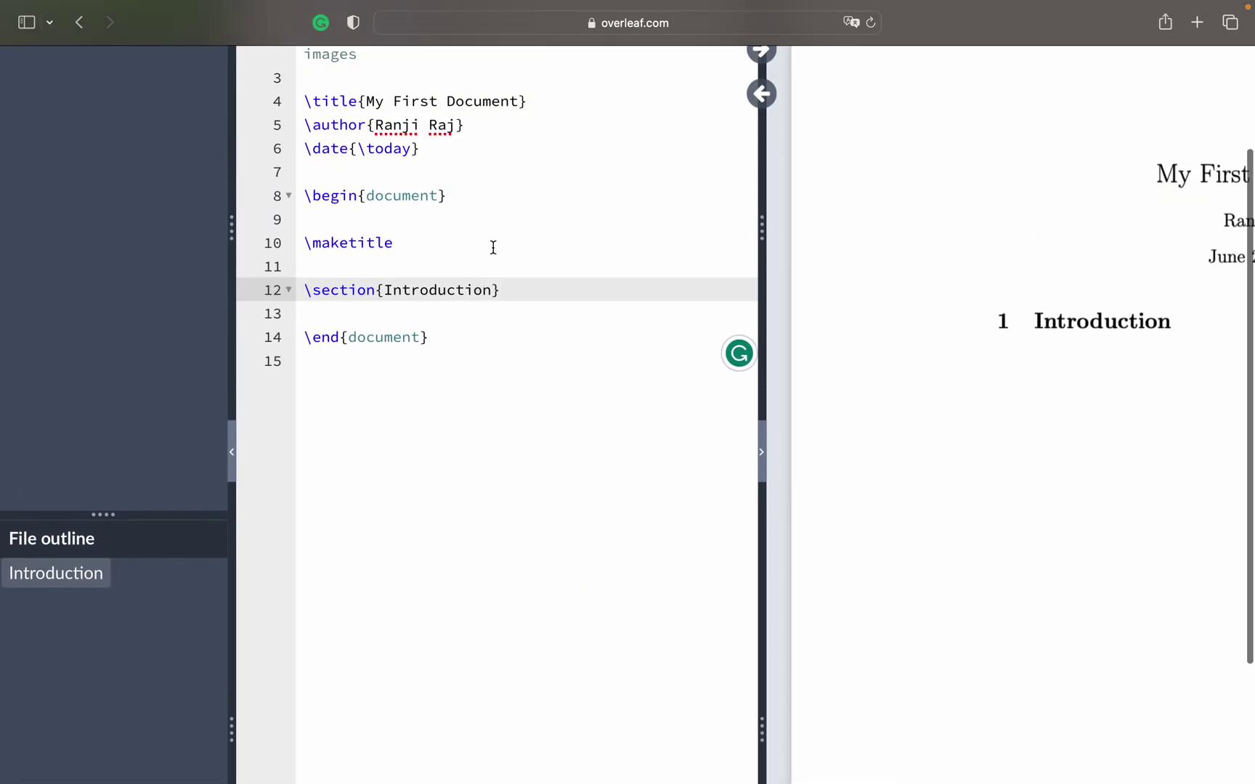
{"action": "scroll", "coordinate": [124, 611], "scroll_direction": "left", "scroll_amount": 2}
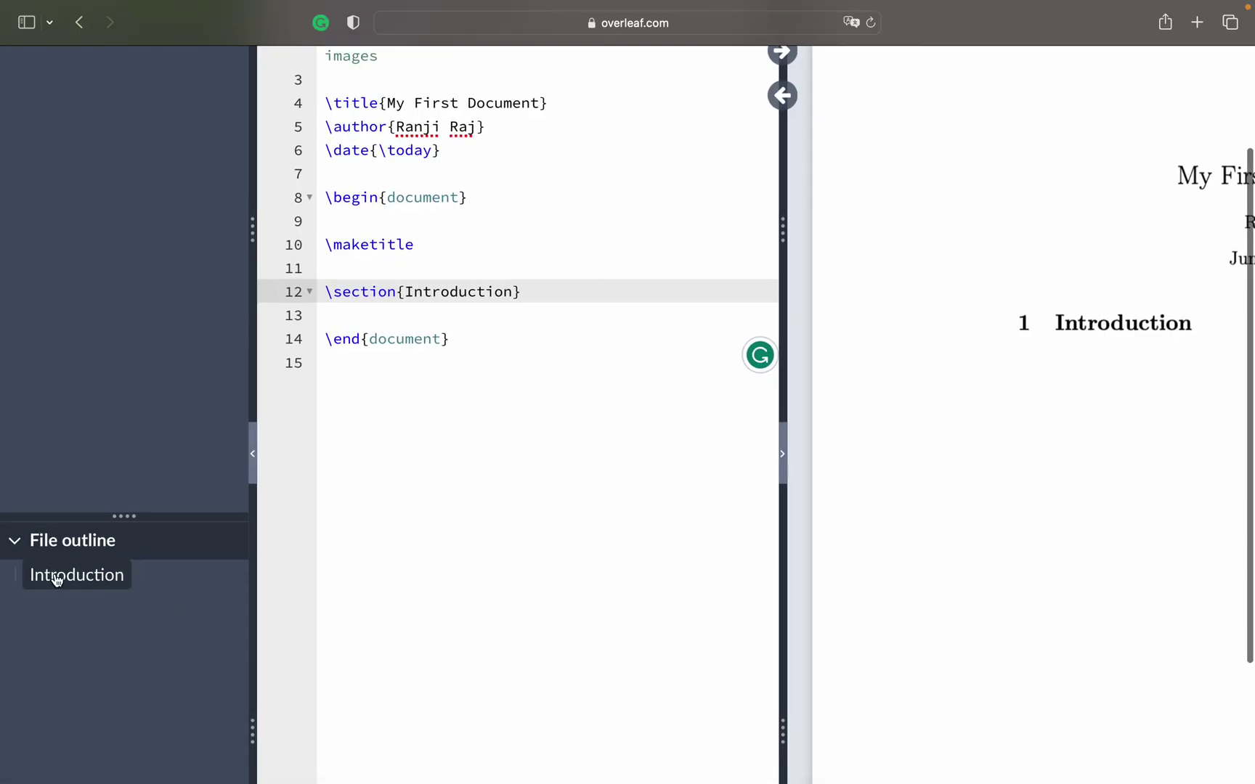
{"action": "left_click", "coordinate": [80, 576]}
{"action": "scroll", "coordinate": [538, 429], "scroll_direction": "up", "scroll_amount": 2}
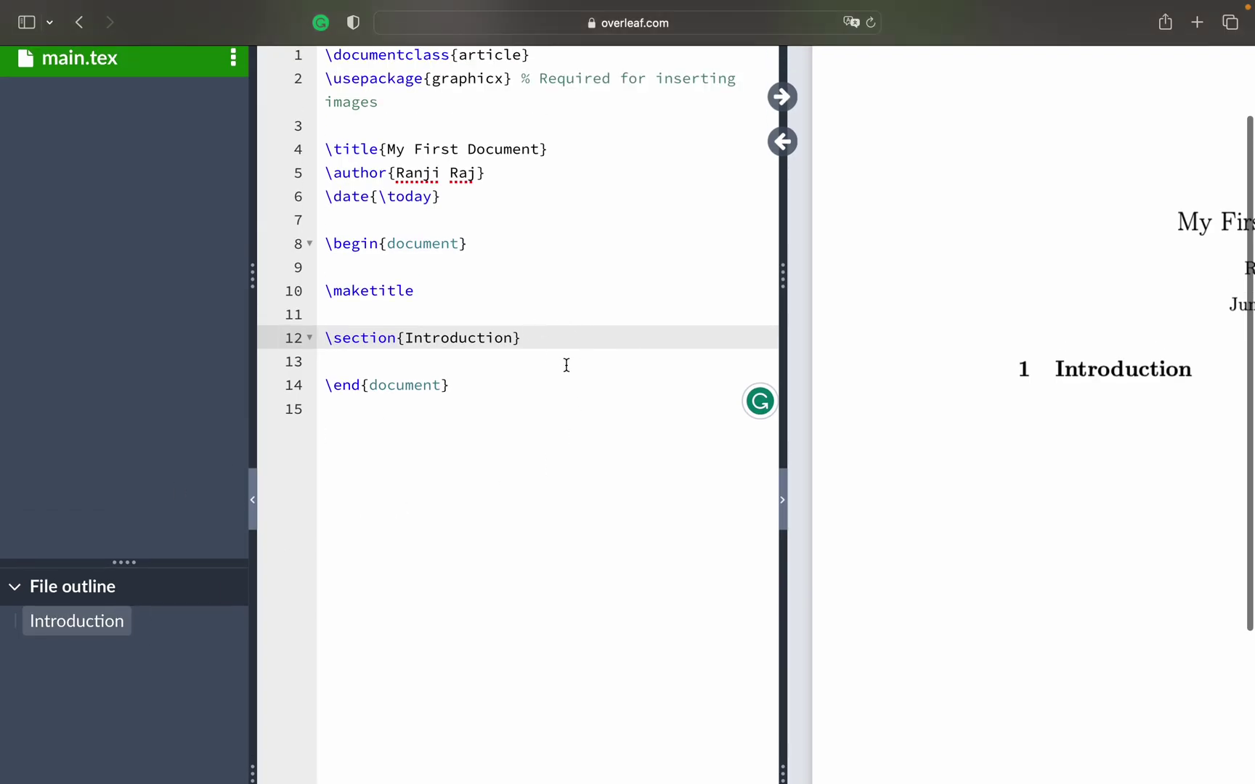
{"action": "left_click", "coordinate": [555, 328]}
{"action": "key", "text": "Return"}
{"action": "key", "text": "Return"}
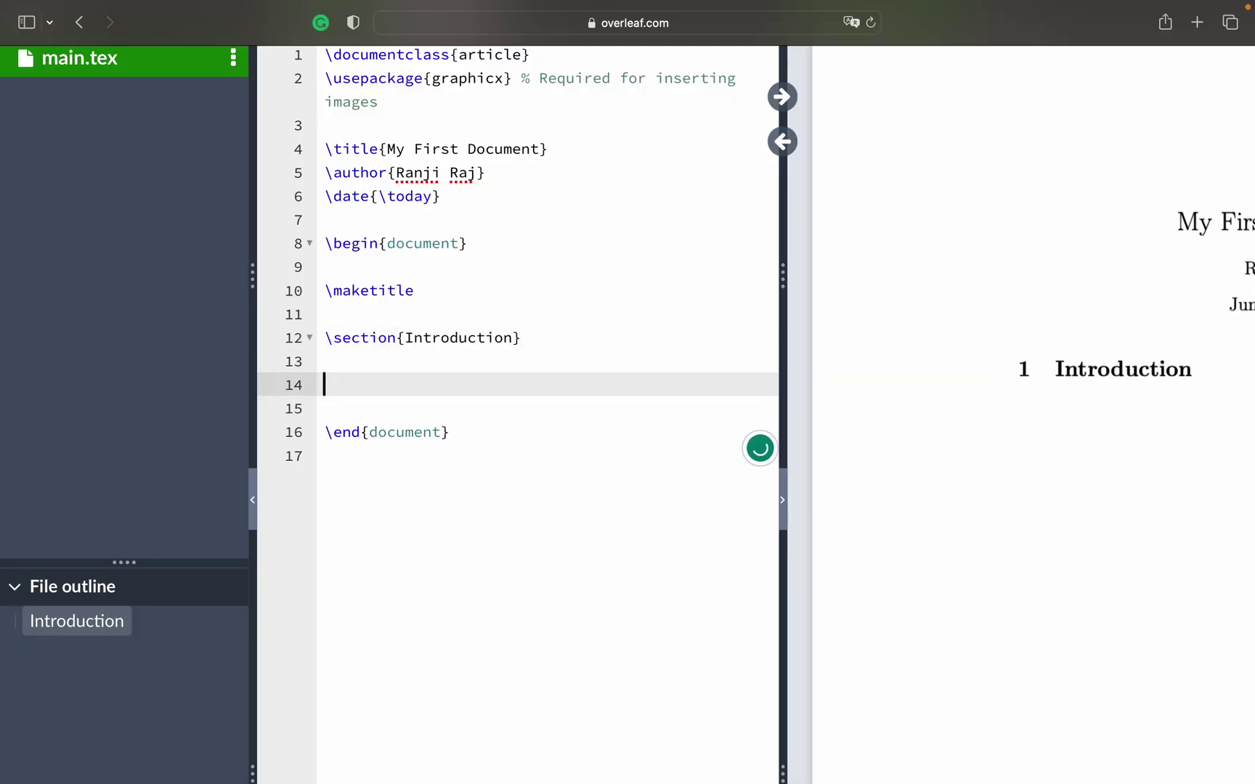
{"action": "key", "text": "Up"}
{"action": "key", "text": "Up"}
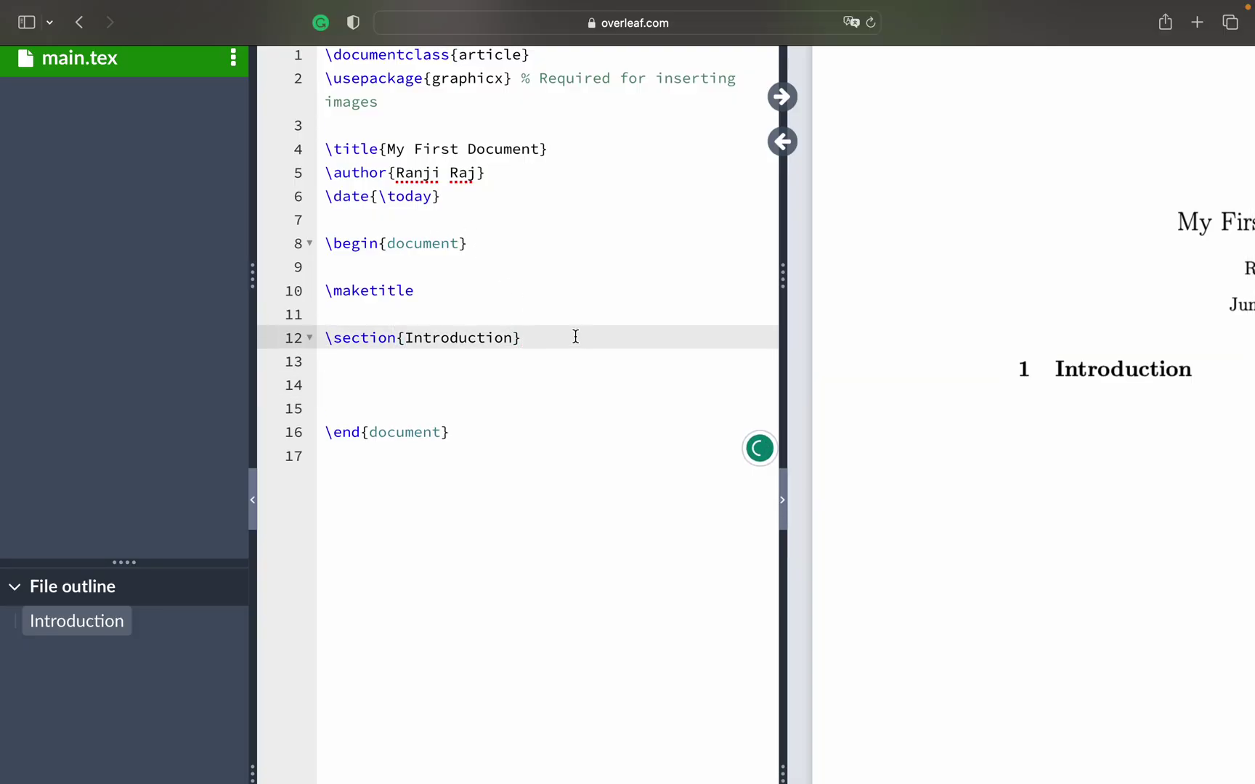
Step: Duplicate the Introduction section as \section{Abstract} on line 14 and recompile
{"action": "left_click", "coordinate": [575, 337], "text": "shift"}
{"action": "key", "text": "super+c"}
{"action": "left_click", "coordinate": [489, 371]}
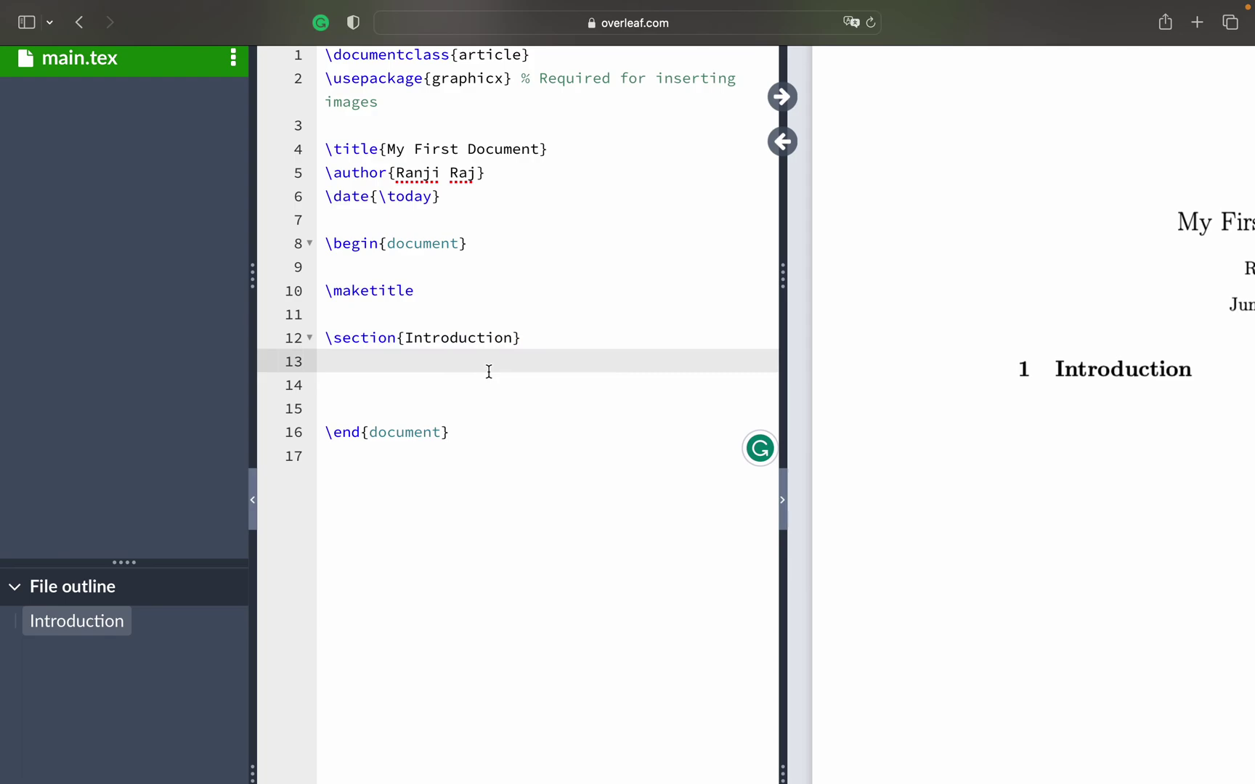
{"action": "key", "text": "Down"}
{"action": "key", "text": "super+v"}
{"action": "double_click", "coordinate": [444, 384]}
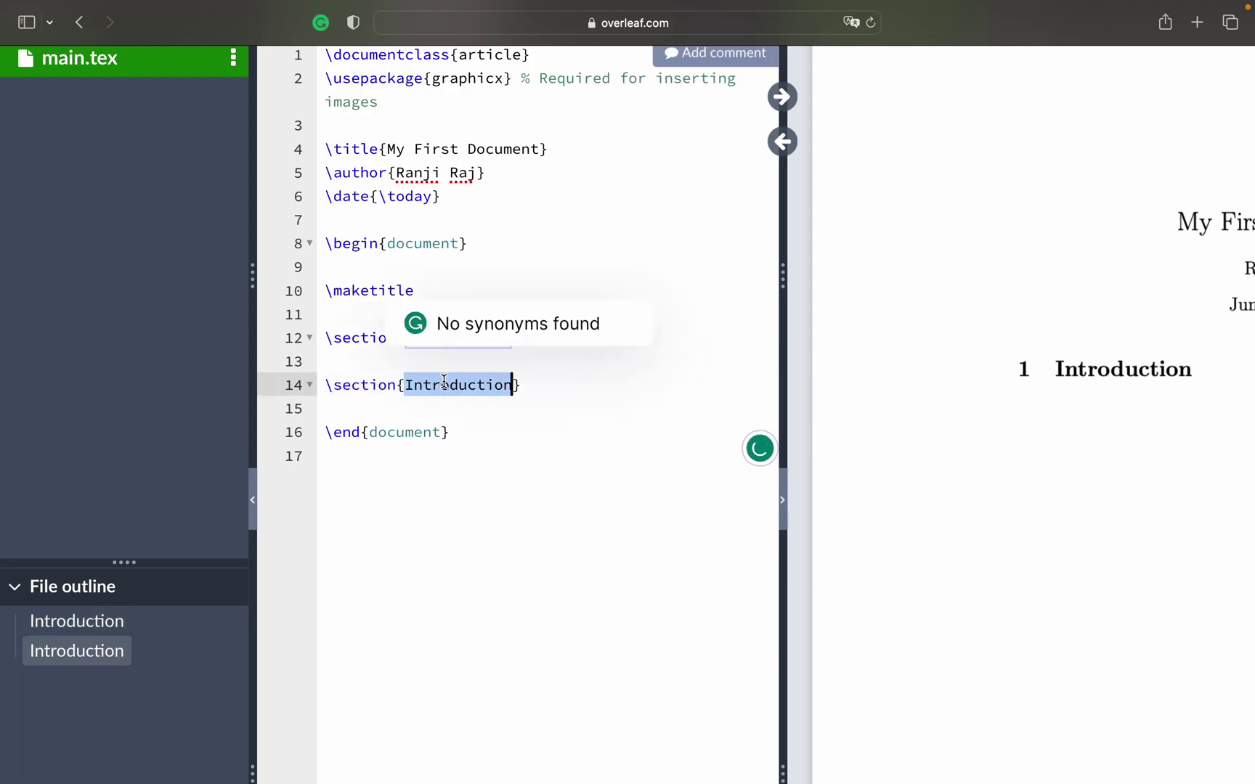
{"action": "type", "text": "Ab"}
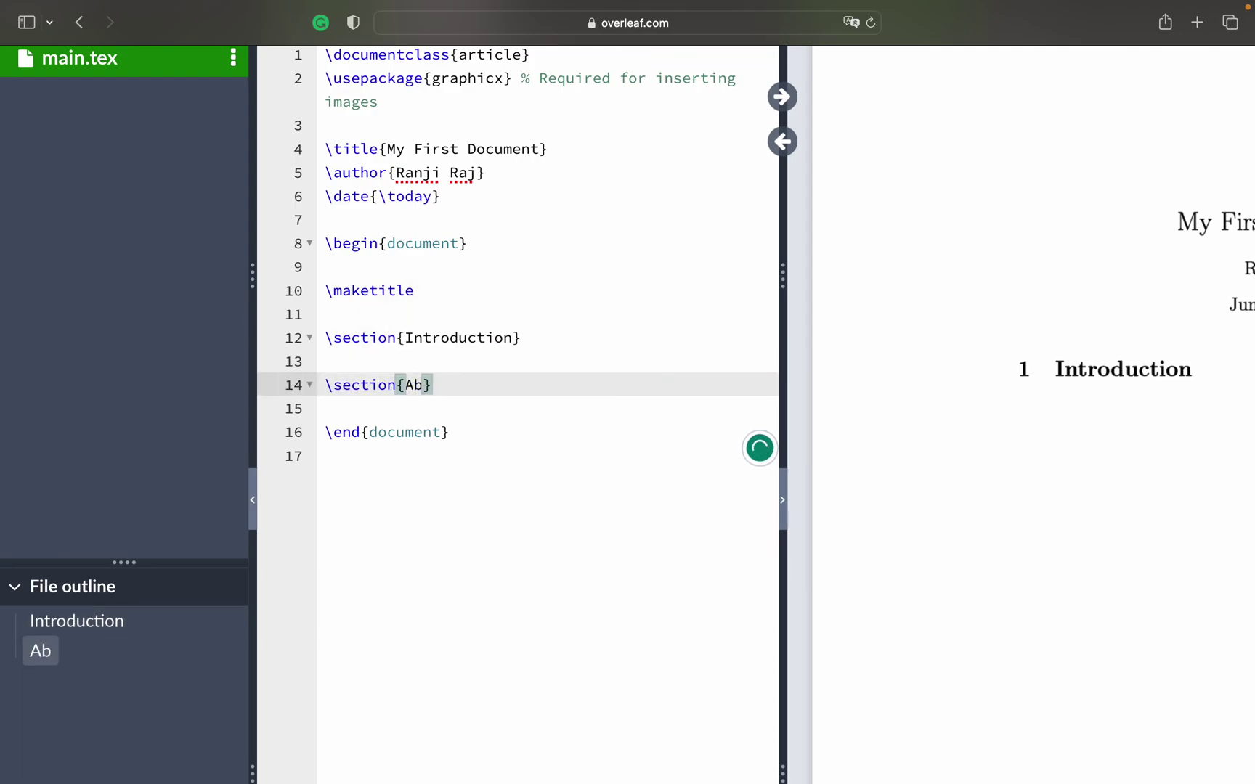
{"action": "type", "text": "starct"}
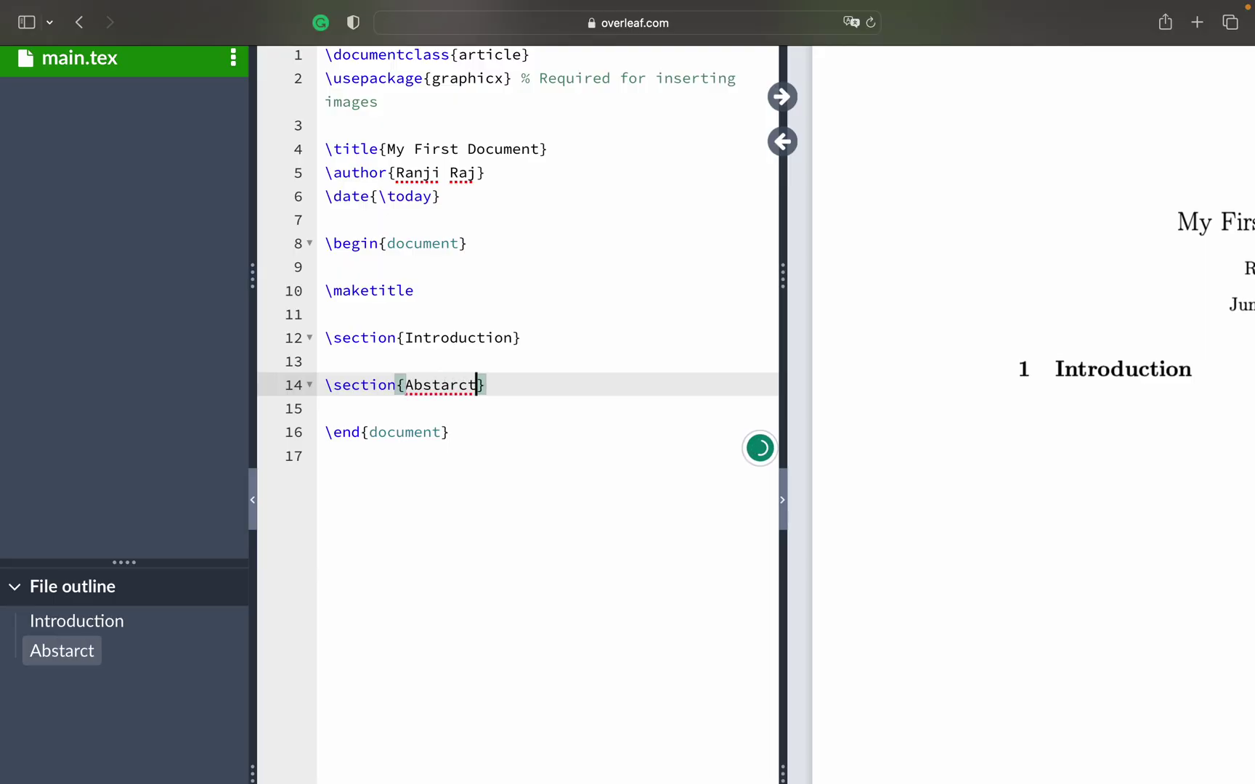
{"action": "key", "text": "BackSpace"}
{"action": "key", "text": "BackSpace"}
{"action": "key", "text": "BackSpace"}
{"action": "key", "text": "BackSpace"}
{"action": "type", "text": "ract"}
{"action": "left_click", "coordinate": [528, 389]}
{"action": "key", "text": "super+s"}
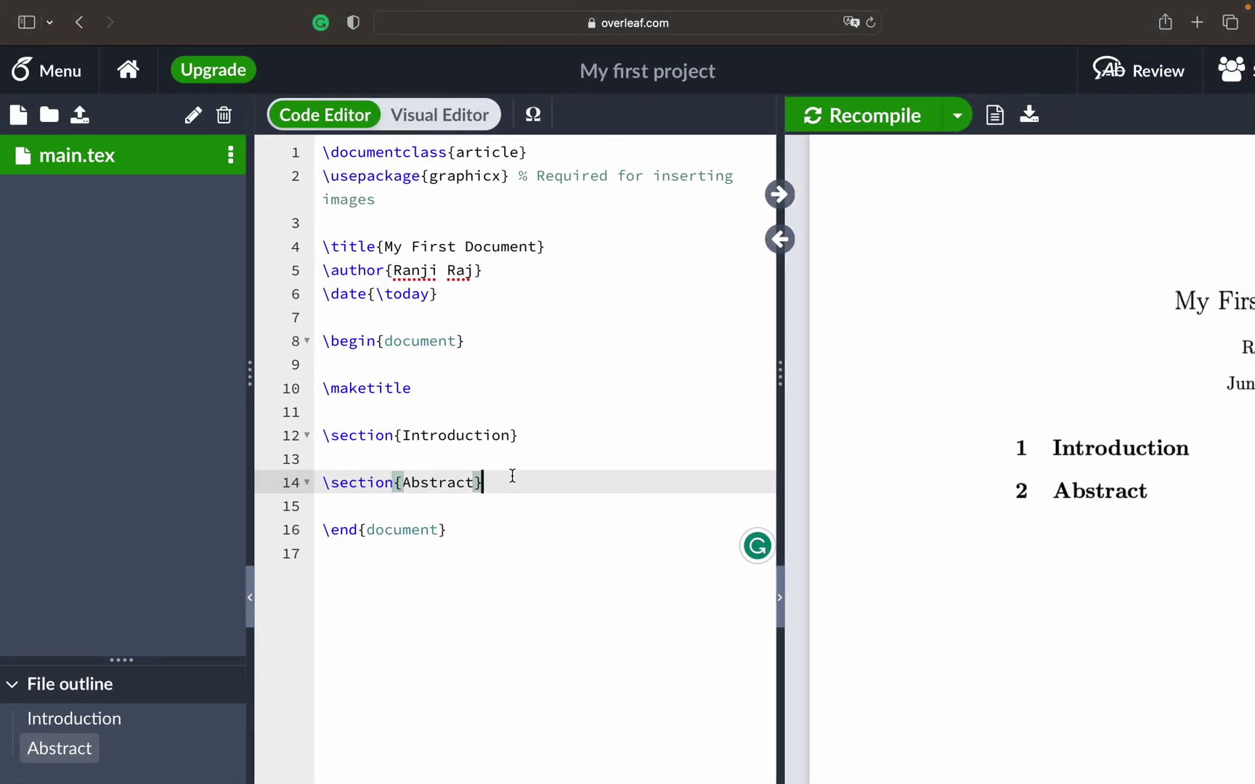
Step: Add a \section{Table of Contents} line below the Abstract section
{"action": "key", "text": "Return"}
{"action": "key", "text": "Return"}
{"action": "type", "text": "\\section{Introduction}"}
{"action": "scroll", "coordinate": [426, 493], "scroll_direction": "down", "scroll_amount": 4}
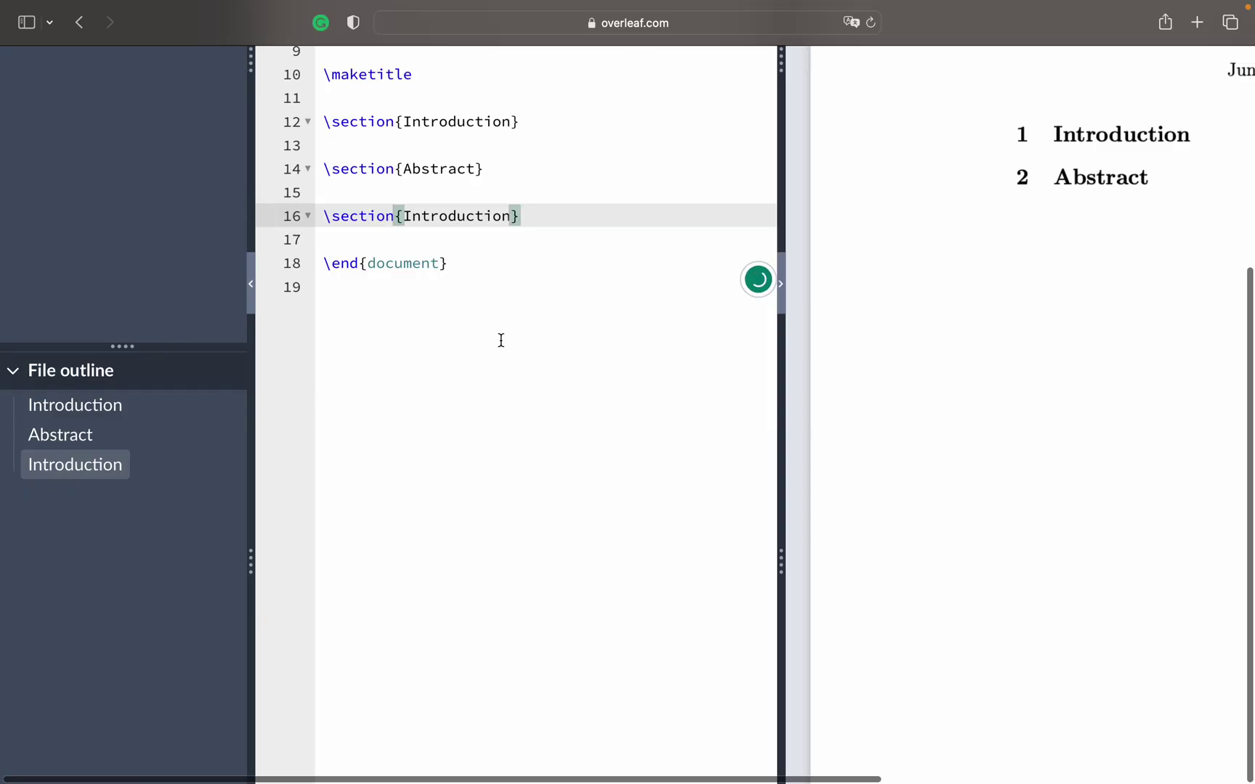
{"action": "double_click", "coordinate": [417, 217]}
{"action": "type", "text": "Table of"}
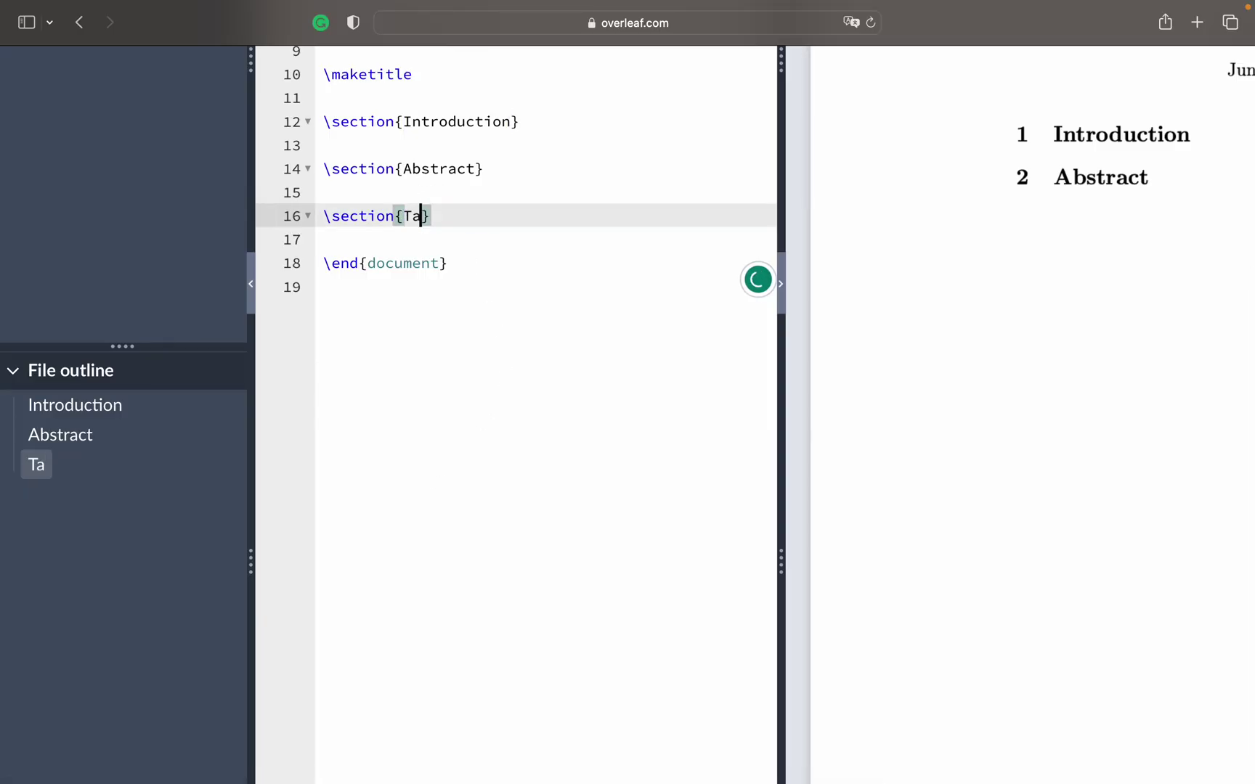
{"action": "type", "text": " Cpntents"}
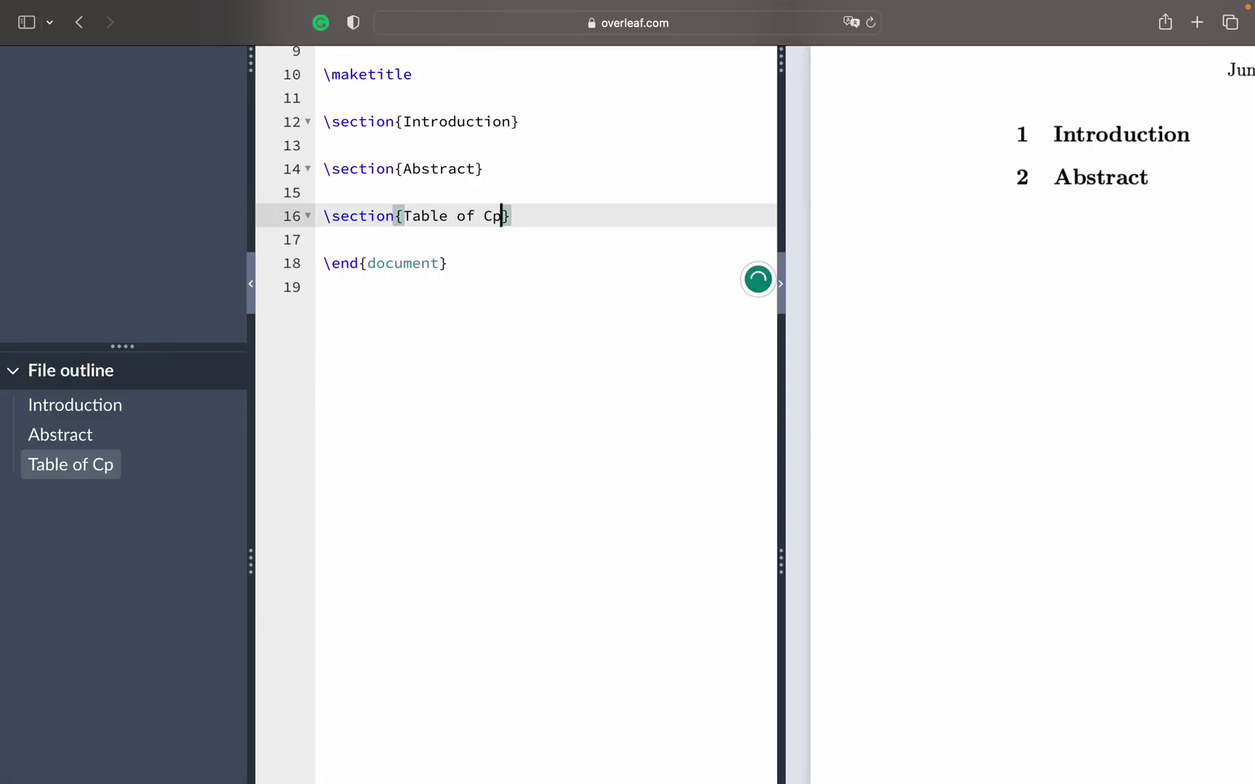
{"action": "key", "text": "BackSpace"}
{"action": "key", "text": "BackSpace"}
{"action": "key", "text": "BackSpace"}
{"action": "key", "text": "BackSpace"}
{"action": "key", "text": "BackSpace"}
{"action": "key", "text": "BackSpace"}
{"action": "key", "text": "BackSpace"}
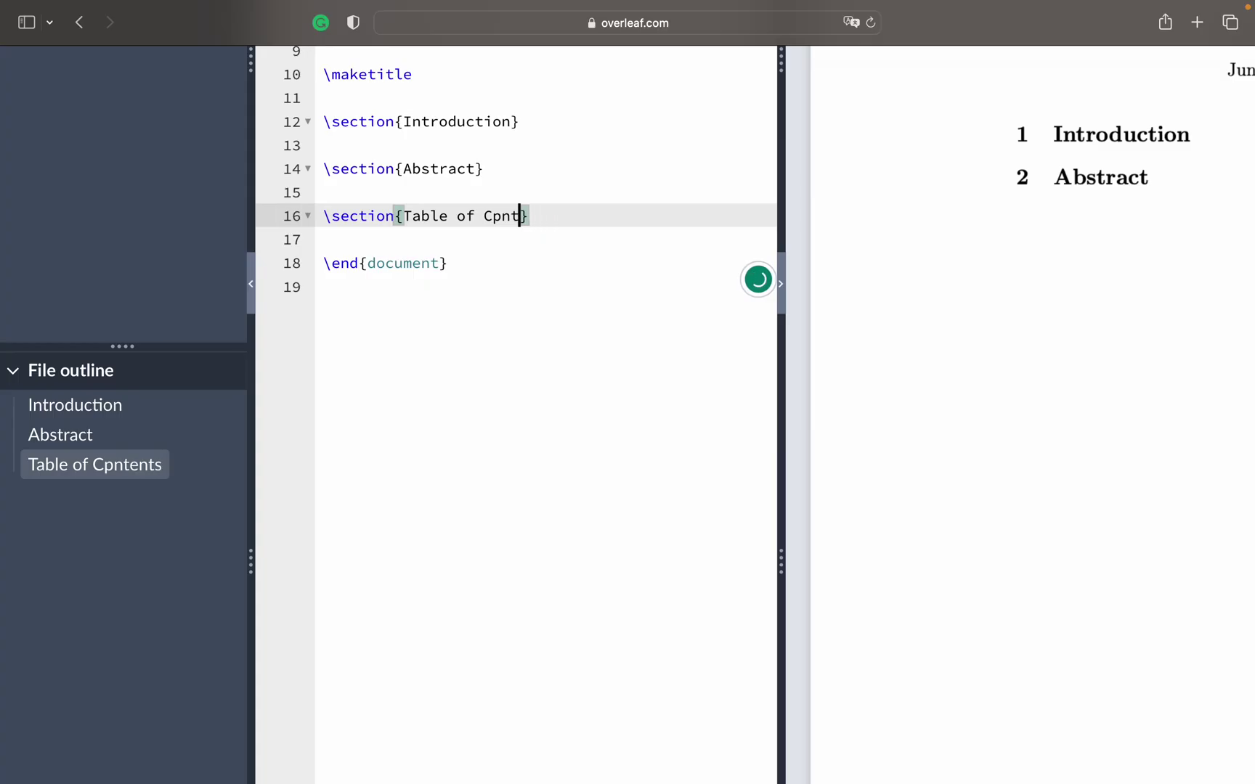
{"action": "type", "text": "ontents"}
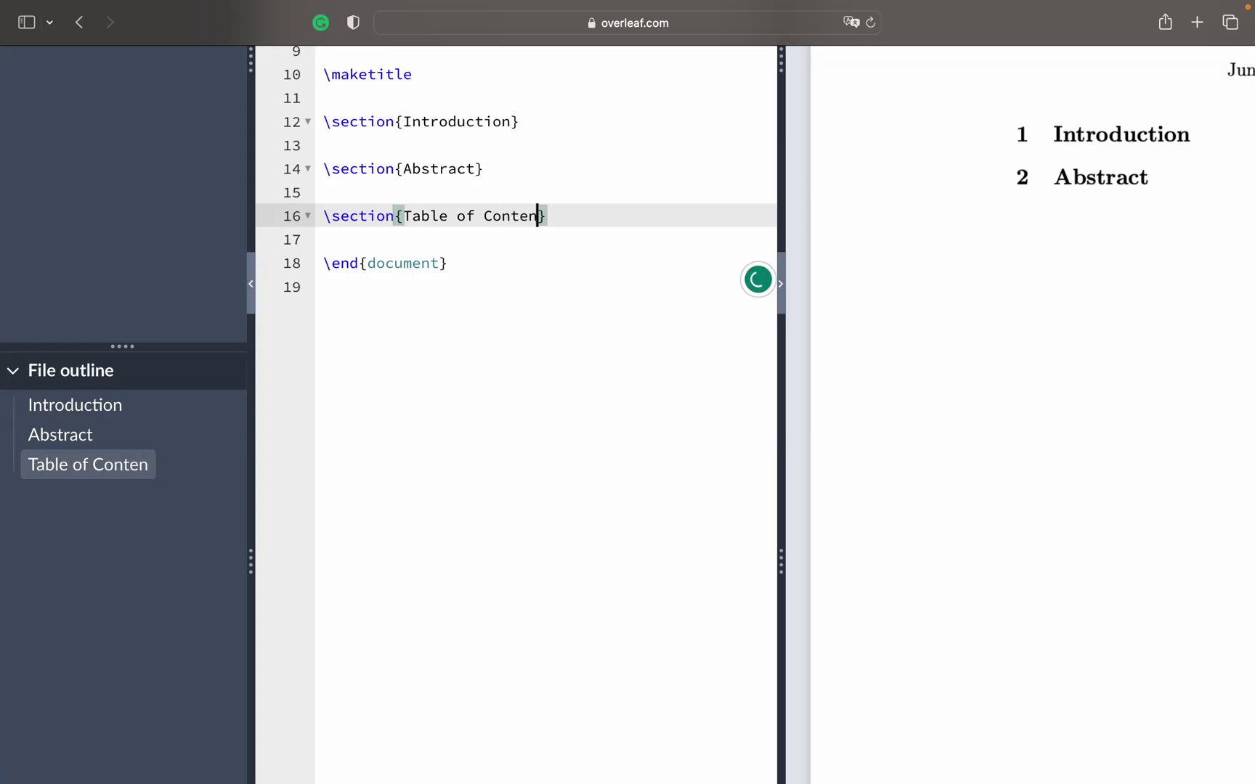
{"action": "scroll", "coordinate": [454, 279], "scroll_direction": "up", "scroll_amount": 2}
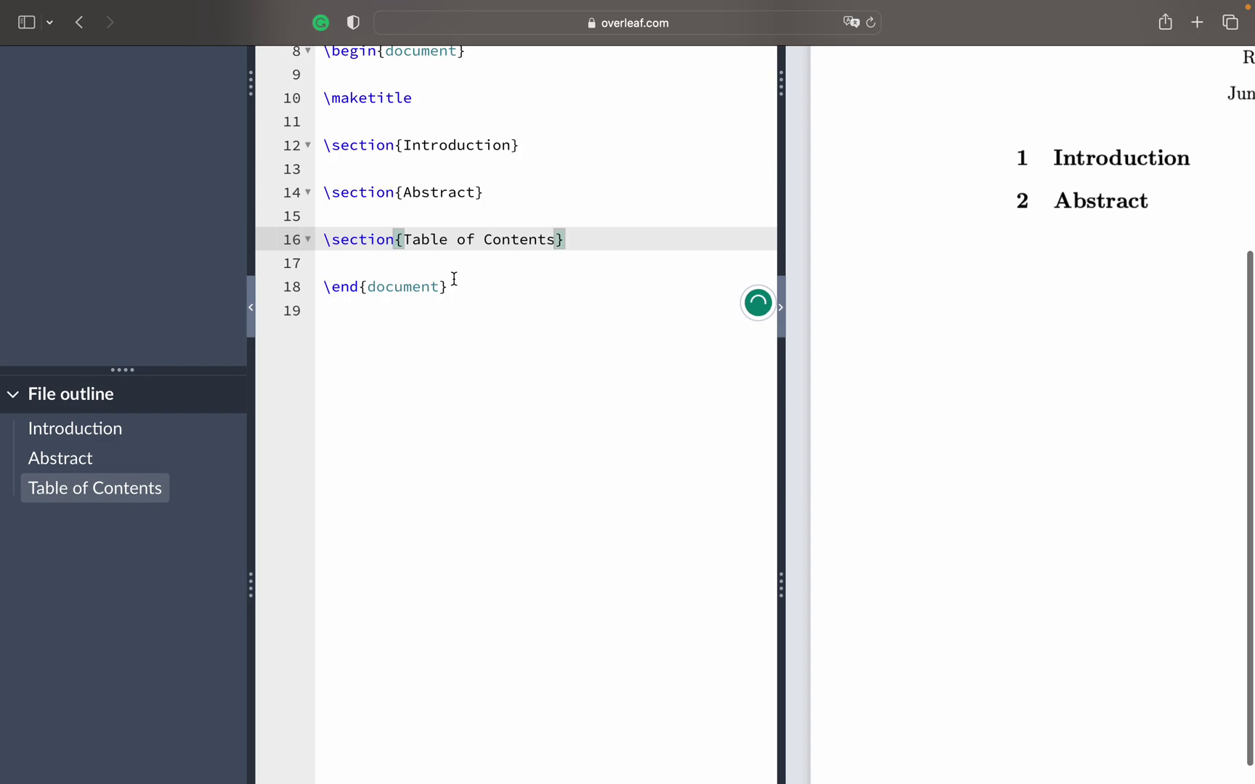
{"action": "scroll", "coordinate": [689, 172], "scroll_direction": "up", "scroll_amount": 1}
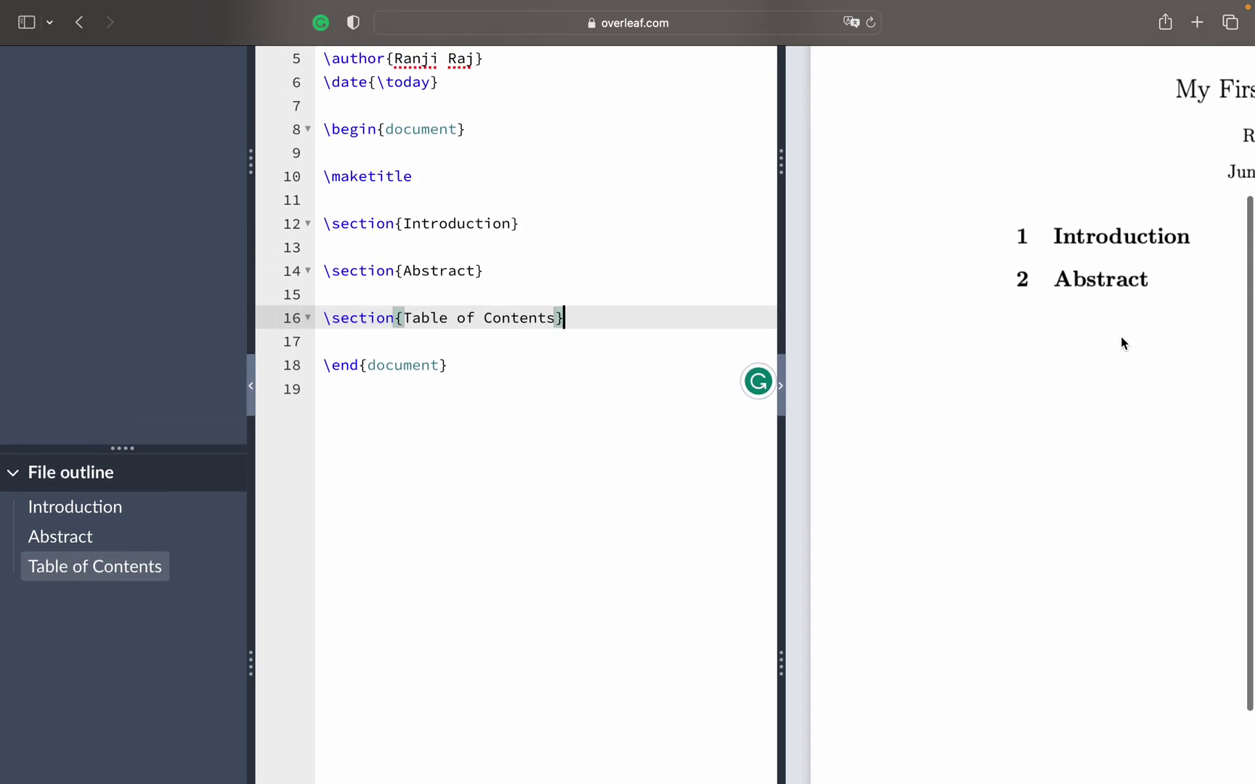
{"action": "scroll", "coordinate": [1159, 347], "scroll_direction": "up", "scroll_amount": 2}
{"action": "scroll", "coordinate": [1160, 348], "scroll_direction": "right", "scroll_amount": 2}
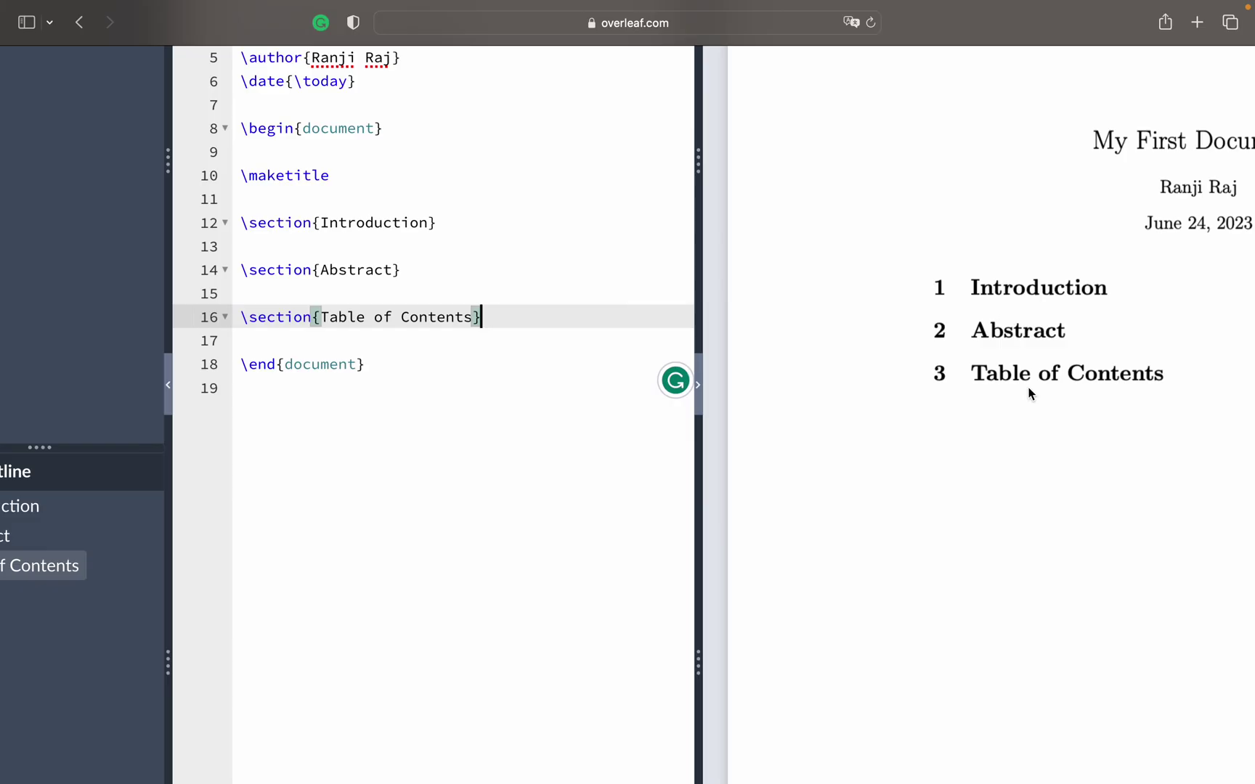
{"action": "scroll", "coordinate": [412, 375], "scroll_direction": "up", "scroll_amount": 1}
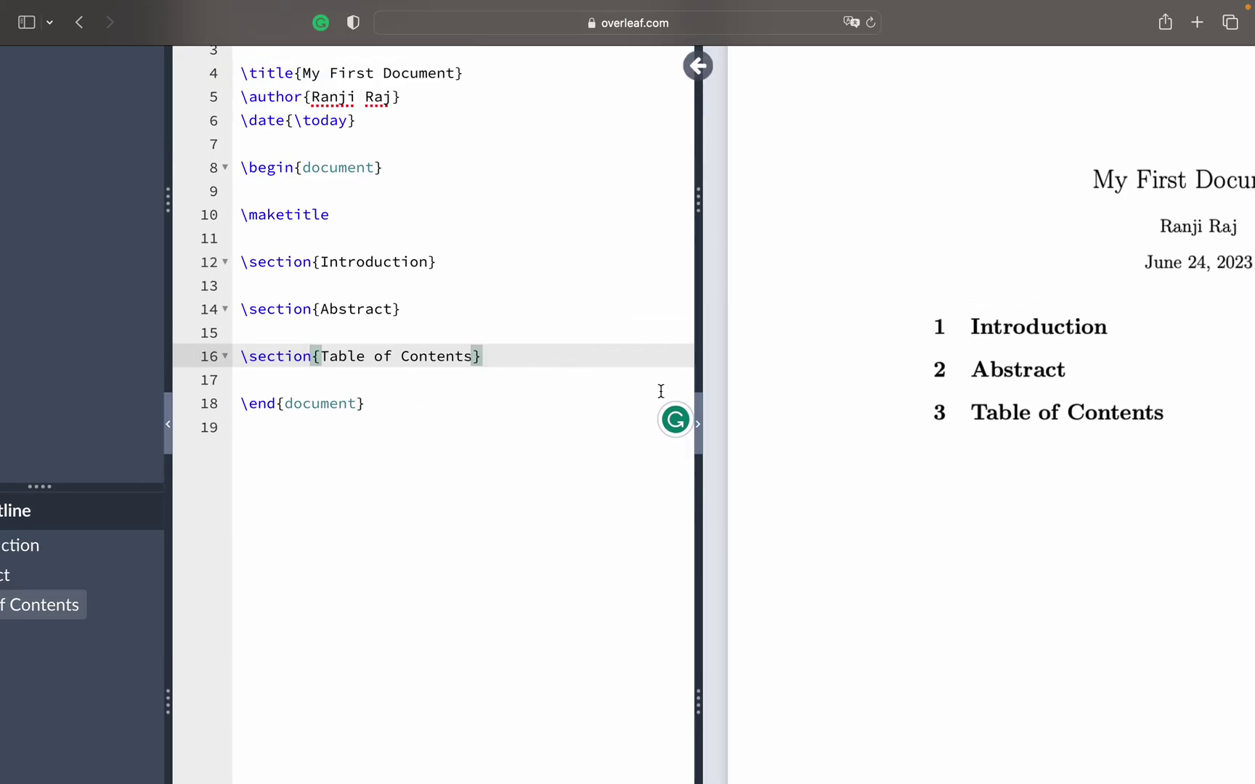
Step: Make the Introduction heading on line 12 a starred \section* command
{"action": "left_click", "coordinate": [311, 262]}
{"action": "scroll", "coordinate": [458, 352], "scroll_direction": "down", "scroll_amount": 3}
{"action": "scroll", "coordinate": [458, 353], "scroll_direction": "left", "scroll_amount": 2}
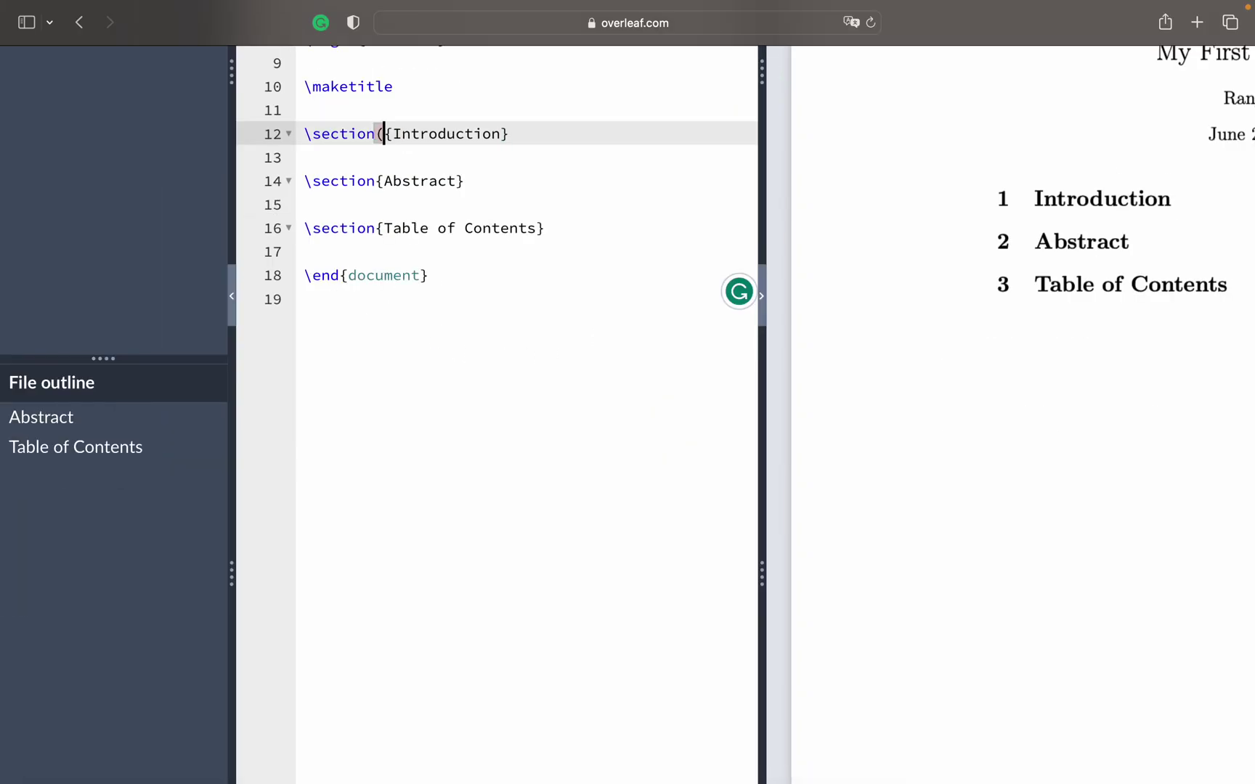
{"action": "key", "text": "BackSpace"}
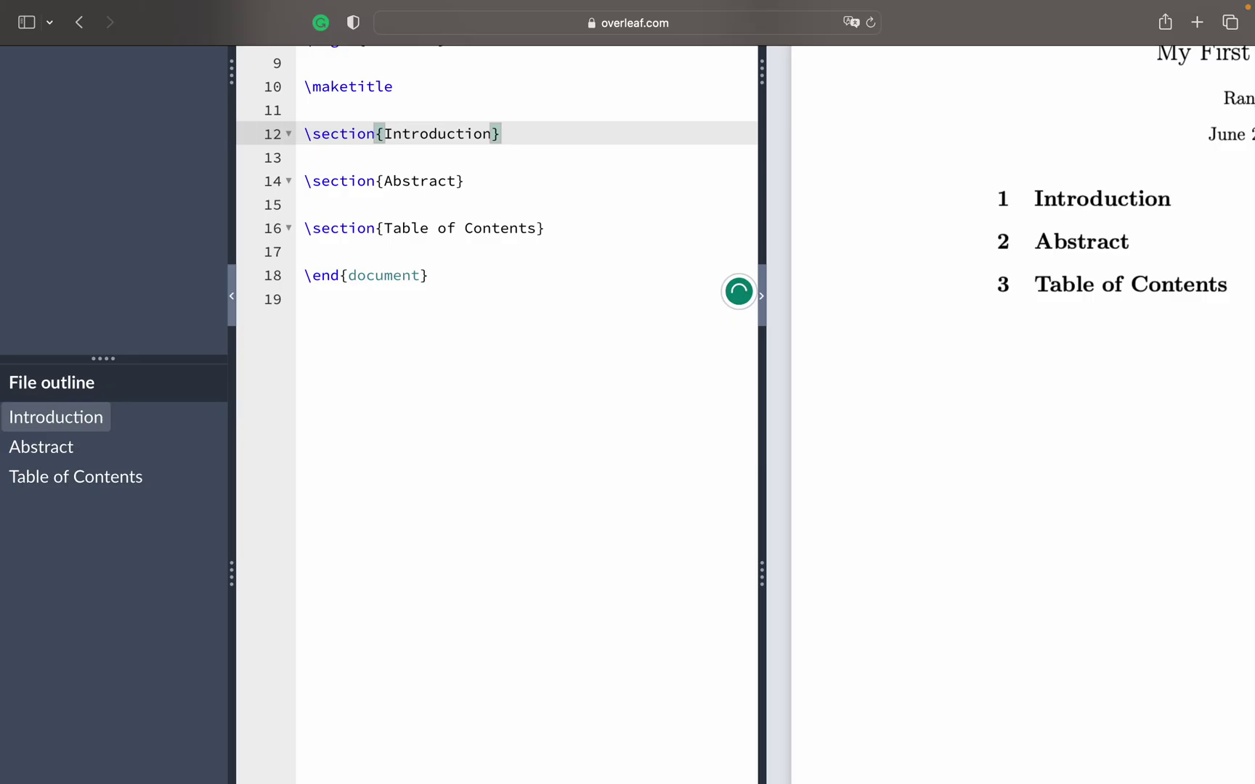
{"action": "scroll", "coordinate": [502, 344], "scroll_direction": "up", "scroll_amount": 5}
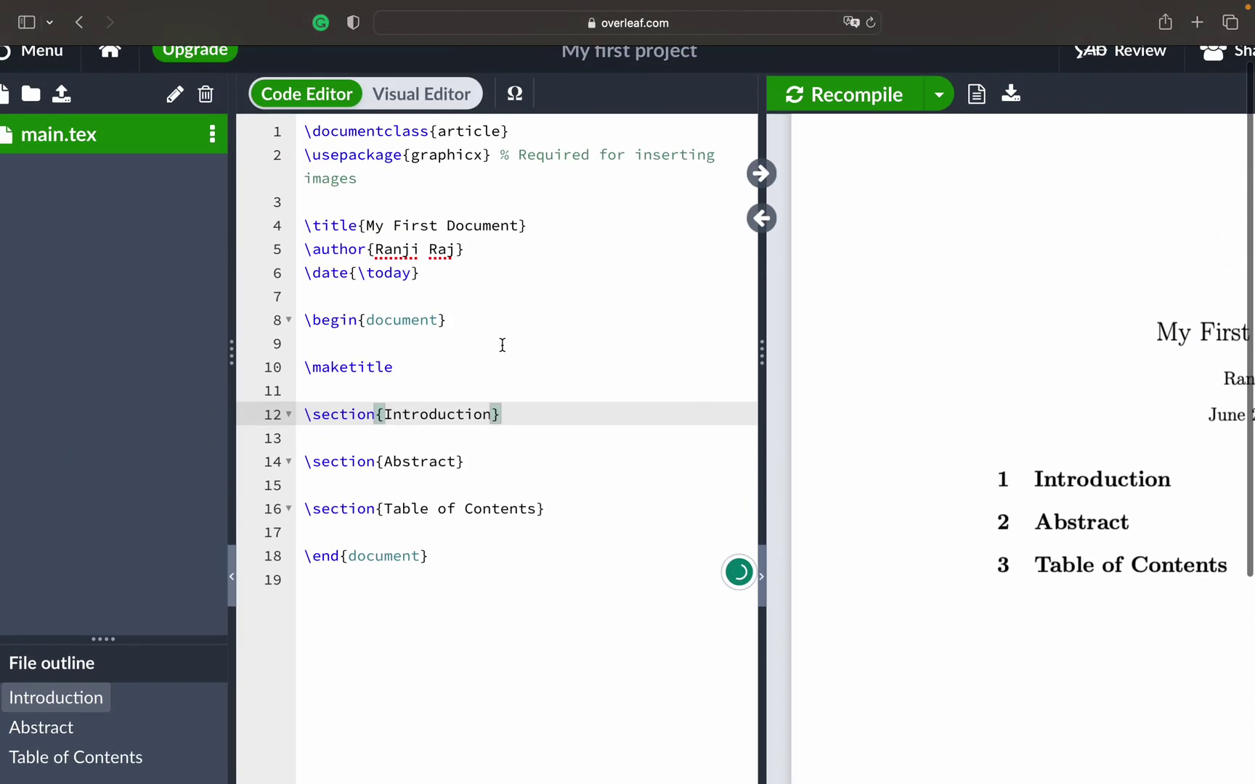
{"action": "scroll", "coordinate": [502, 345], "scroll_direction": "down", "scroll_amount": 1}
{"action": "scroll", "coordinate": [508, 356], "scroll_direction": "up", "scroll_amount": 1}
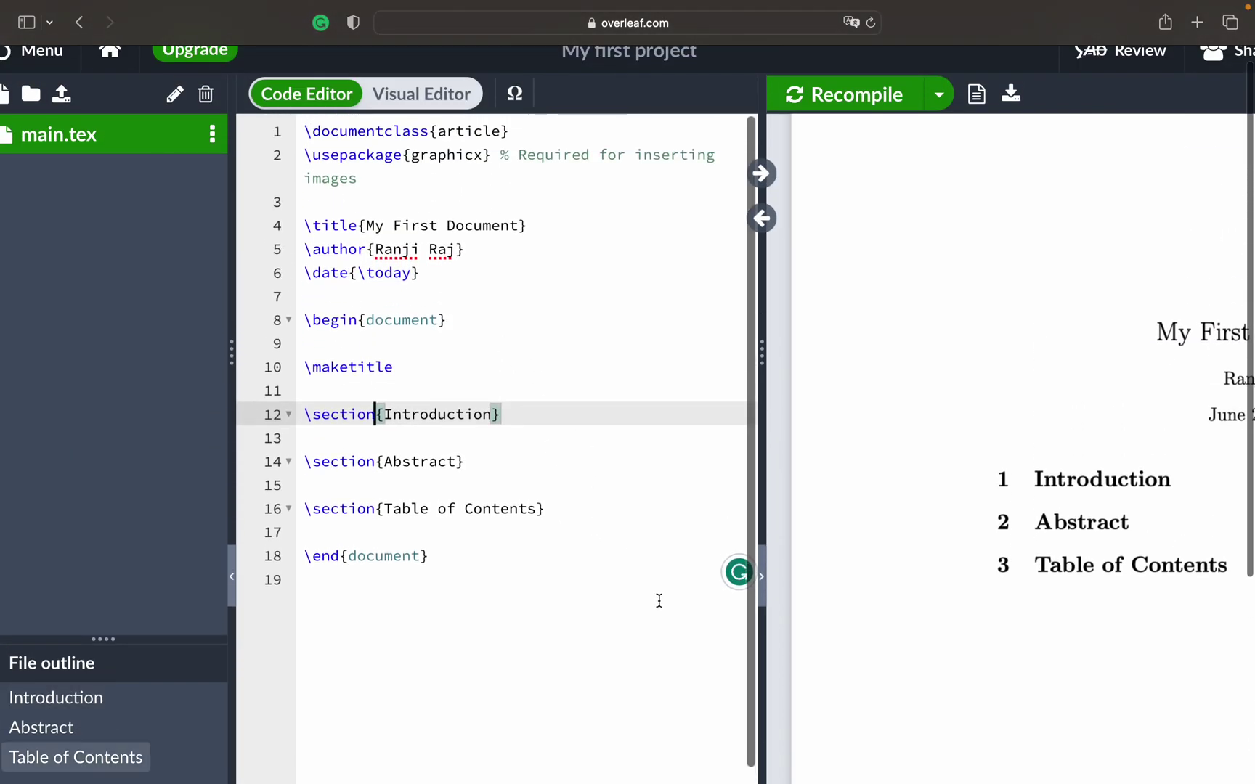
{"action": "key", "text": "BackSpace"}
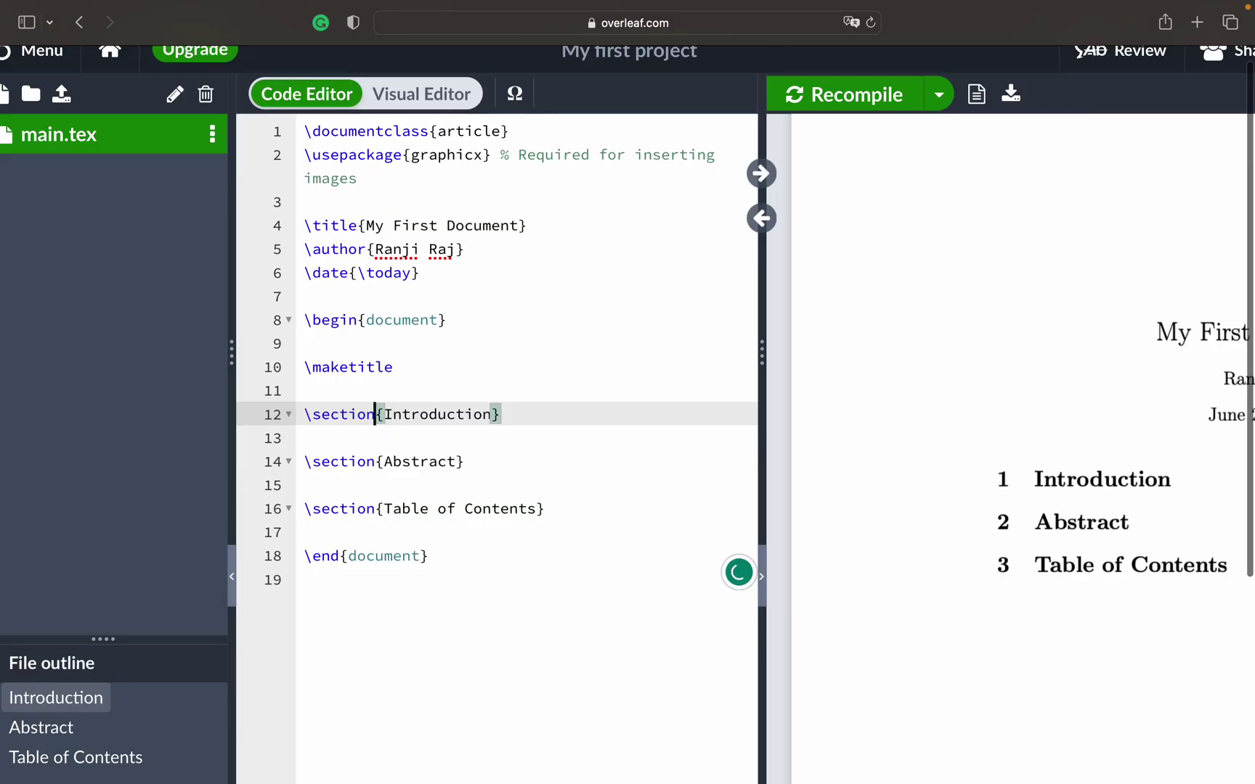
{"action": "type", "text": "*"}
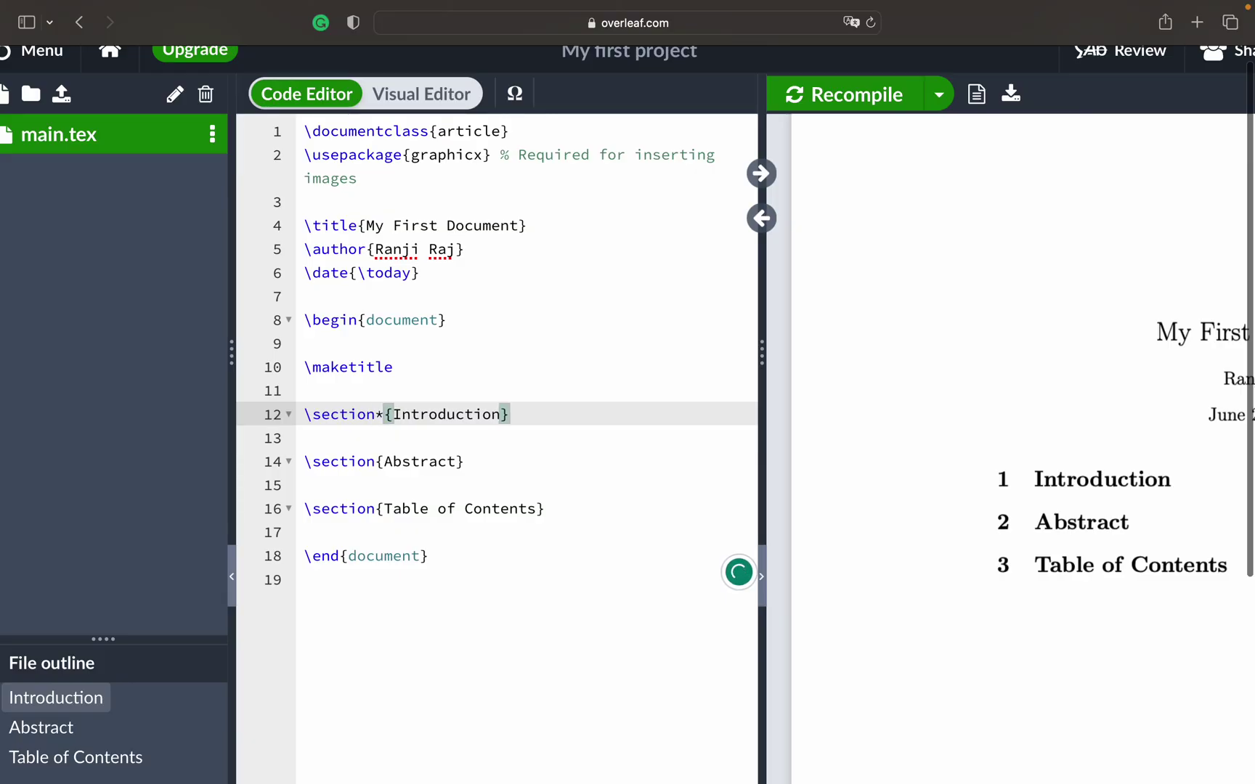
Step: Star the Abstract and Table of Contents sections too and recompile
{"action": "key", "text": "Down"}
{"action": "key", "text": "Down"}
{"action": "type", "text": "*"}
{"action": "key", "text": "Down"}
{"action": "key", "text": "Down"}
{"action": "type", "text": "*"}
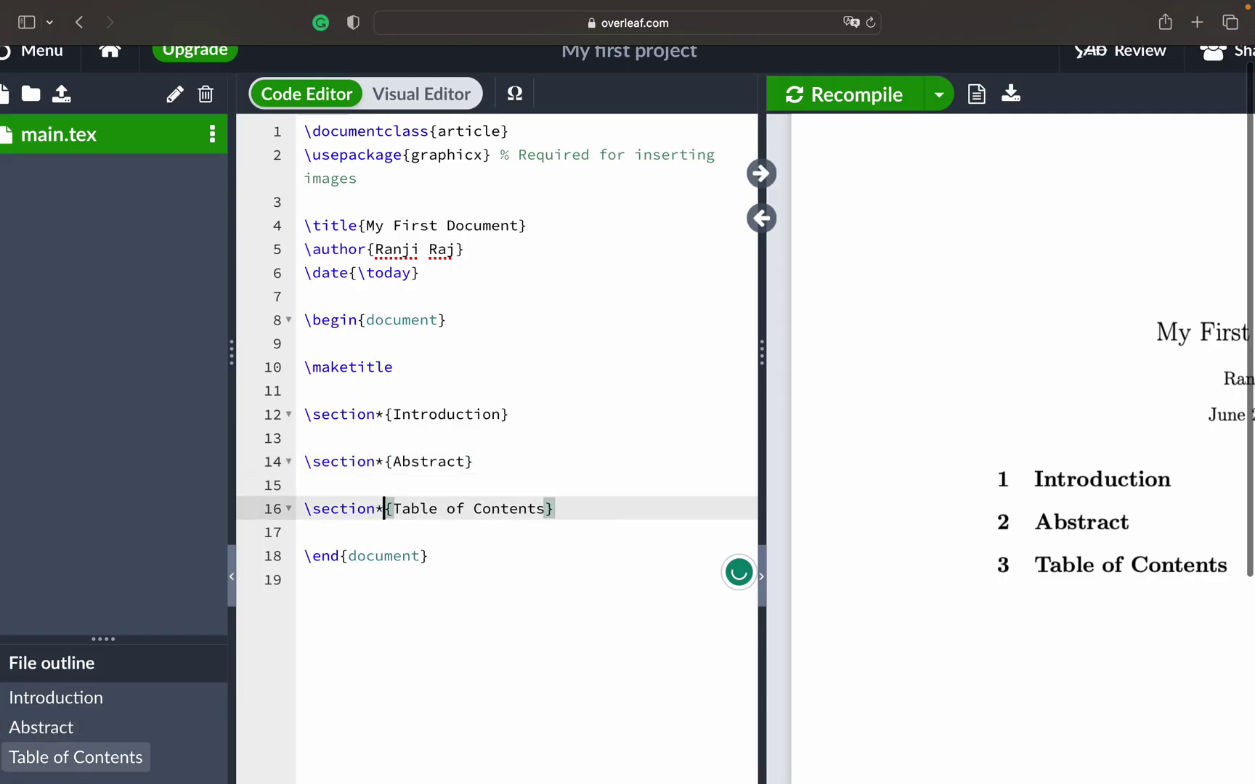
{"action": "key", "text": "super+s"}
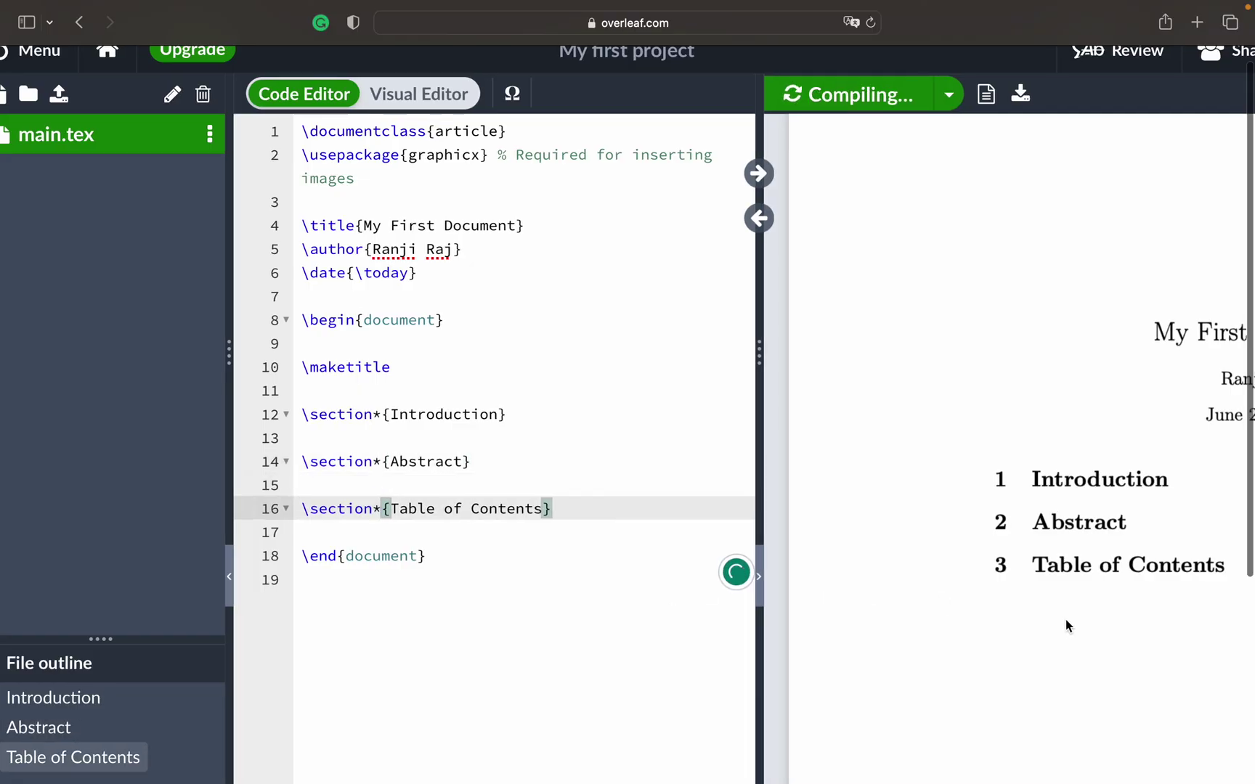
{"action": "scroll", "coordinate": [1065, 619], "scroll_direction": "right", "scroll_amount": 2}
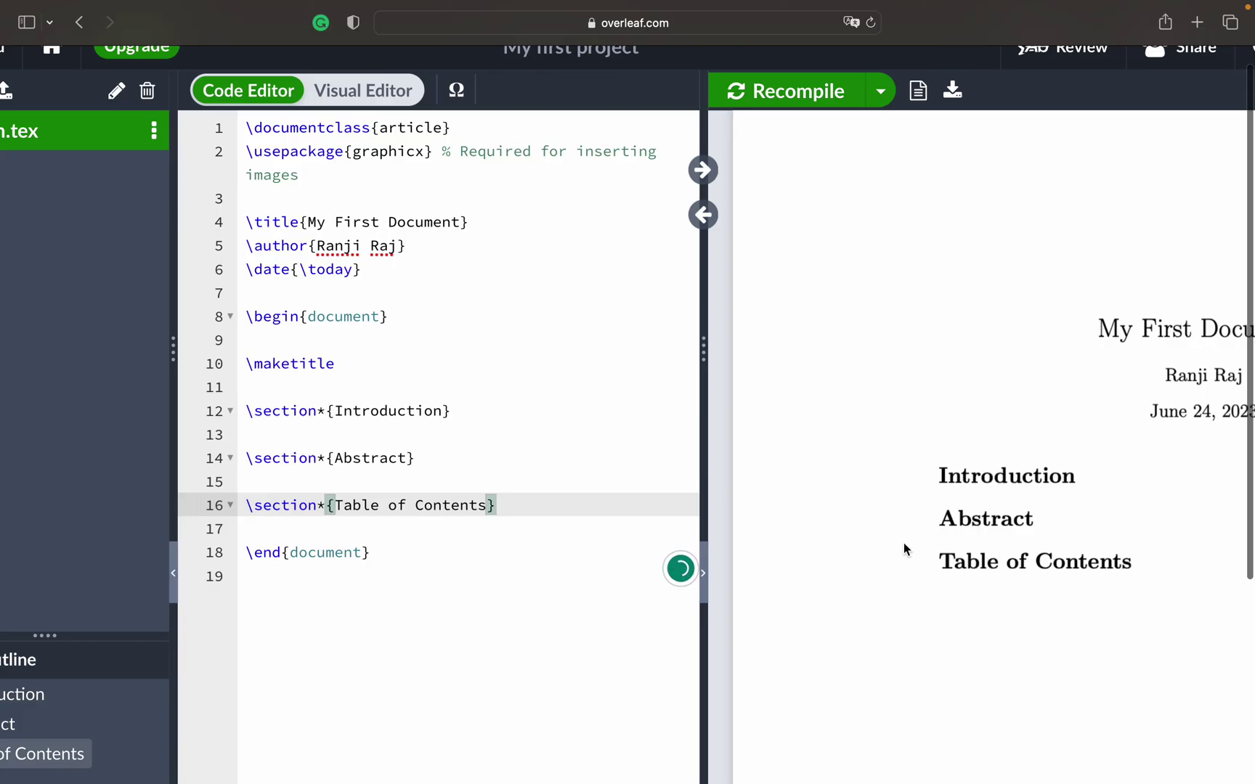
Step: Remove the asterisks from the Introduction and Abstract section commands
{"action": "left_click", "coordinate": [326, 410]}
{"action": "scroll", "coordinate": [325, 412], "scroll_direction": "down", "scroll_amount": 5}
{"action": "scroll", "coordinate": [325, 412], "scroll_direction": "left", "scroll_amount": 1}
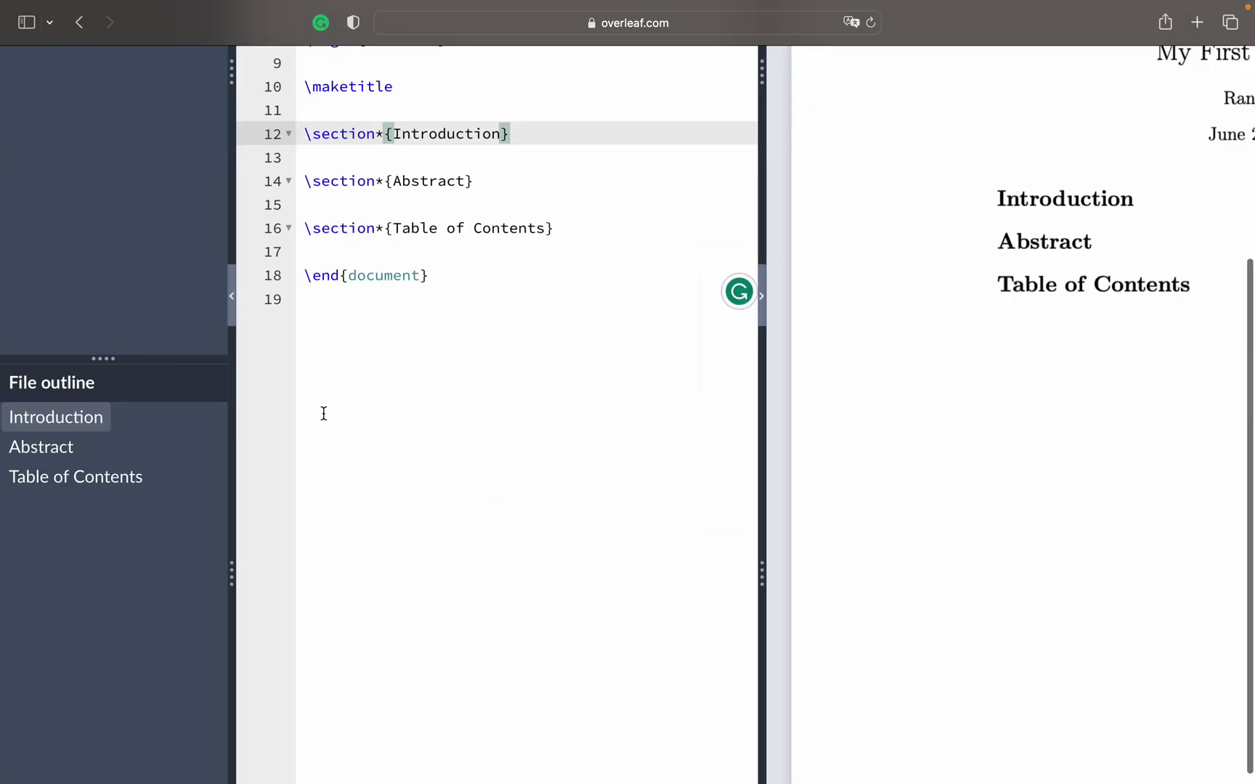
{"action": "key", "text": "BackSpace"}
{"action": "key", "text": "Down"}
{"action": "key", "text": "Down"}
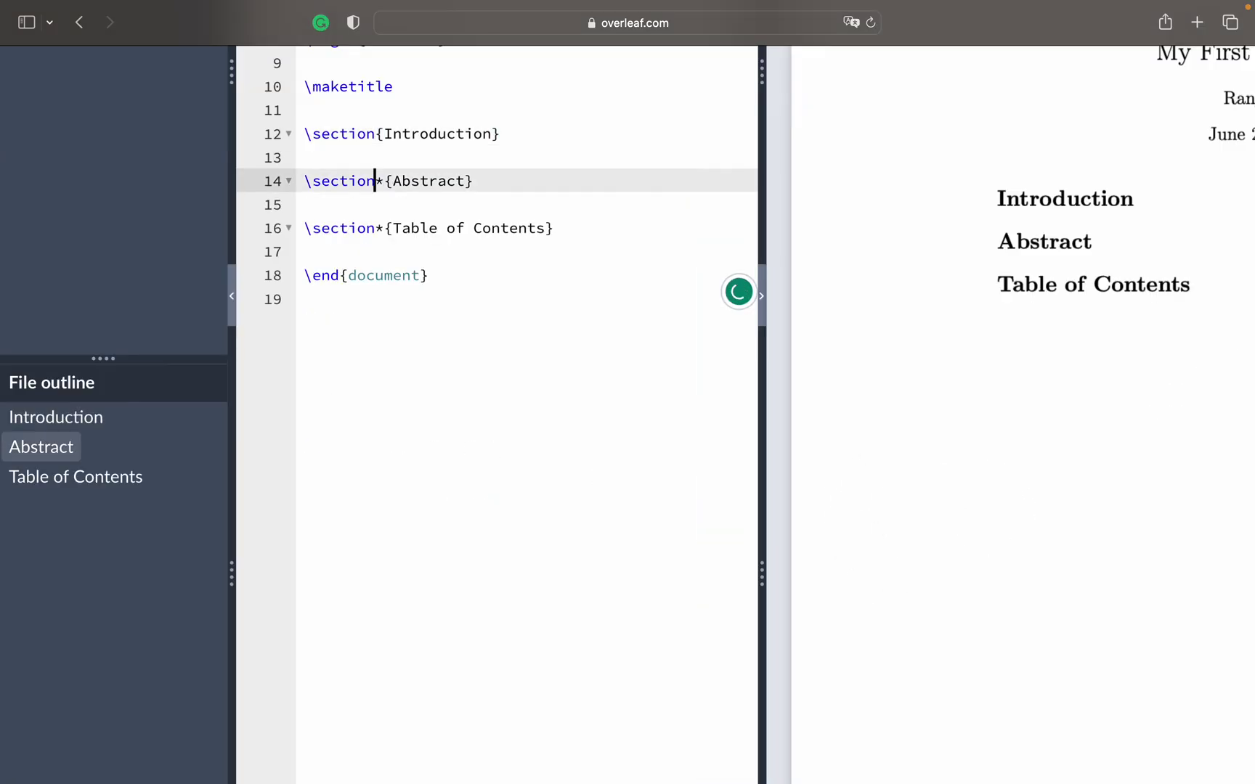
{"action": "key", "text": "Delete"}
Step: Remove the asterisk from the Table of Contents section and check the renumbered PDF
{"action": "key", "text": "Down"}
{"action": "key", "text": "Down"}
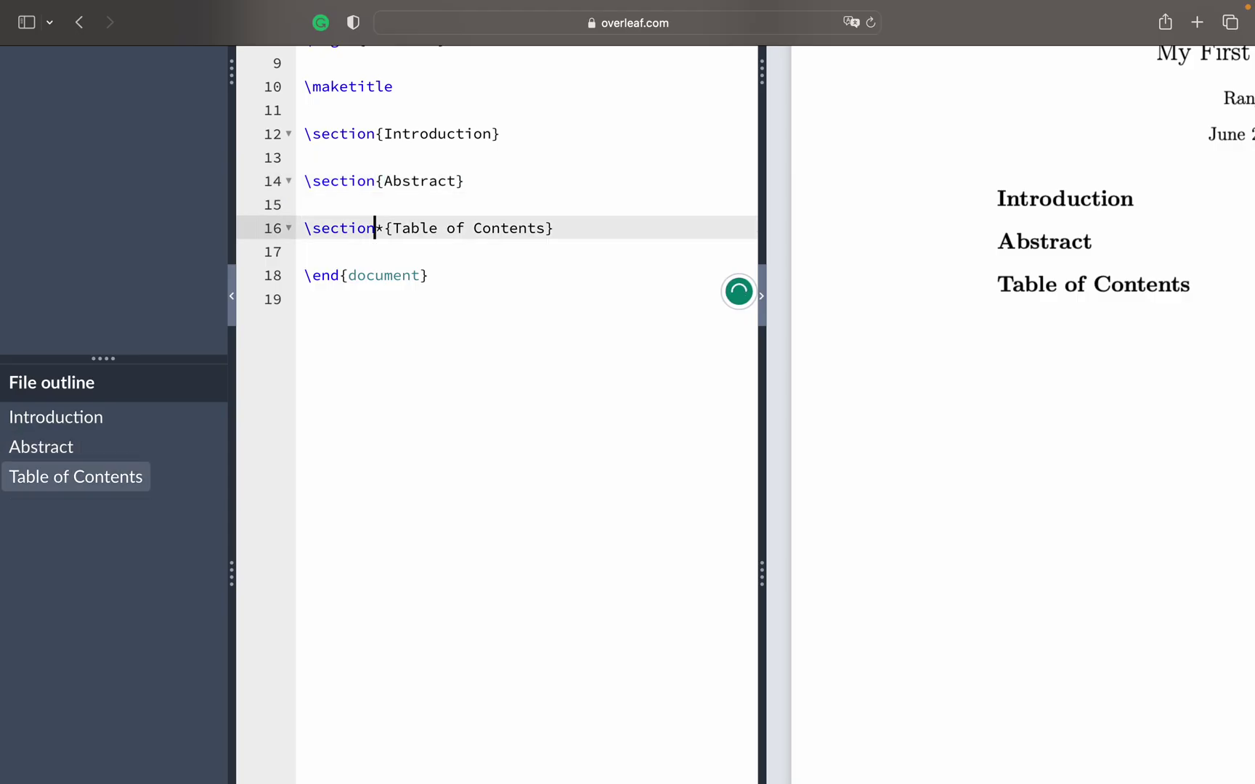
{"action": "left_click", "coordinate": [384, 228]}
{"action": "key", "text": "BackSpace"}
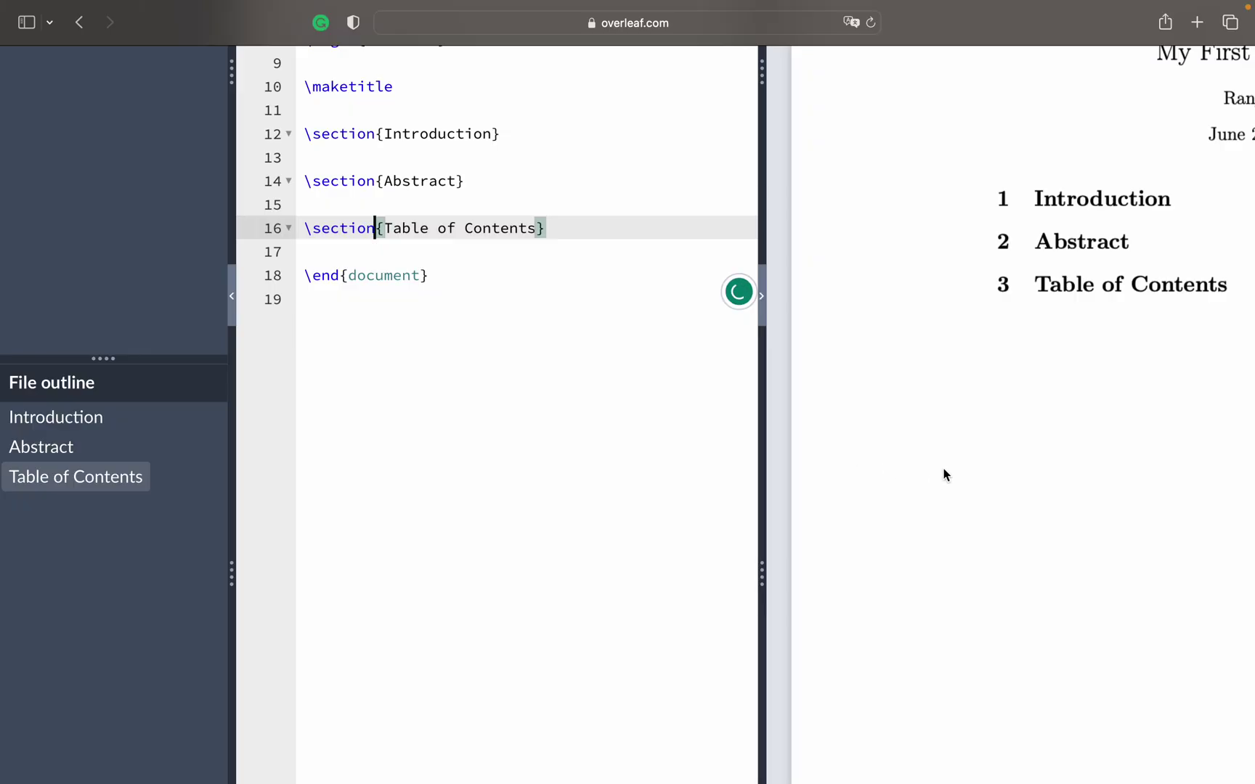
{"action": "scroll", "coordinate": [398, 247], "scroll_direction": "up", "scroll_amount": 5}
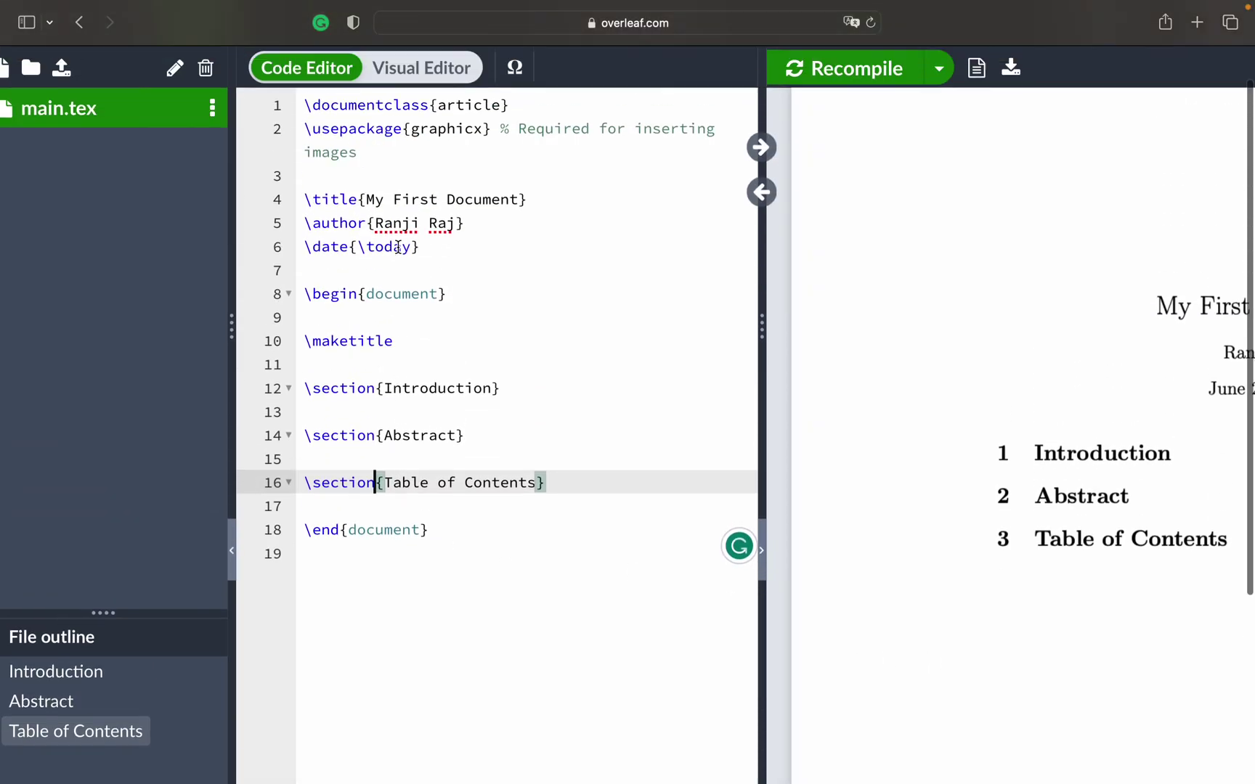
{"action": "scroll", "coordinate": [398, 247], "scroll_direction": "up", "scroll_amount": 1}
{"action": "scroll", "coordinate": [992, 411], "scroll_direction": "right", "scroll_amount": 4}
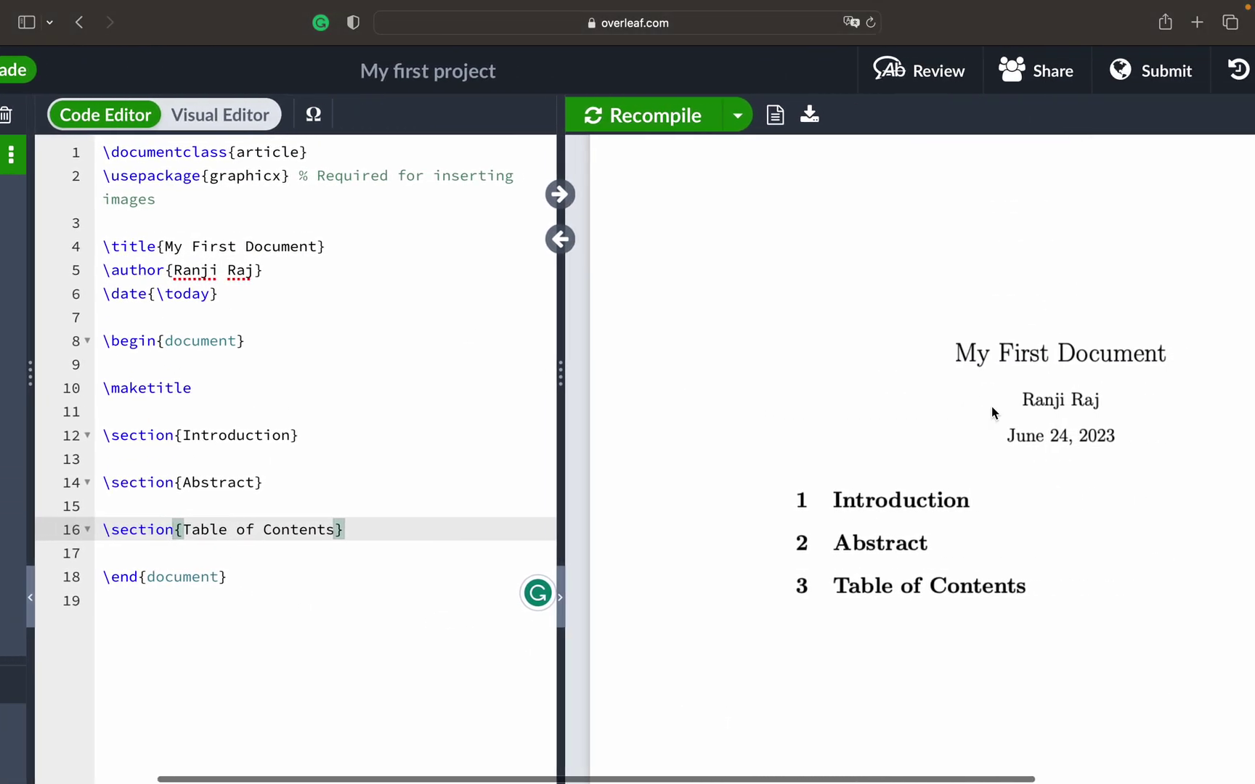
{"action": "scroll", "coordinate": [991, 405], "scroll_direction": "right", "scroll_amount": 5}
{"action": "scroll", "coordinate": [992, 406], "scroll_direction": "left", "scroll_amount": 6}
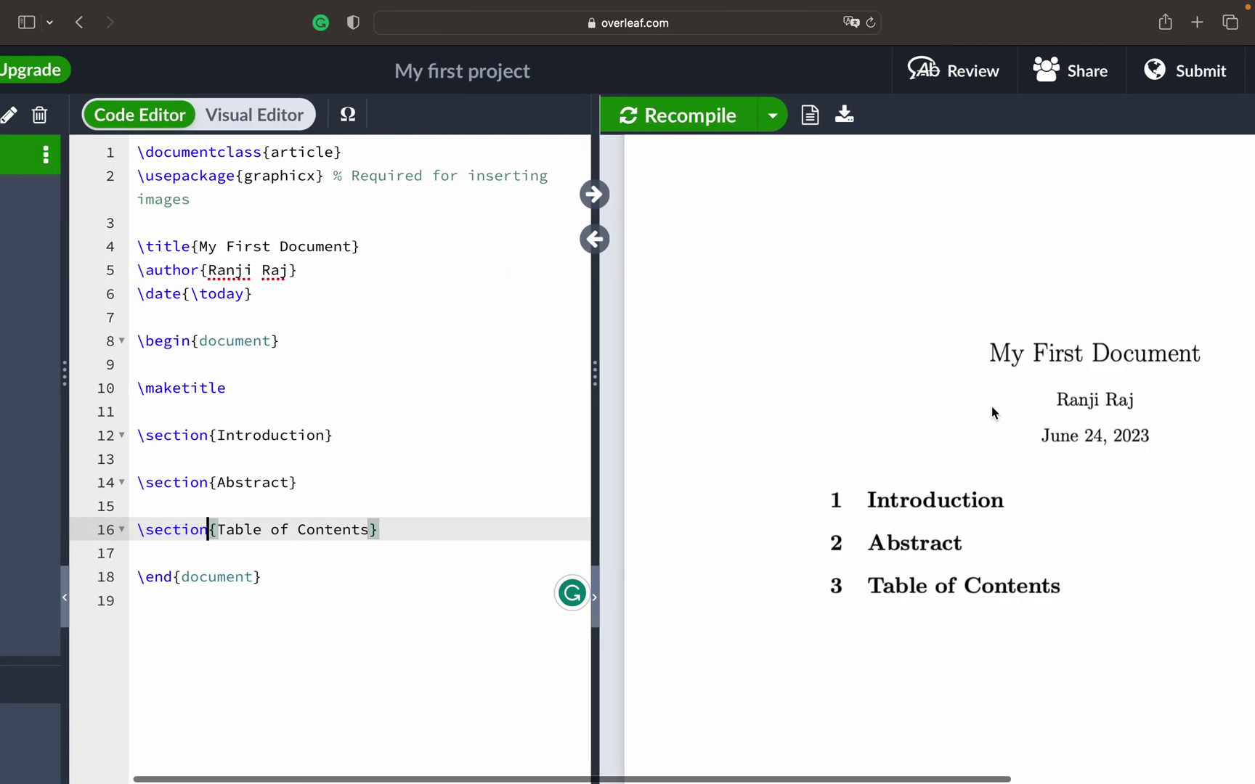